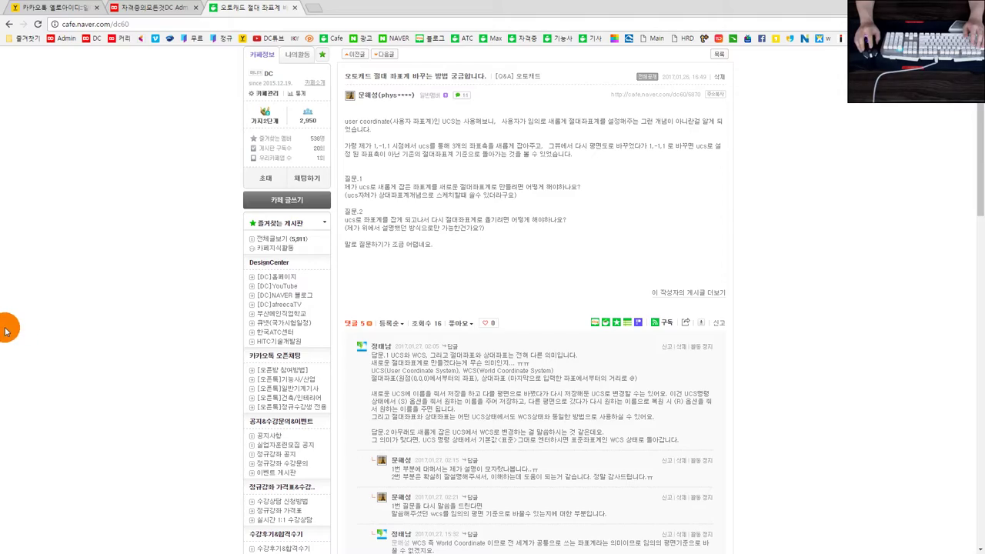
- Scroll through the Naver Cafe post to read the replies to the UCS question
{"action": "scroll", "coordinate": [138, 342], "scroll_direction": "up", "scroll_amount": 2}
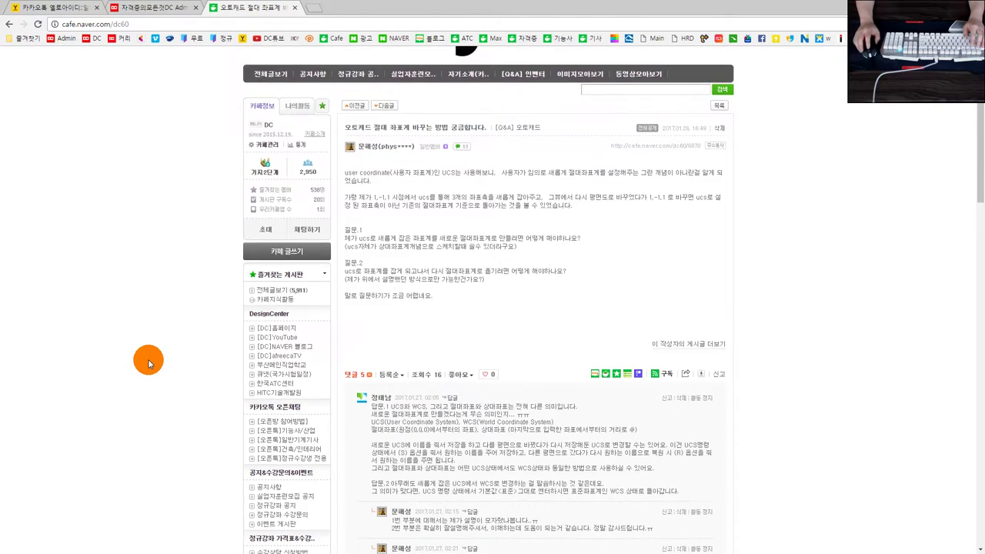
{"action": "scroll", "coordinate": [149, 364], "scroll_direction": "up", "scroll_amount": 1}
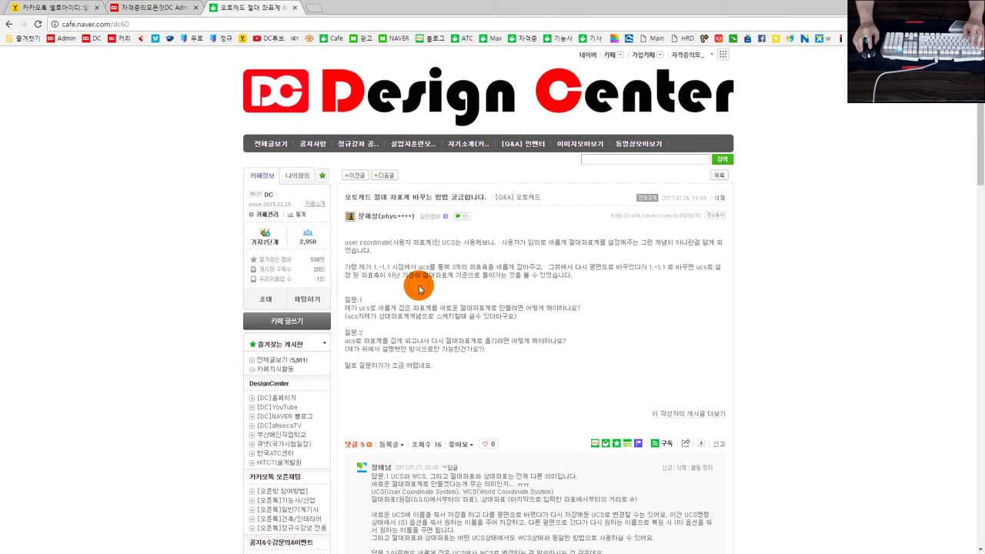
{"action": "scroll", "coordinate": [422, 289], "scroll_direction": "down", "scroll_amount": 2}
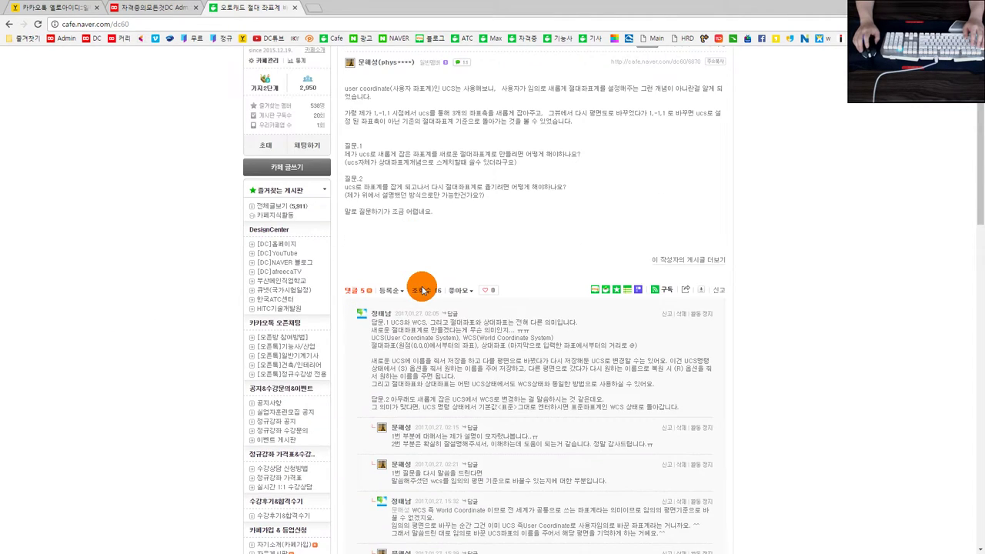
{"action": "scroll", "coordinate": [422, 290], "scroll_direction": "up", "scroll_amount": 2}
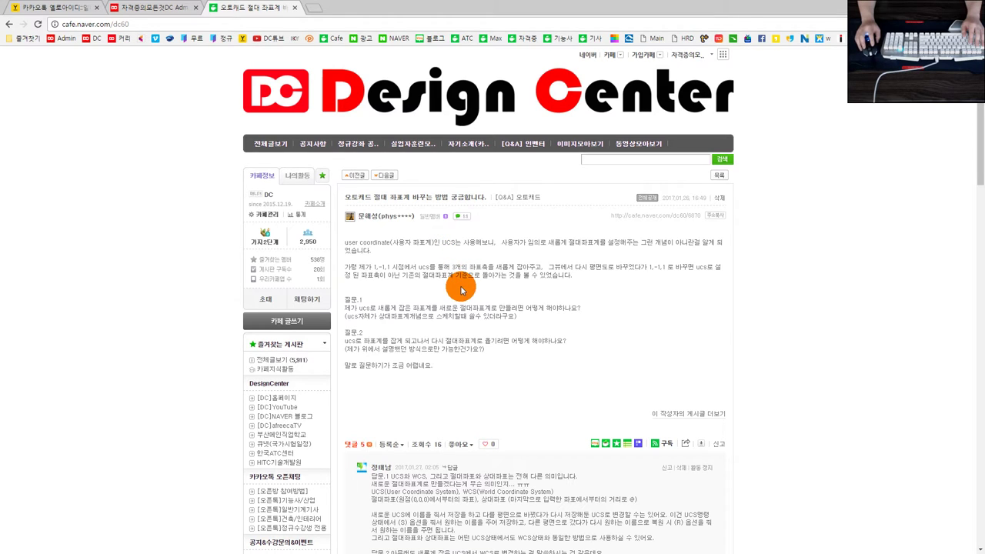
{"action": "scroll", "coordinate": [454, 302], "scroll_direction": "down", "scroll_amount": 1}
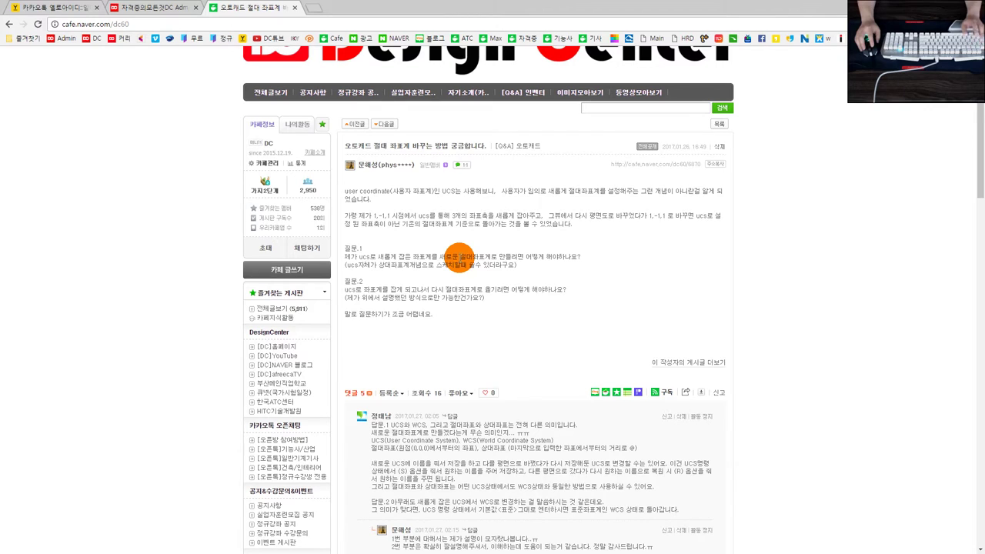
{"action": "scroll", "coordinate": [460, 258], "scroll_direction": "down", "scroll_amount": 2}
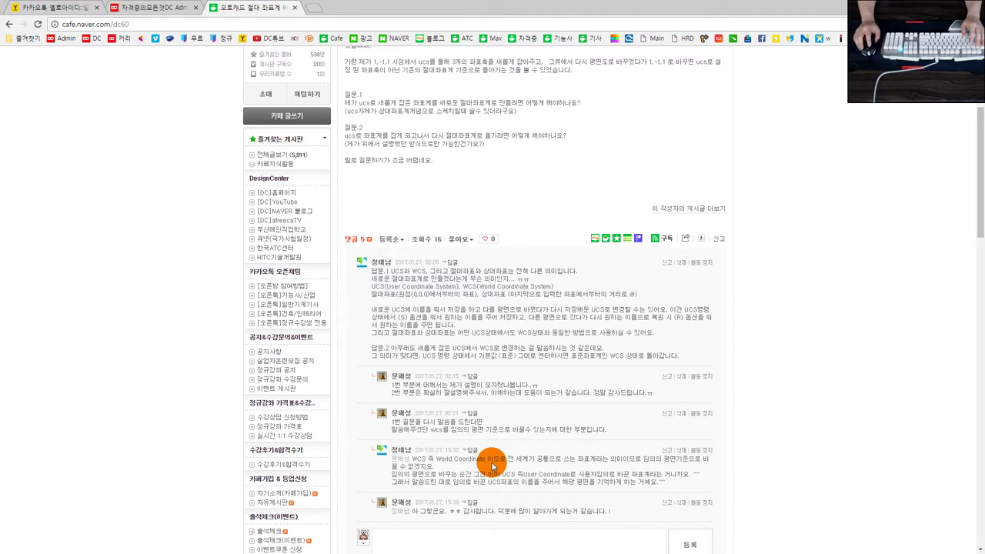
{"action": "scroll", "coordinate": [645, 471], "scroll_direction": "up", "scroll_amount": 2}
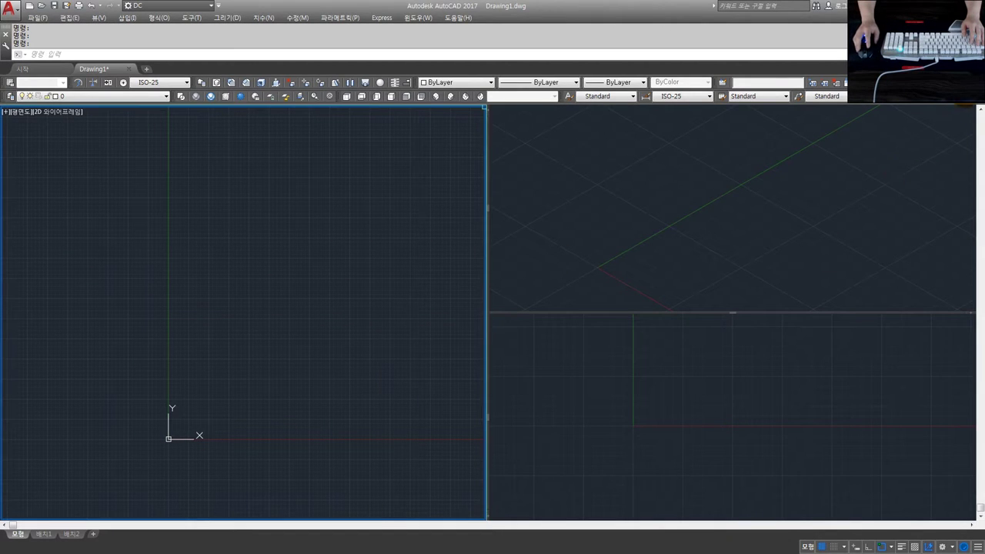
- Look up the 1,-1,1 viewpoint example in the cafe question
{"action": "key", "text": "alt+Tab"}
{"action": "left_click_drag", "start_coordinate": [381, 163], "coordinate": [359, 164]}
{"action": "left_click", "coordinate": [370, 163]}
- Set the left AutoCAD viewport to viewpoint 1,-1,1 with VPOINT
{"action": "key", "text": "alt+Tab"}
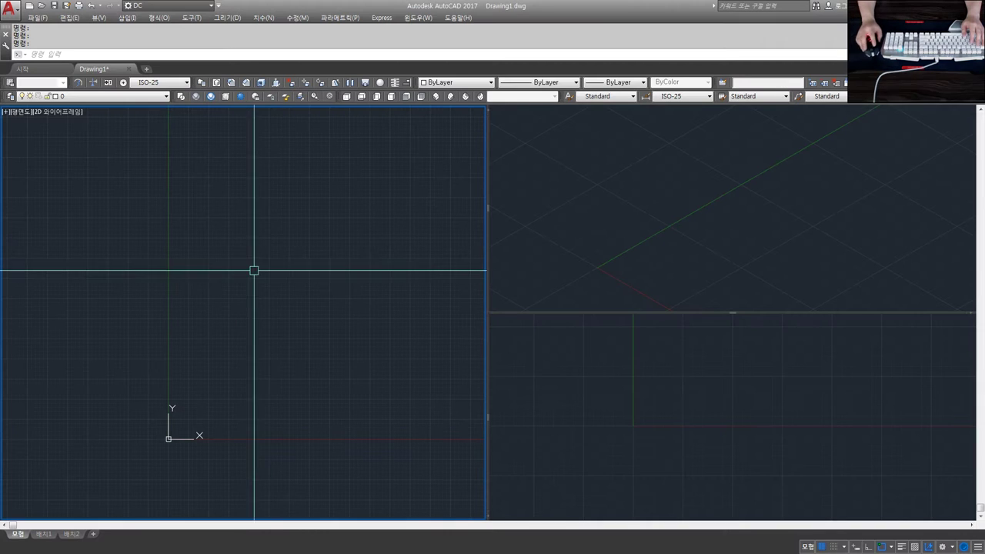
{"action": "type", "text": "vp"}
{"action": "key", "text": "Return"}
{"action": "type", "text": "1,-1,1"}
{"action": "key", "text": "Return"}
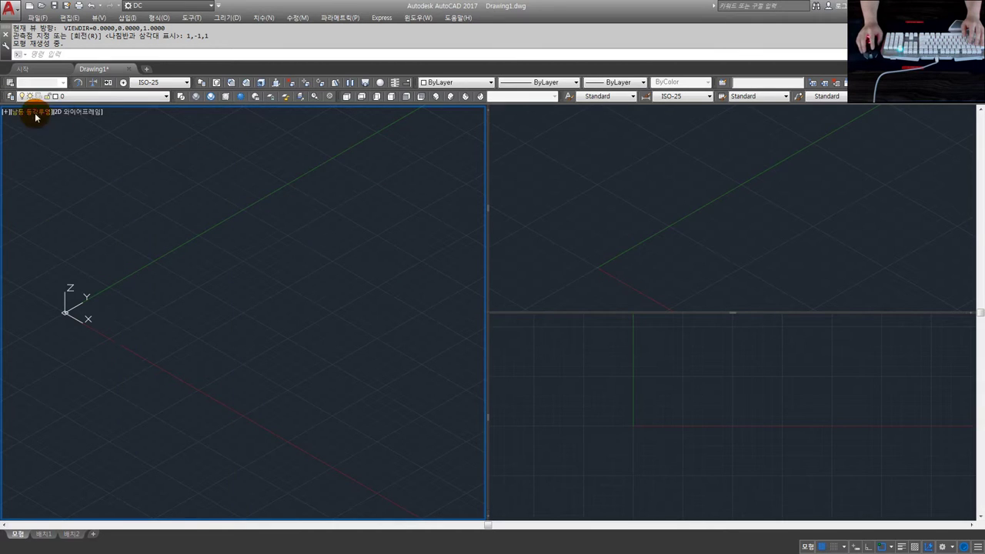
- Cycle the left viewport through Left, Right, Front and Bottom views, ending on Right, then pan
{"action": "left_click", "coordinate": [387, 97]}
{"action": "left_click", "coordinate": [393, 97]}
{"action": "left_click", "coordinate": [407, 97]}
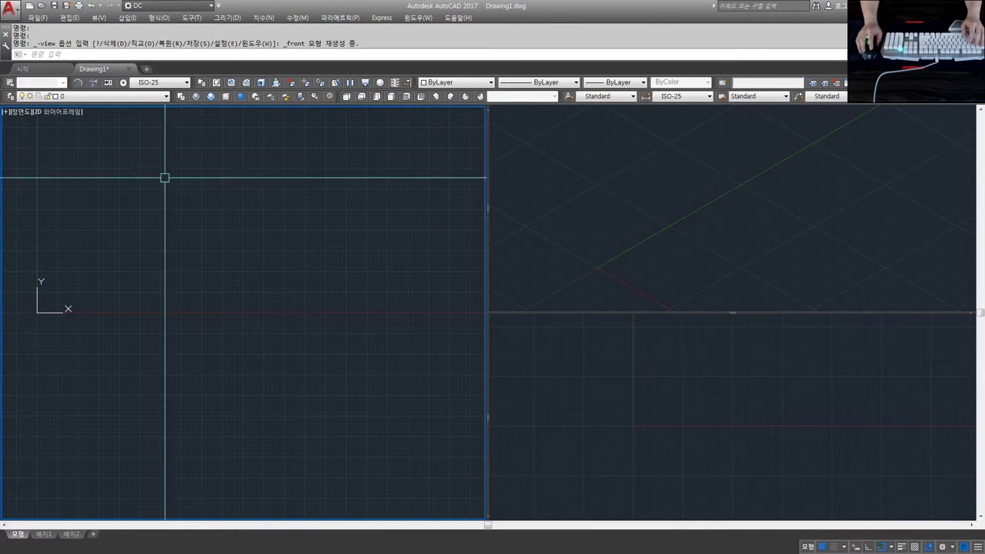
{"action": "left_click", "coordinate": [21, 112]}
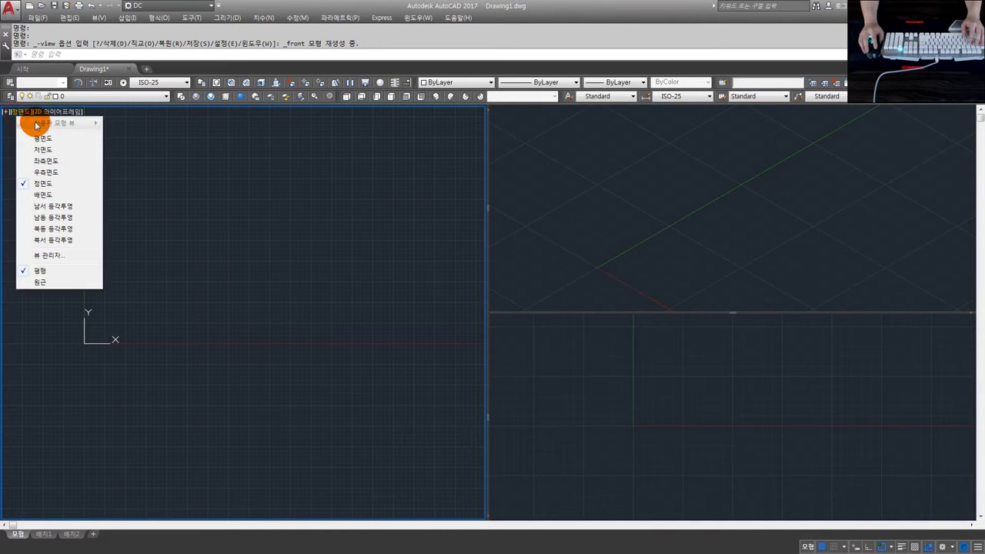
{"action": "left_click", "coordinate": [46, 151]}
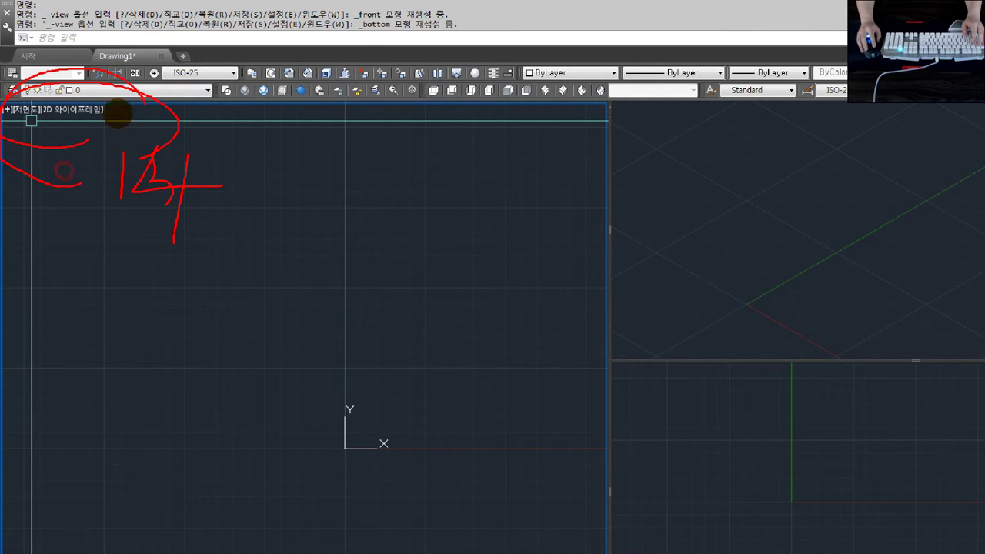
{"action": "left_click", "coordinate": [19, 112]}
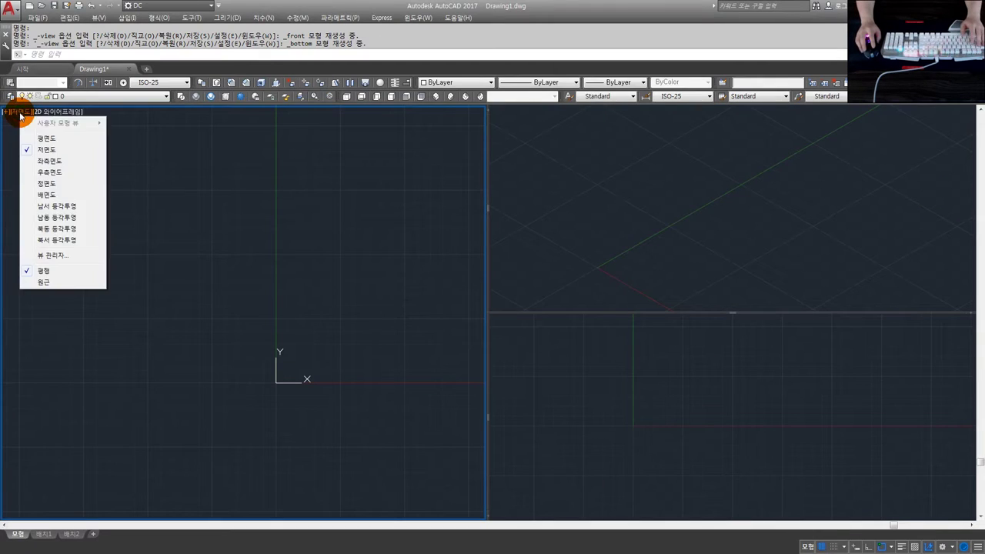
{"action": "left_click", "coordinate": [54, 172]}
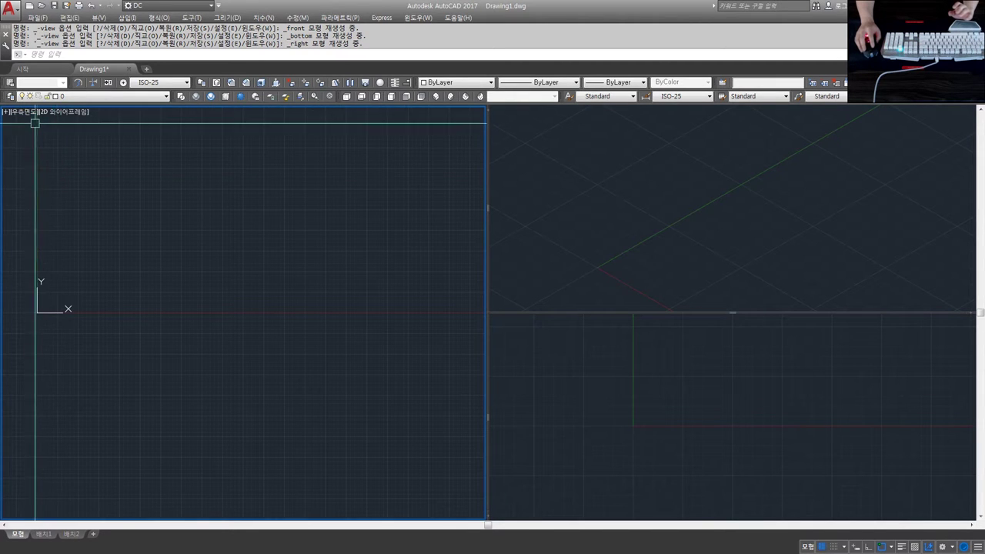
{"action": "middle_click_drag", "start_coordinate": [121, 139], "coordinate": [161, 174]}
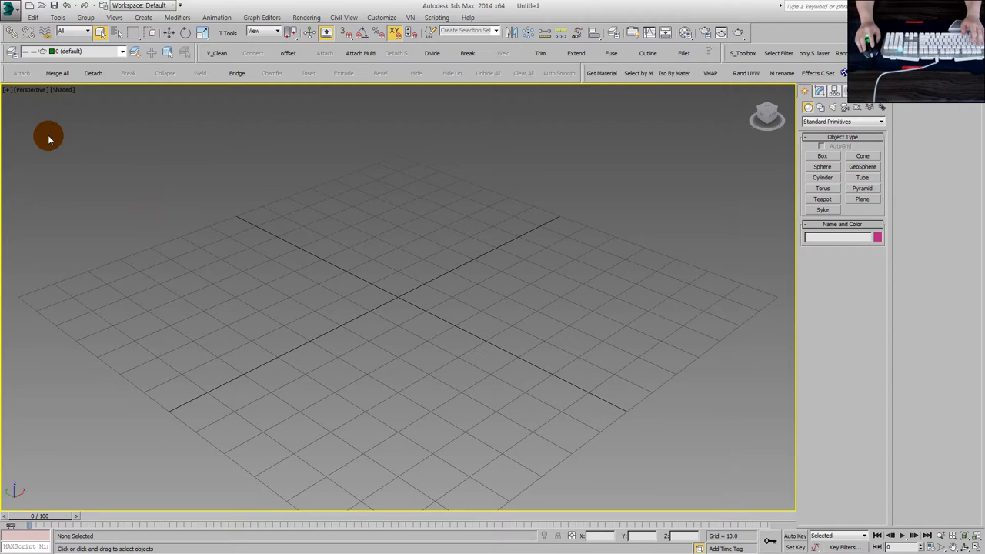
- Restore the four-viewport layout and inspect the Top viewport's view and shading menus
{"action": "key", "text": "alt+w"}
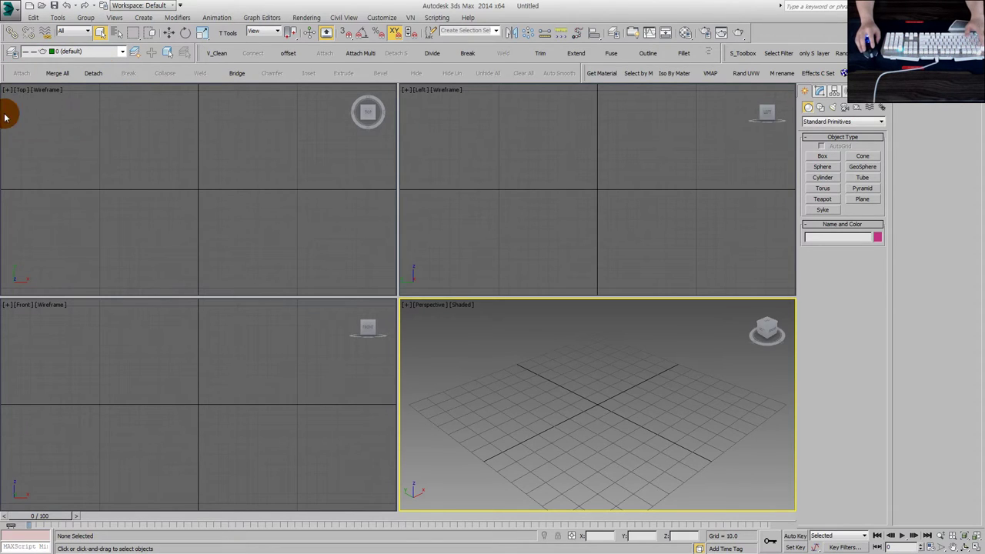
{"action": "left_click", "coordinate": [21, 93]}
{"action": "left_click", "coordinate": [20, 91]}
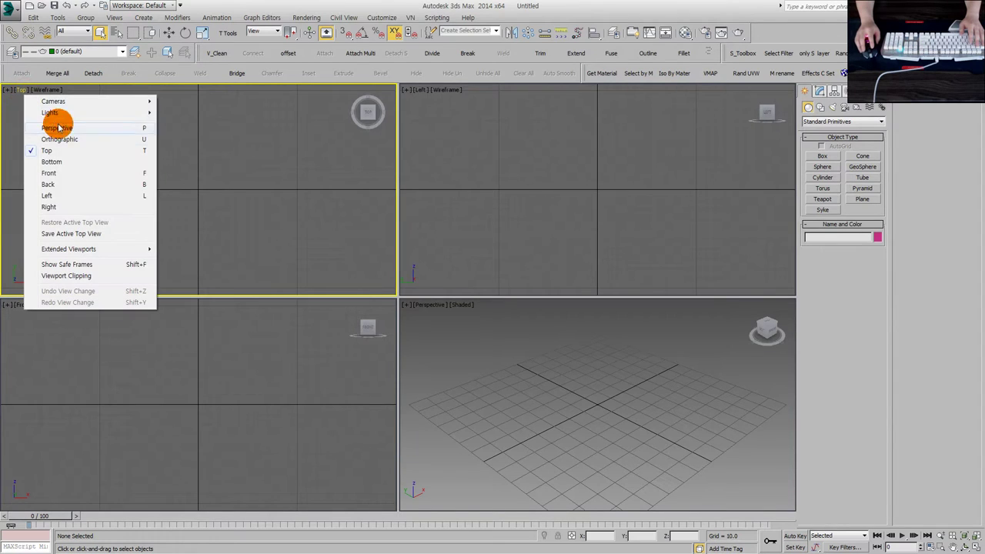
{"action": "left_click", "coordinate": [48, 90]}
{"action": "left_click", "coordinate": [48, 90]}
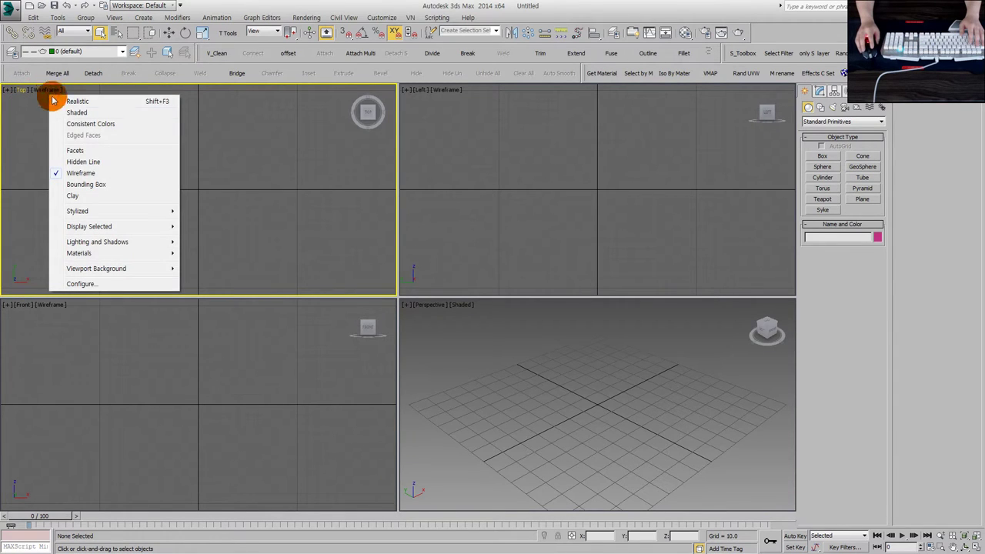
{"action": "left_click", "coordinate": [201, 167]}
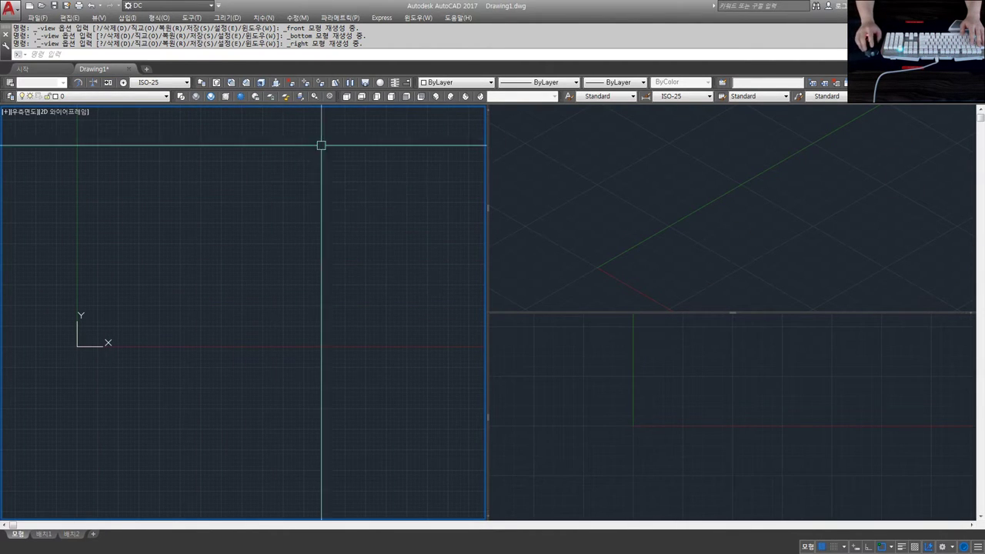
{"action": "left_click", "coordinate": [360, 95]}
{"action": "left_click", "coordinate": [376, 96]}
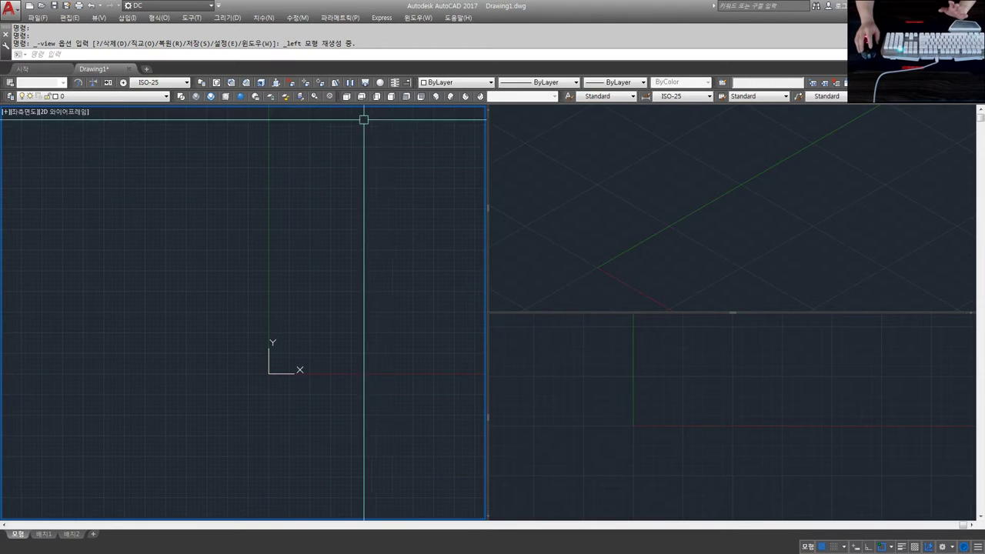
{"action": "left_click", "coordinate": [359, 97]}
{"action": "left_click", "coordinate": [347, 96]}
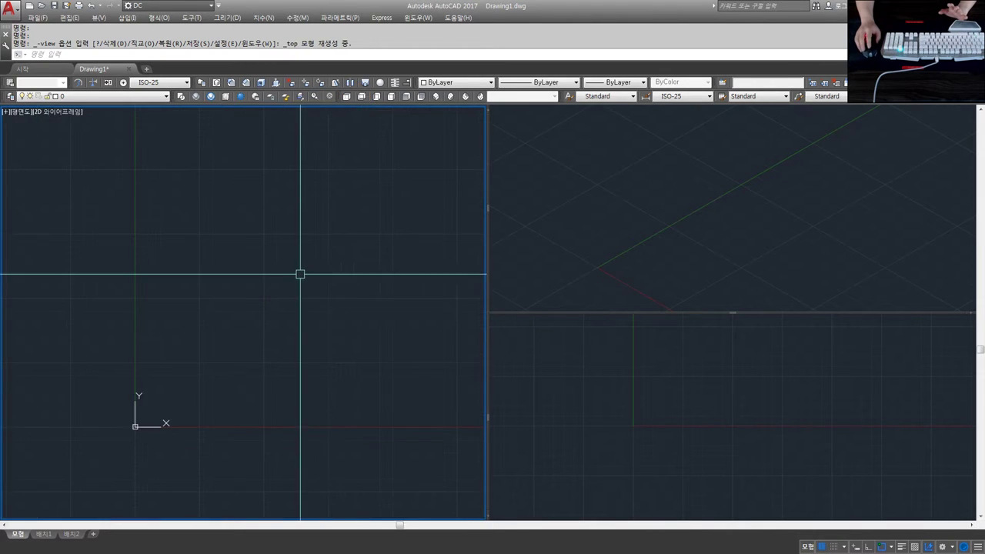
{"action": "left_click", "coordinate": [668, 257]}
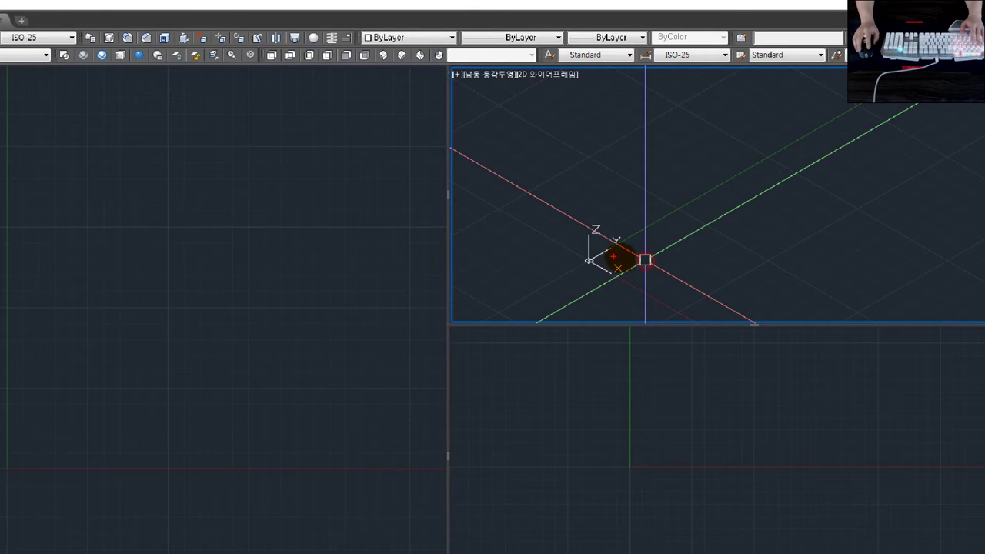
{"action": "left_click", "coordinate": [257, 297]}
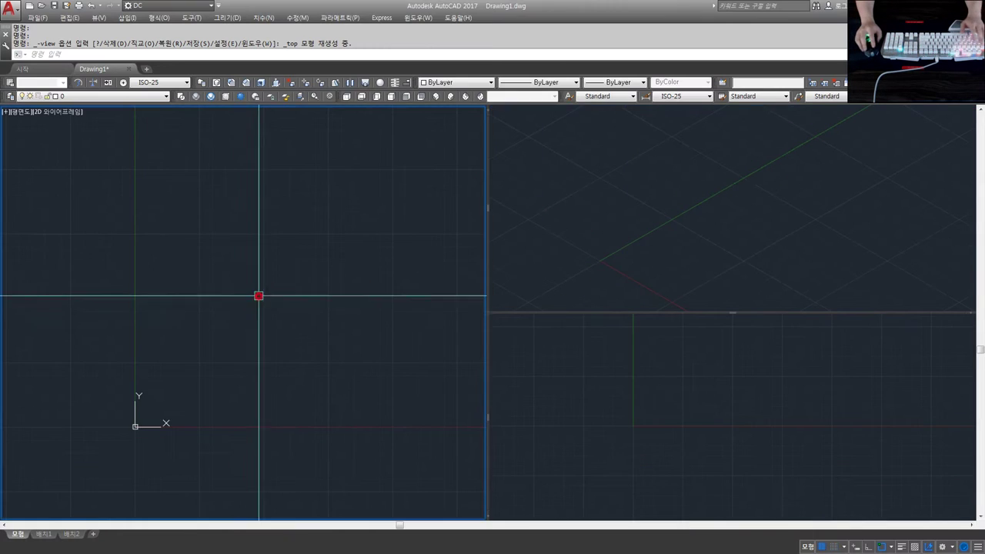
{"action": "type", "text": "c"}
{"action": "key", "text": "Return"}
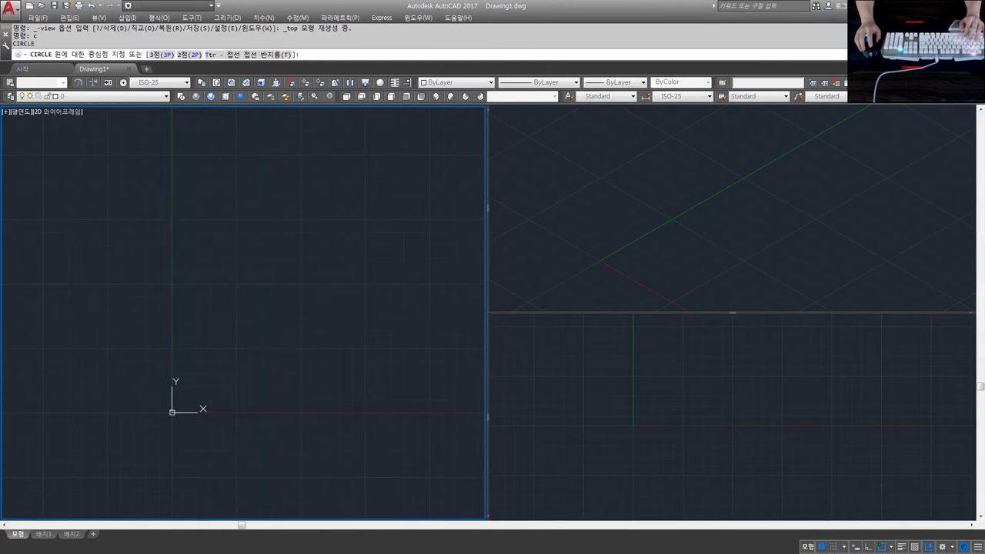
{"action": "left_click", "coordinate": [250, 306]}
{"action": "left_click", "coordinate": [300, 357]}
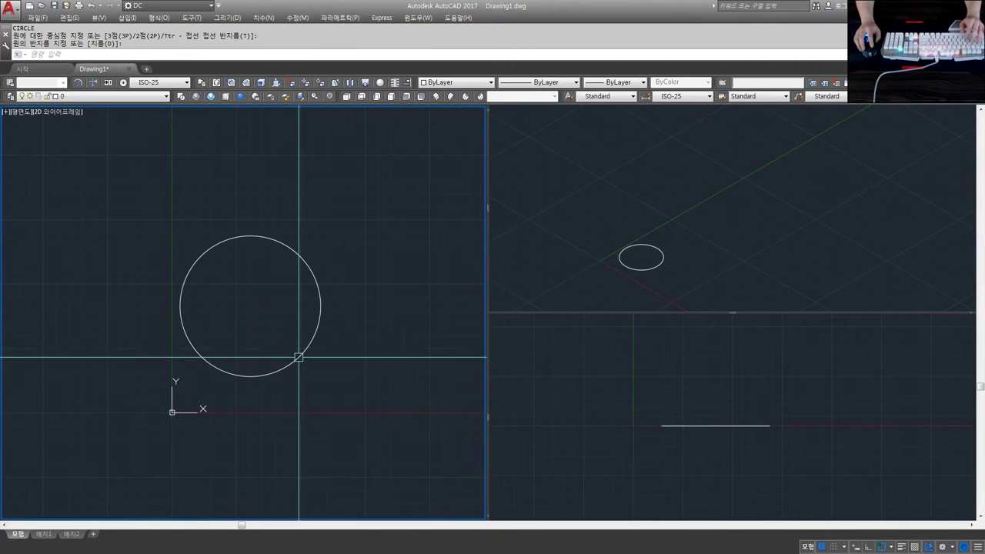
{"action": "left_click", "coordinate": [400, 98]}
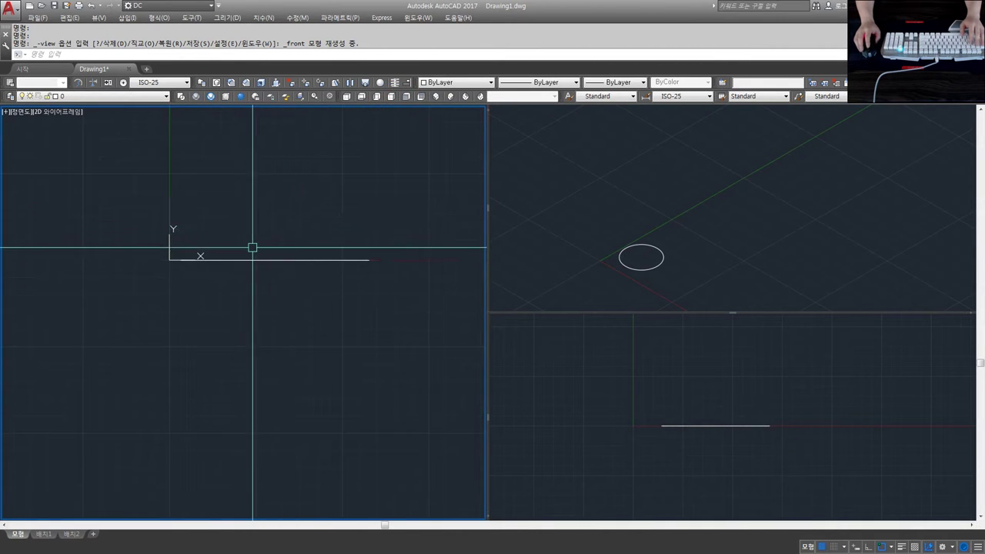
{"action": "type", "text": "c"}
{"action": "key", "text": "Return"}
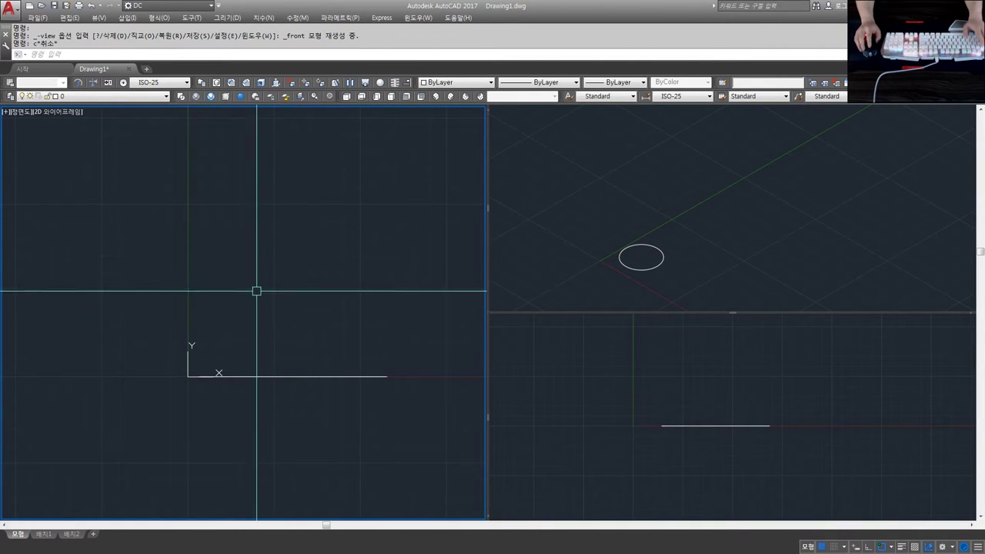
{"action": "left_click", "coordinate": [249, 277]}
{"action": "left_click", "coordinate": [289, 317]}
{"action": "left_click", "coordinate": [681, 238]}
{"action": "left_click", "coordinate": [611, 246]}
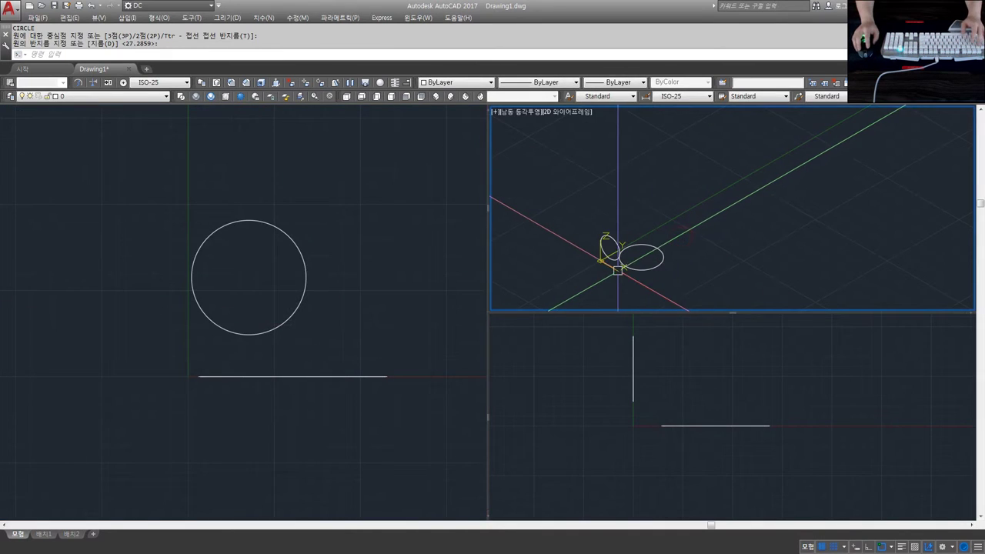
{"action": "left_click", "coordinate": [601, 256]}
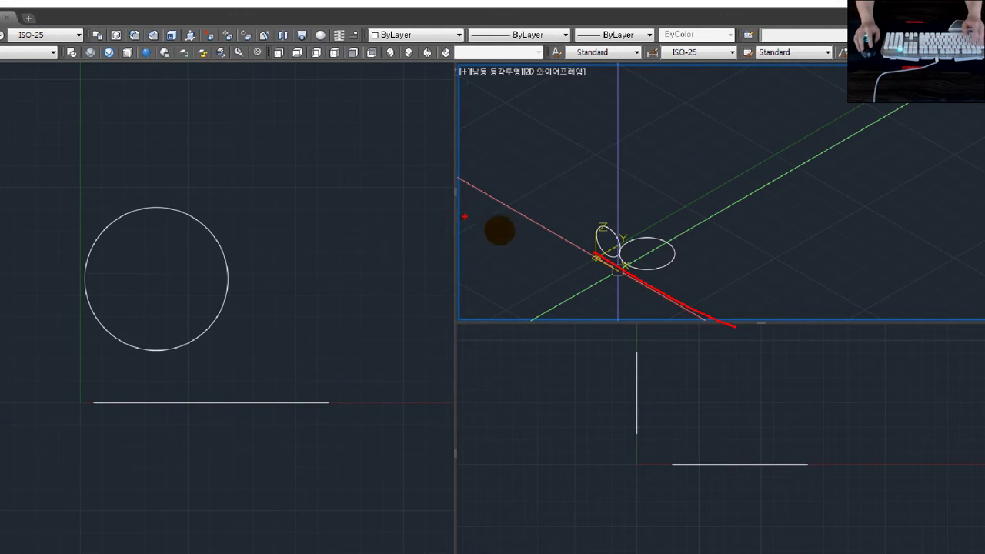
{"action": "left_click_drag", "start_coordinate": [283, 80], "coordinate": [329, 96]}
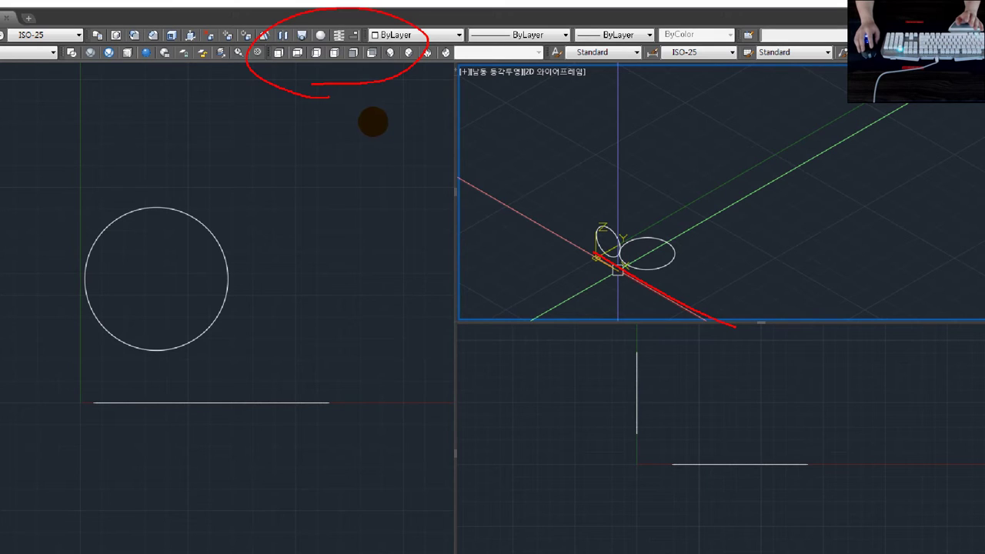
{"action": "mouse_move", "coordinate": [608, 258]}
{"action": "left_mouse_down"}
{"action": "mouse_move", "coordinate": [659, 297]}
{"action": "mouse_move", "coordinate": [621, 259]}
{"action": "mouse_move", "coordinate": [630, 252]}
{"action": "left_mouse_up"}
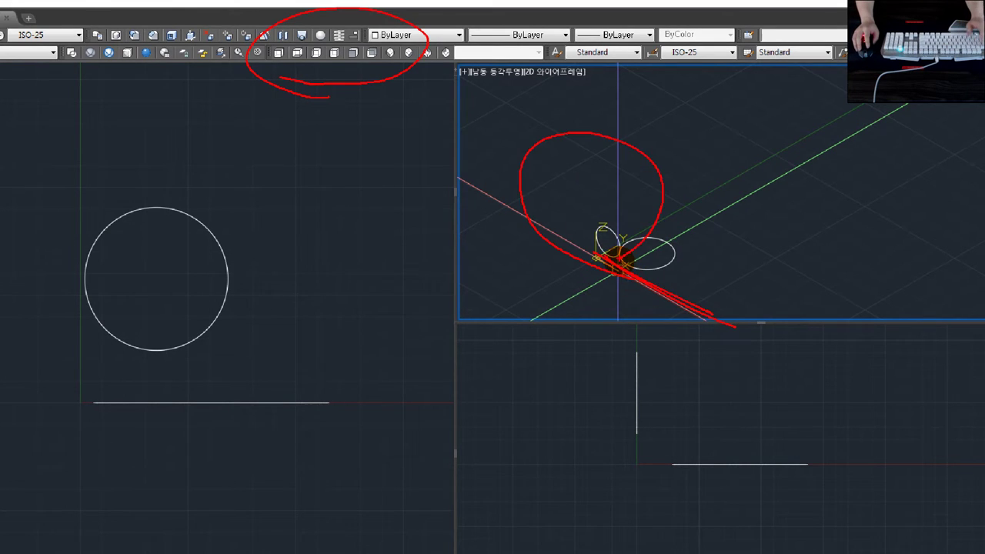
{"action": "left_click", "coordinate": [5, 458]}
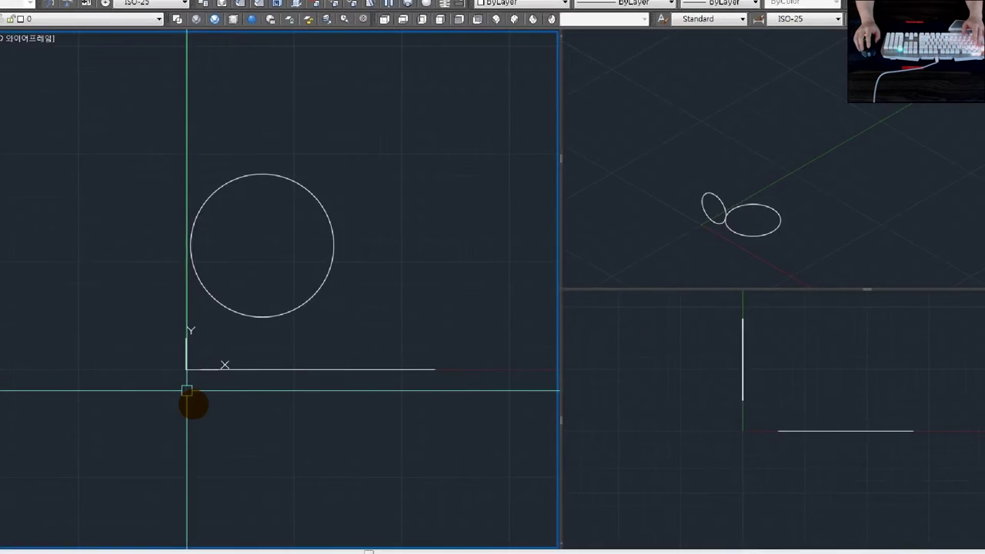
{"action": "left_click_drag", "start_coordinate": [231, 410], "coordinate": [217, 407]}
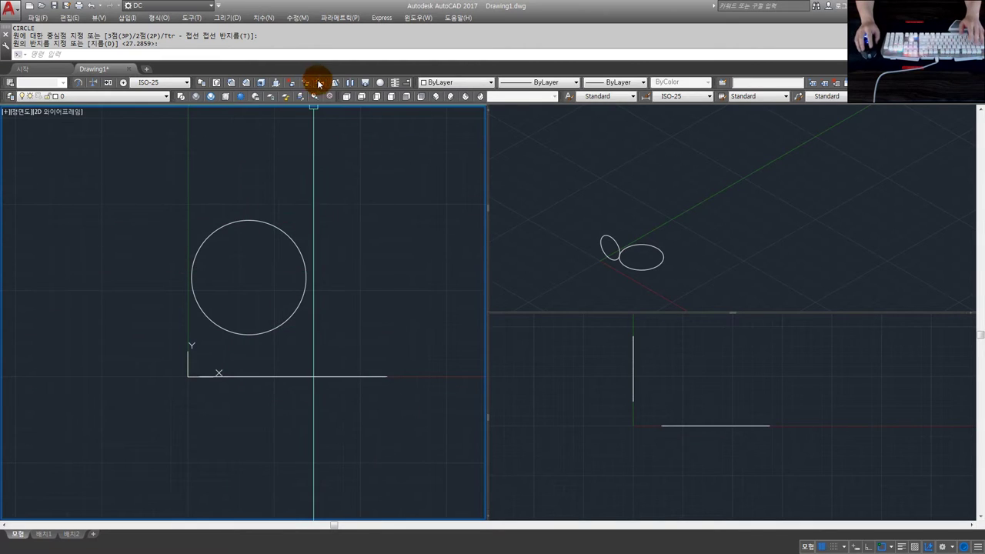
- Erase the circles with crossing-window selections
{"action": "type", "text": "e"}
{"action": "key", "text": "Return"}
{"action": "left_click", "coordinate": [337, 347]}
{"action": "left_click", "coordinate": [156, 207]}
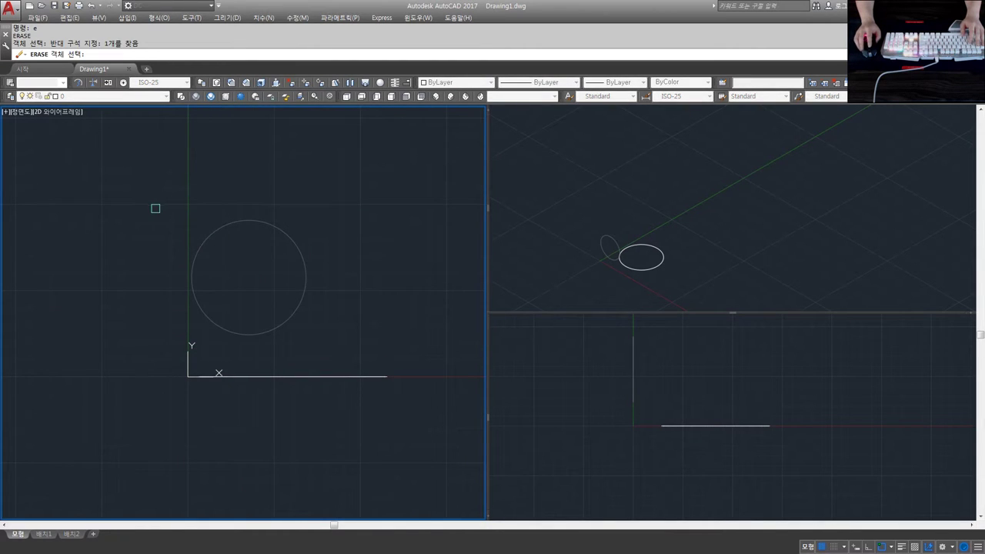
{"action": "key", "text": "Return"}
{"action": "key", "text": "F5"}
{"action": "scroll", "coordinate": [209, 269], "scroll_direction": "down", "scroll_amount": 3}
{"action": "type", "text": "e"}
{"action": "key", "text": "Return"}
{"action": "left_click", "coordinate": [285, 303]}
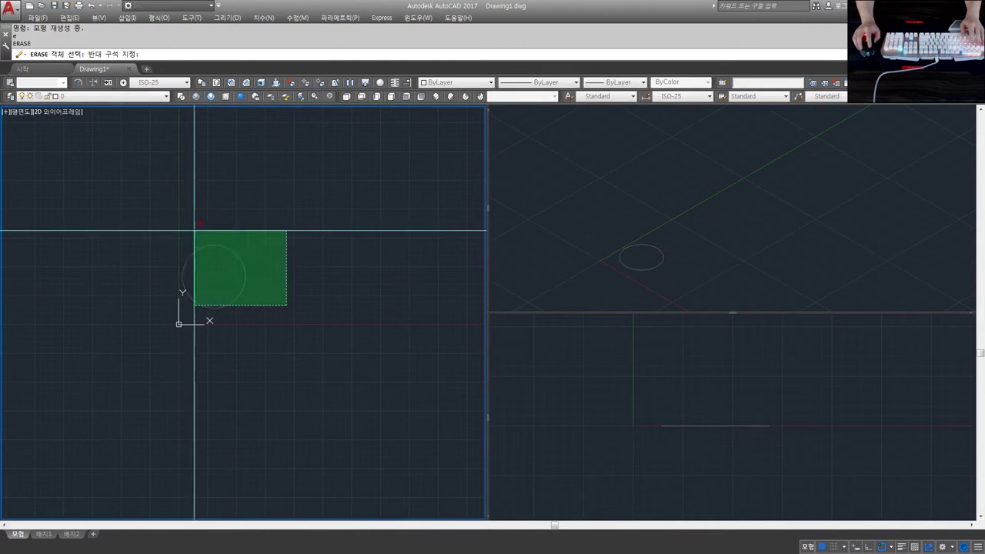
{"action": "left_click", "coordinate": [193, 228]}
{"action": "key", "text": "Return"}
{"action": "key", "text": "Return"}
- Draw a 3D box by picking two base corners and a height
{"action": "left_click", "coordinate": [195, 313]}
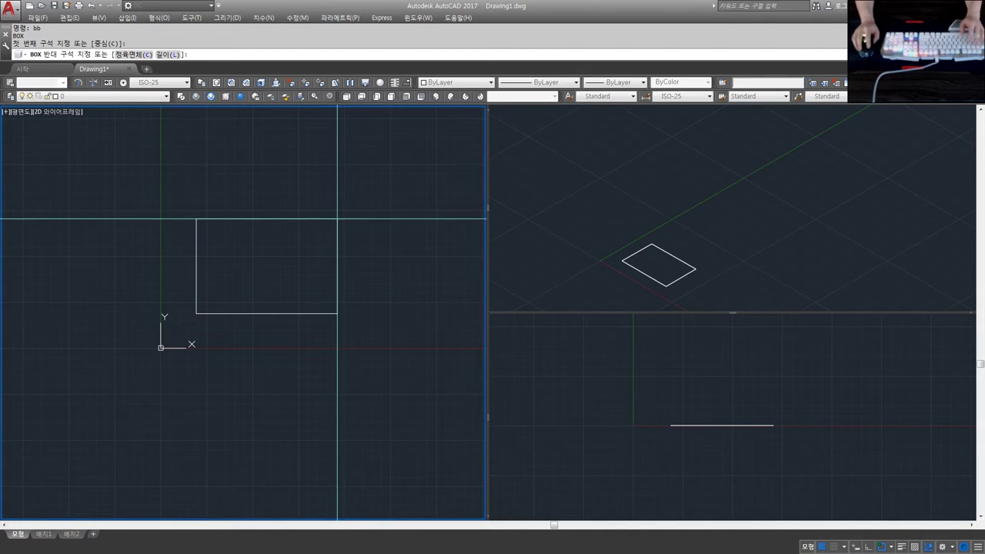
{"action": "left_click", "coordinate": [338, 219]}
{"action": "left_click", "coordinate": [561, 201]}
{"action": "key", "text": "Escape"}
- Maximize the isometric viewport to full screen, then switch to the coordinates forum post
{"action": "left_click", "coordinate": [561, 201]}
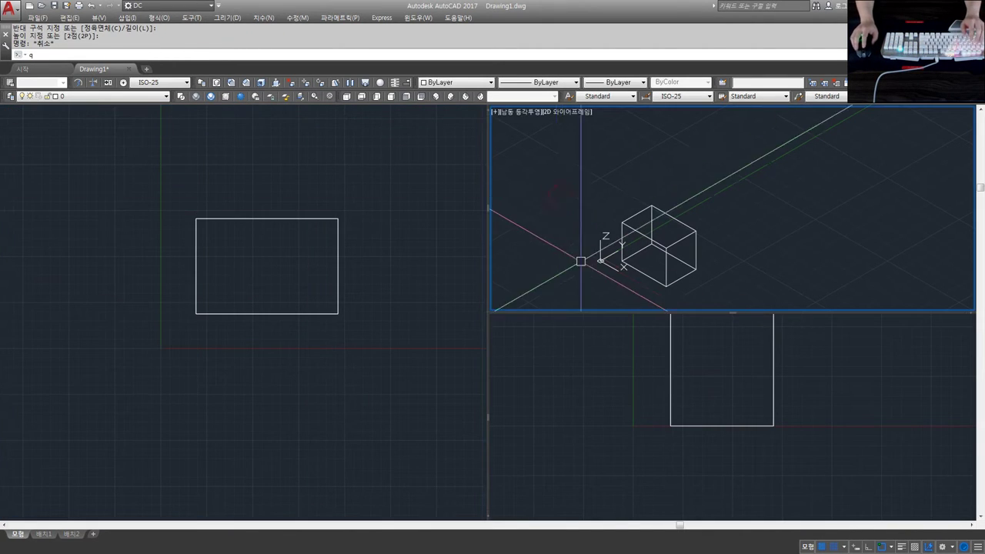
{"action": "left_click", "coordinate": [913, 547]}
{"action": "scroll", "coordinate": [431, 297], "scroll_direction": "up", "scroll_amount": 2}
{"action": "scroll", "coordinate": [293, 385], "scroll_direction": "up", "scroll_amount": 2}
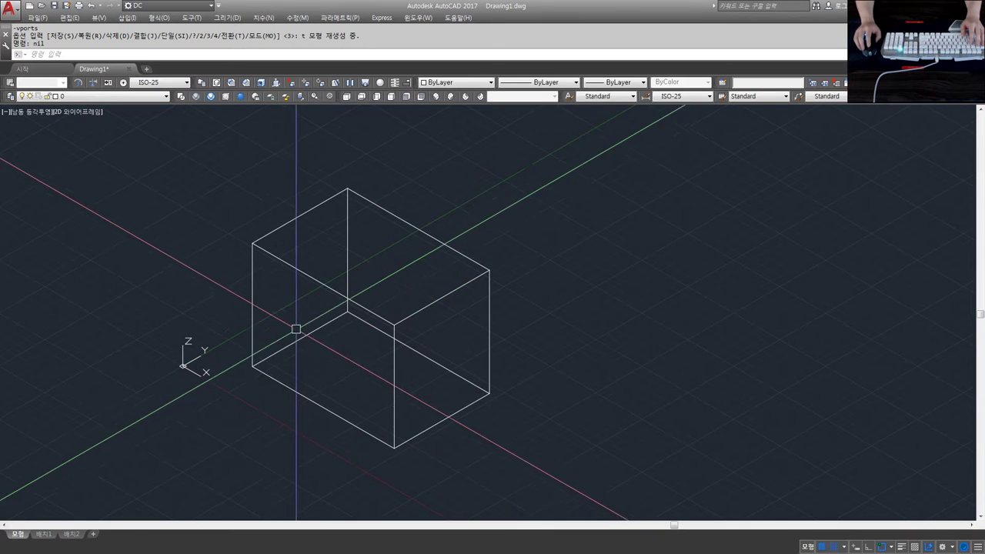
{"action": "key", "text": "alt+Tab"}
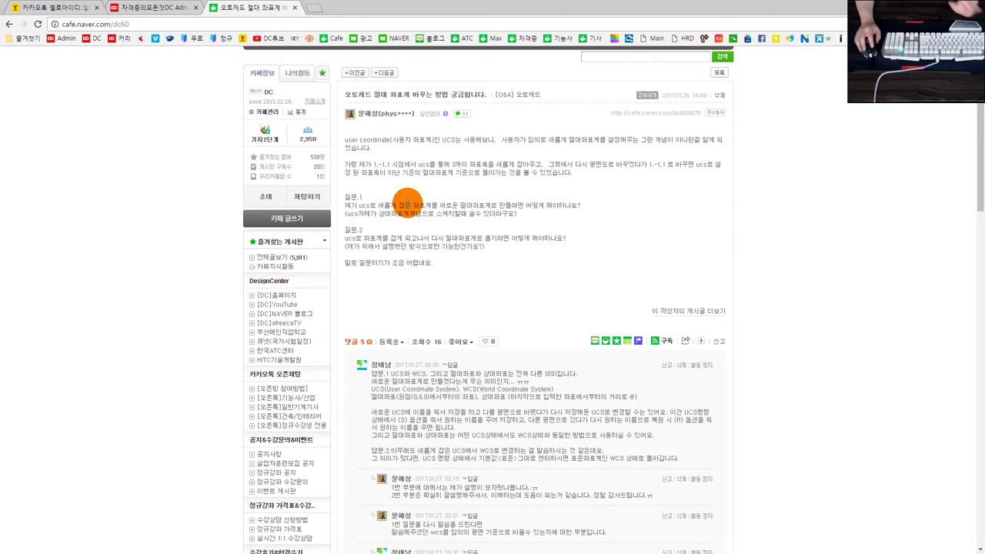
- Scroll the UCS Q&A comments, then return to the AutoCAD box drawing
{"action": "scroll", "coordinate": [443, 377], "scroll_direction": "down", "scroll_amount": 1}
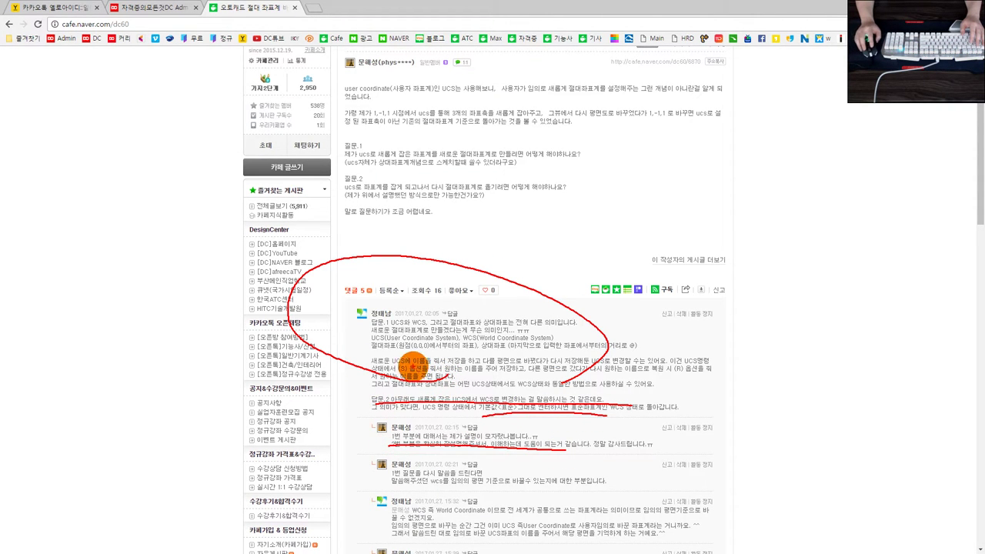
{"action": "key", "text": "Escape"}
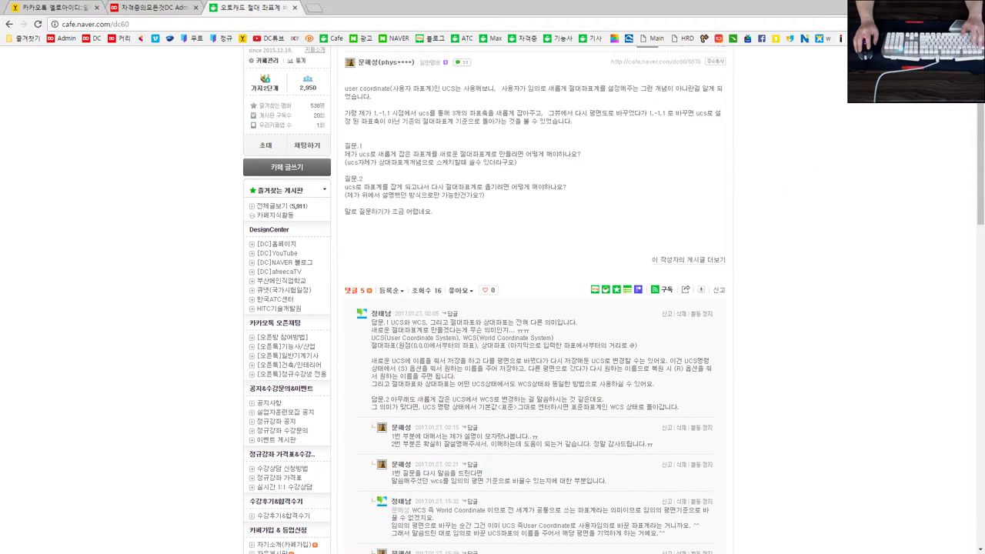
{"action": "key", "text": "alt+Tab"}
{"action": "key", "text": "Escape"}
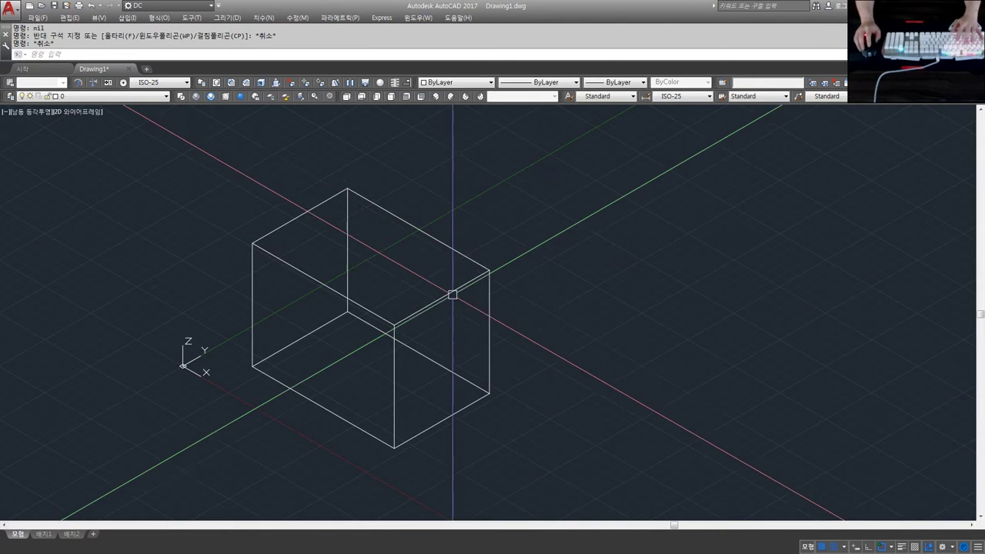
- Define a 3-point UCS at the cube's bottom corner along its edges, then undo it
{"action": "type", "text": "ucs"}
{"action": "key", "text": "Return"}
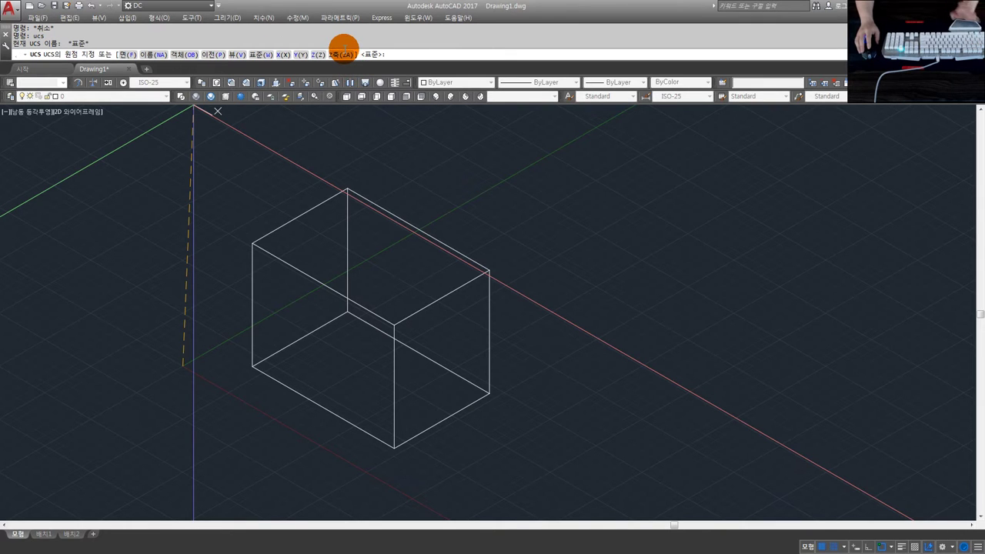
{"action": "type", "text": "3"}
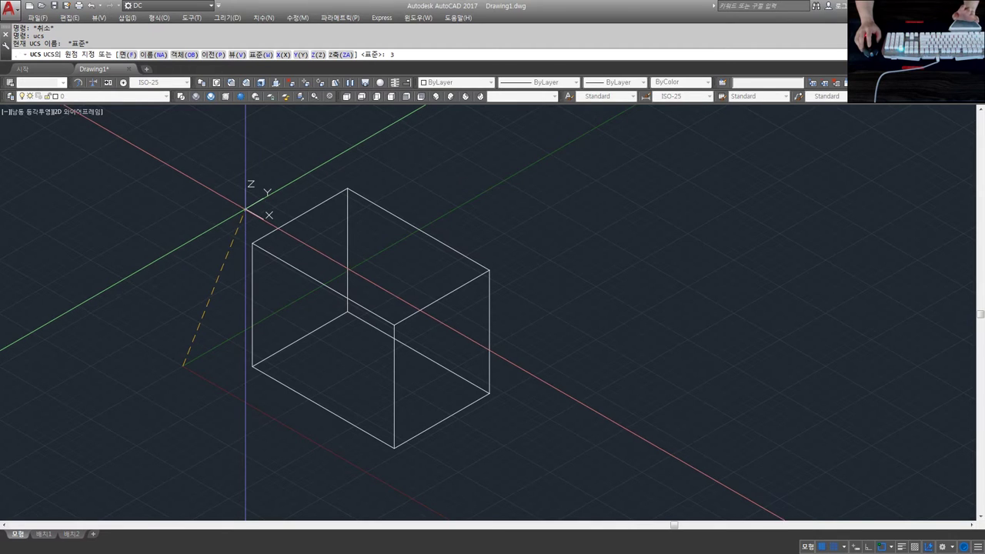
{"action": "key", "text": "Return"}
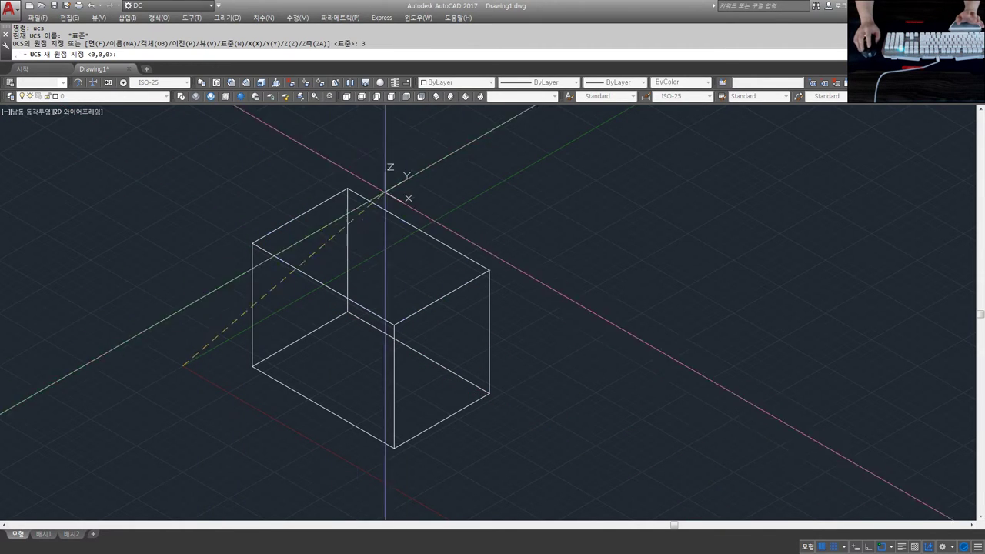
{"action": "left_click", "coordinate": [204, 302]}
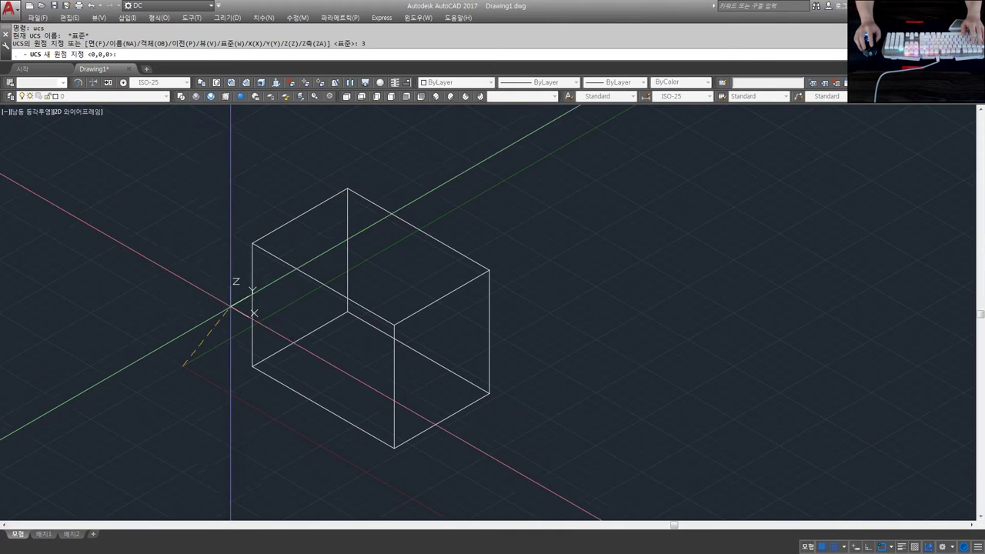
{"action": "left_click", "coordinate": [253, 366]}
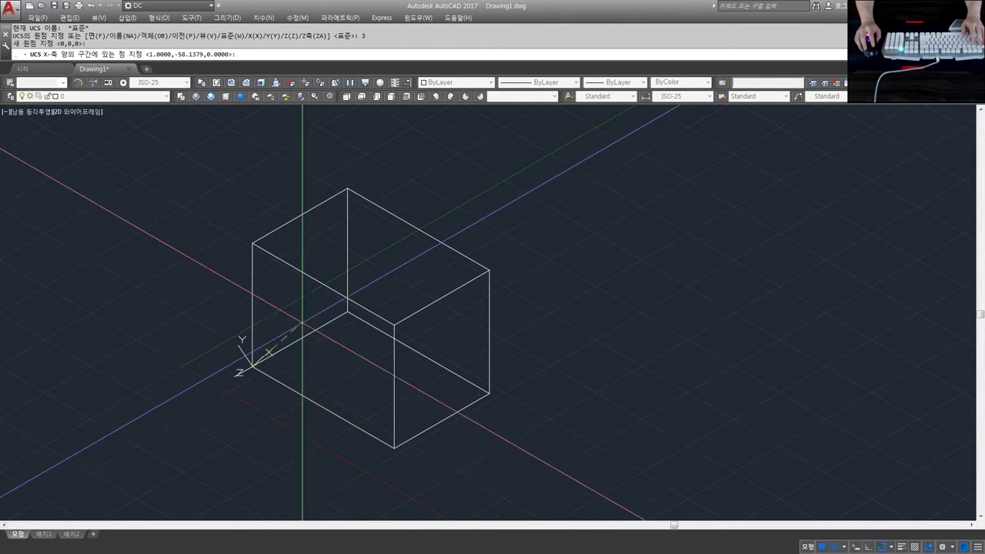
{"action": "left_click", "coordinate": [394, 444]}
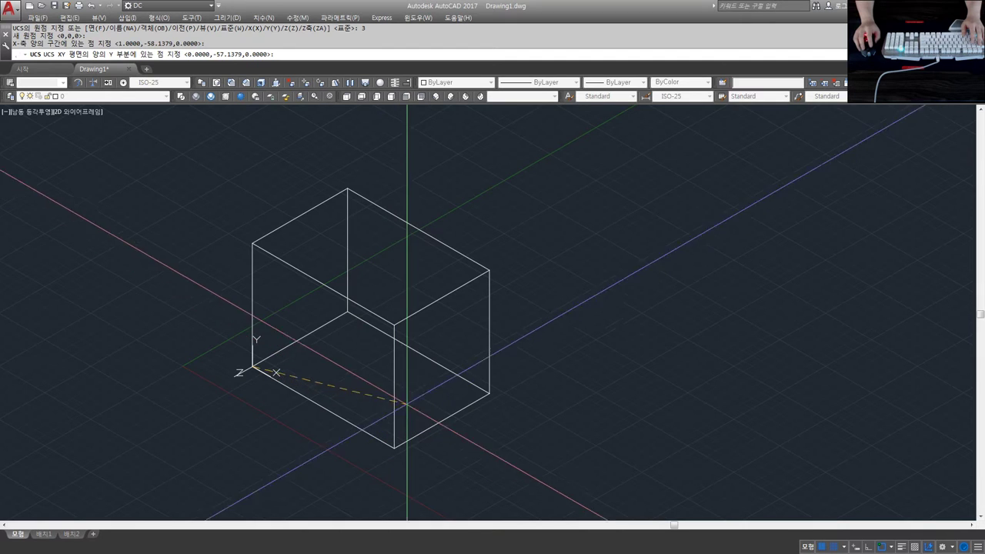
{"action": "left_click", "coordinate": [346, 311]}
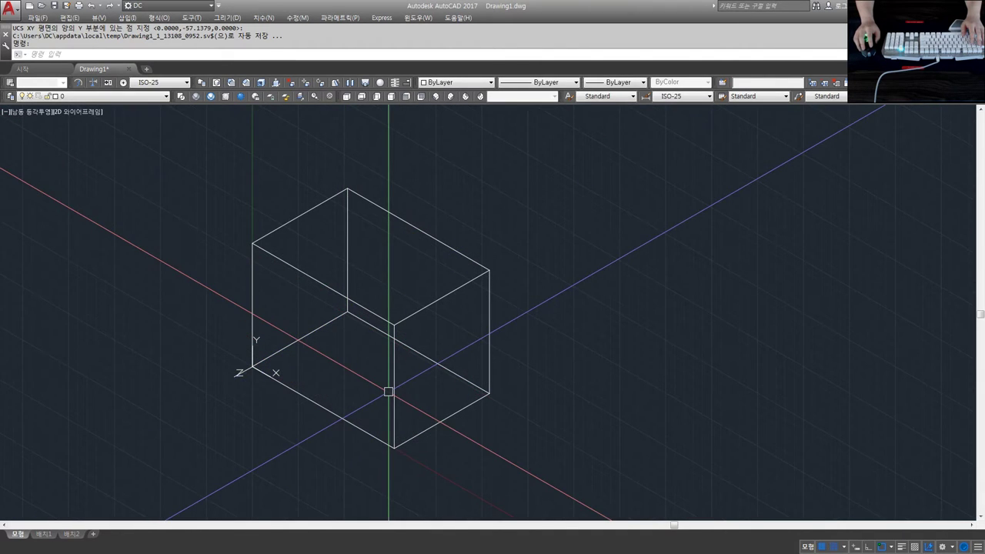
{"action": "key", "text": "ctrl+z"}
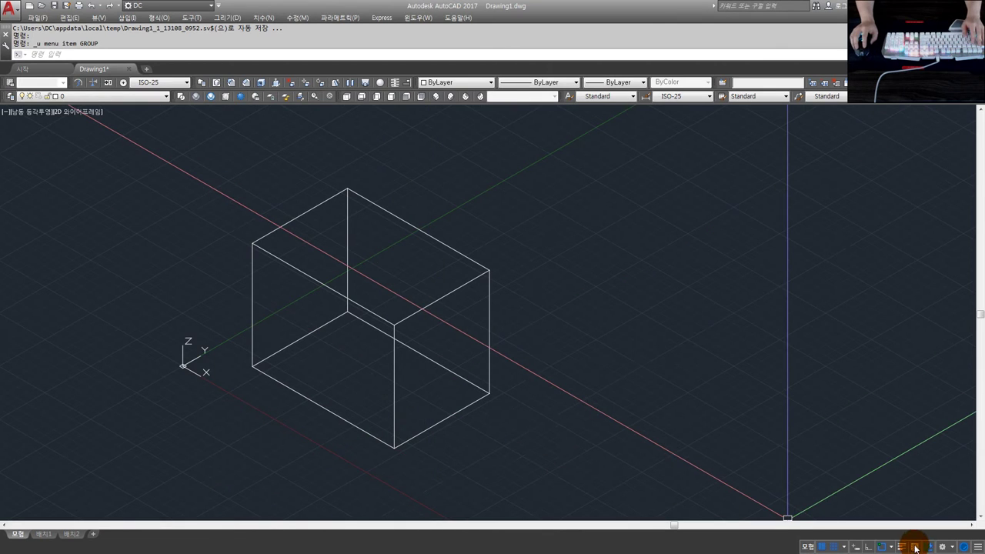
- With Dynamic UCS off, redefine the 3-point UCS at the cube corner and restore three viewports
{"action": "left_click", "coordinate": [931, 546]}
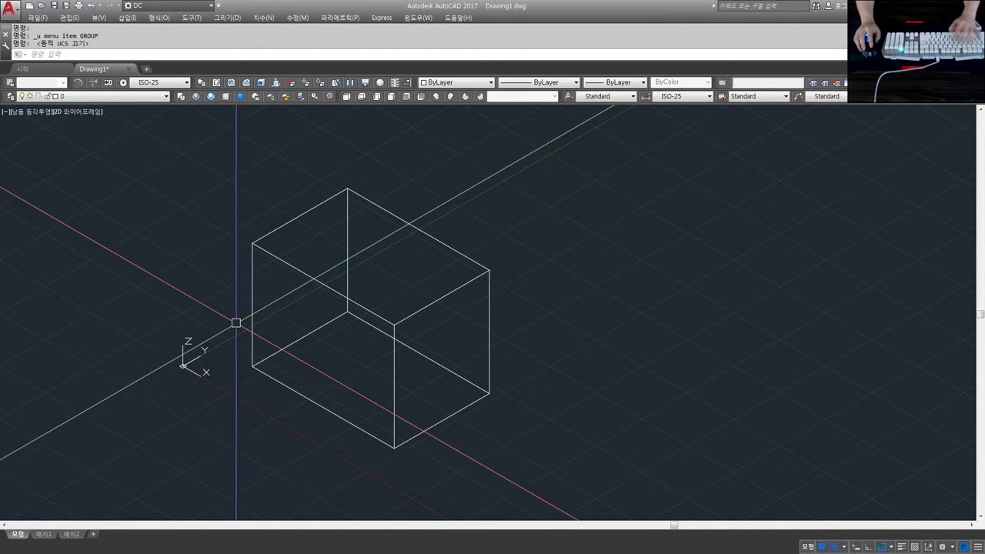
{"action": "type", "text": "ucs"}
{"action": "key", "text": "Return"}
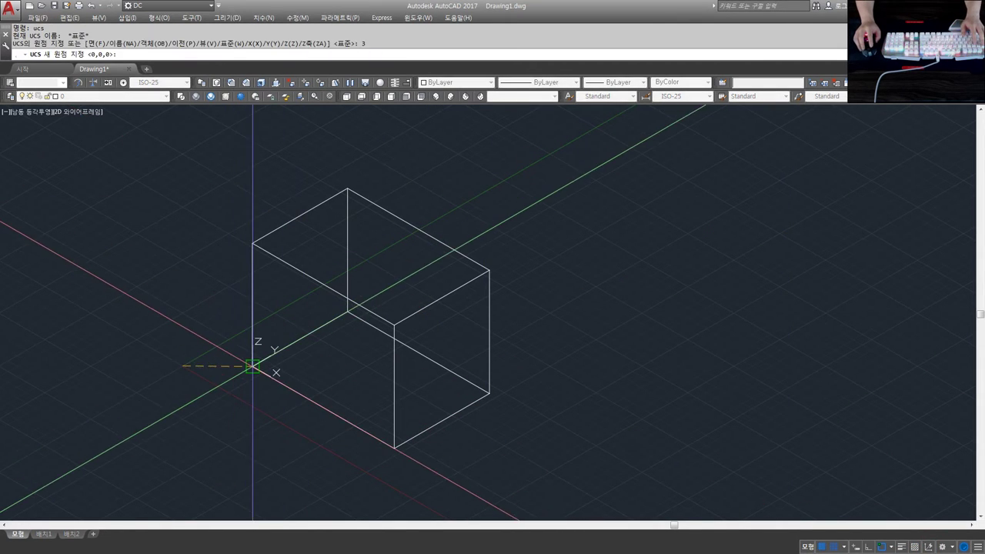
{"action": "left_click", "coordinate": [252, 364]}
{"action": "left_click", "coordinate": [394, 447]}
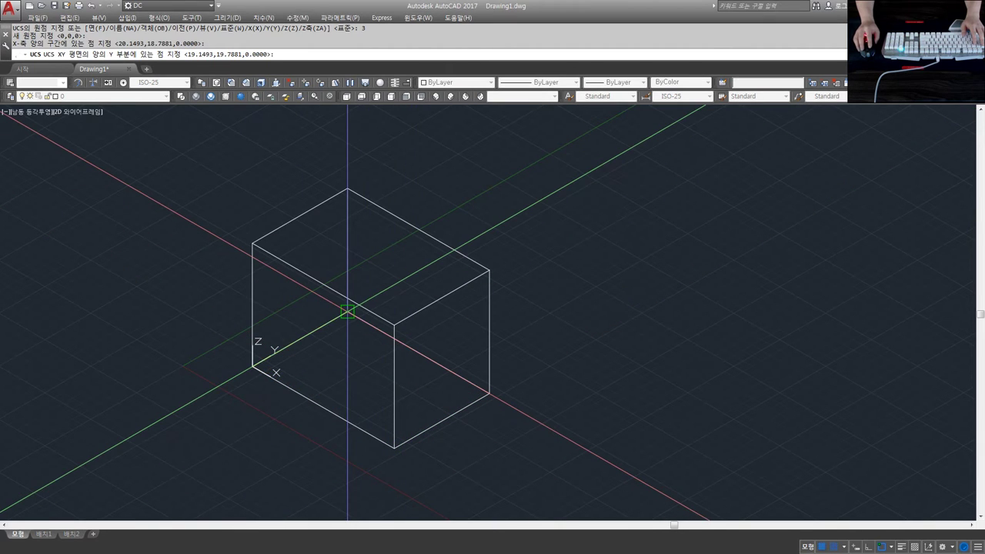
{"action": "left_click", "coordinate": [348, 311]}
{"action": "scroll", "coordinate": [395, 393], "scroll_direction": "down", "scroll_amount": 2}
{"action": "middle_click_drag", "start_coordinate": [387, 395], "coordinate": [407, 398]}
{"action": "scroll", "coordinate": [330, 387], "scroll_direction": "up", "scroll_amount": 2}
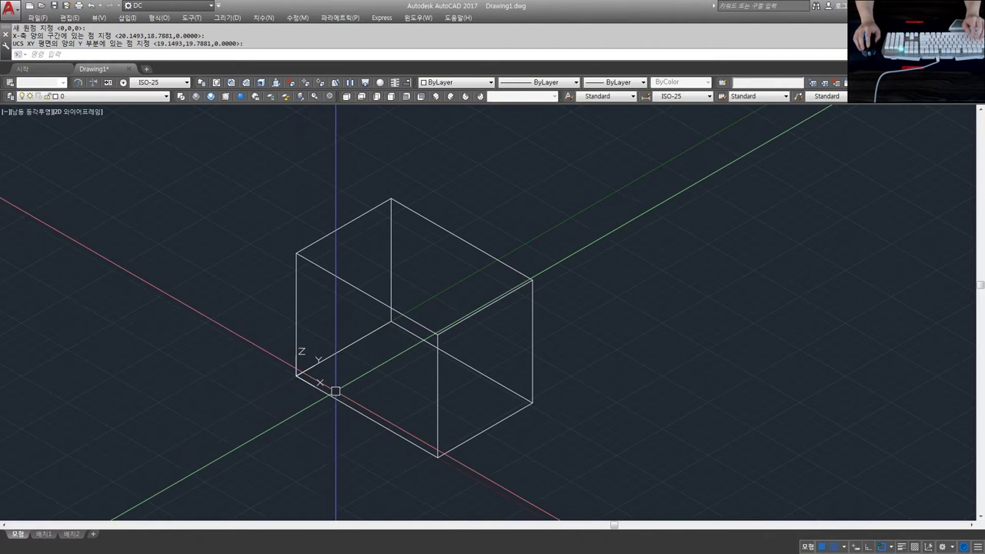
{"action": "scroll", "coordinate": [298, 380], "scroll_direction": "up", "scroll_amount": 2}
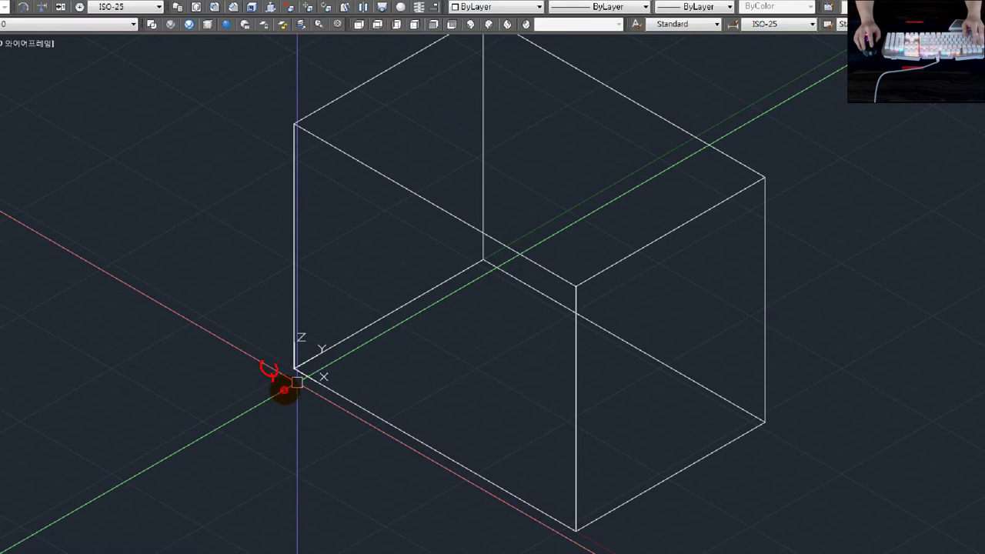
{"action": "type", "text": "-vports"}
{"action": "key", "text": "Return"}
- Cancel an accidental selection and make the plan viewport active
{"action": "type", "text": "t 모형 재생성 중."}
{"action": "key", "text": "Return"}
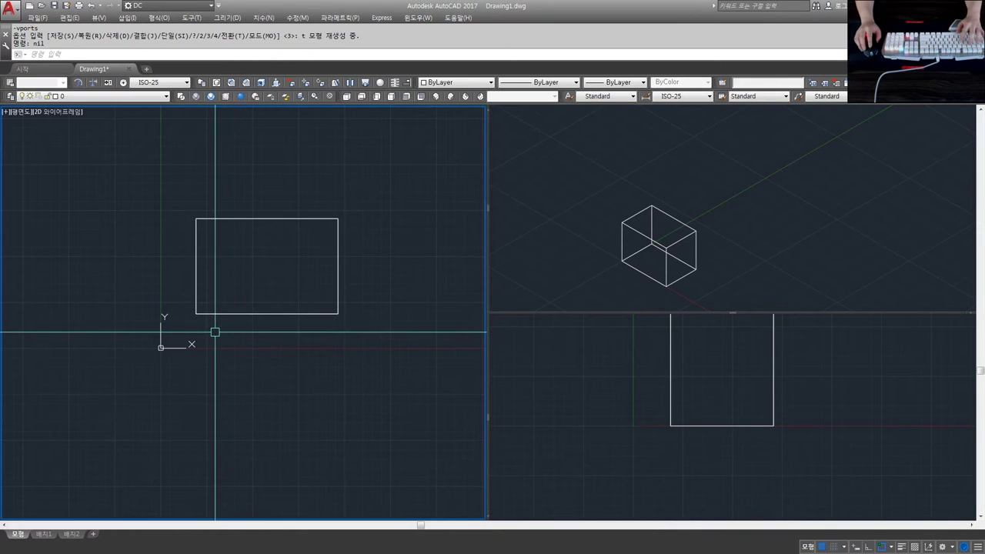
{"action": "left_click", "coordinate": [214, 329]}
{"action": "key", "text": "Escape"}
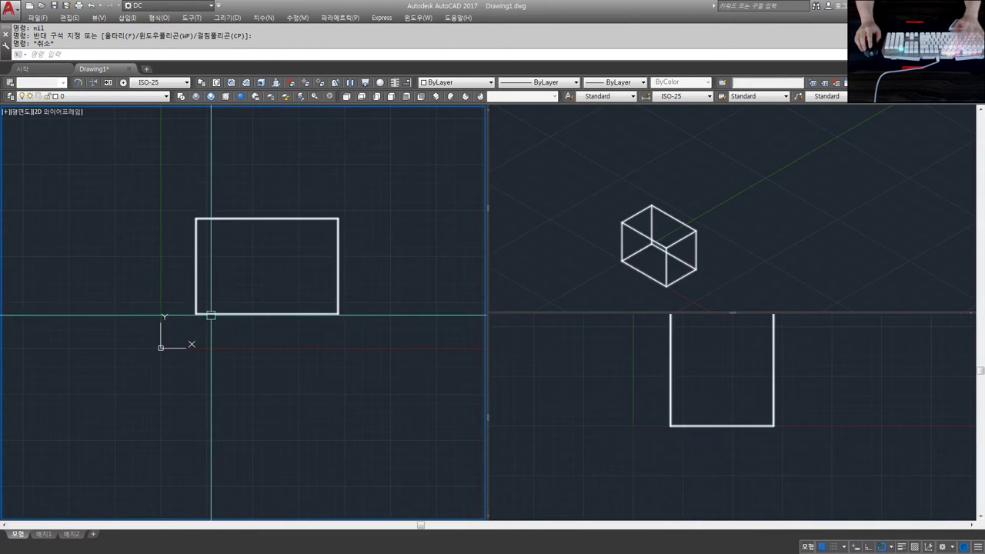
{"action": "left_click", "coordinate": [658, 268]}
{"action": "left_click", "coordinate": [227, 327]}
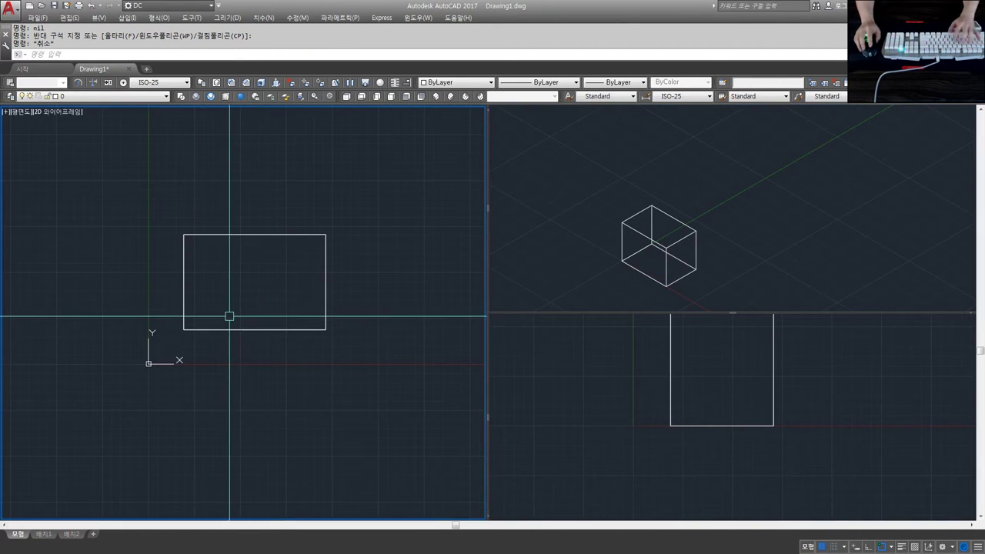
- Define a 3-point UCS at the rectangle's lower-left corner in the plan viewport
{"action": "type", "text": "ucs"}
{"action": "key", "text": "Return"}
{"action": "type", "text": "3"}
{"action": "key", "text": "Return"}
{"action": "left_click", "coordinate": [183, 329]}
{"action": "left_click", "coordinate": [325, 330]}
{"action": "left_click", "coordinate": [198, 232]}
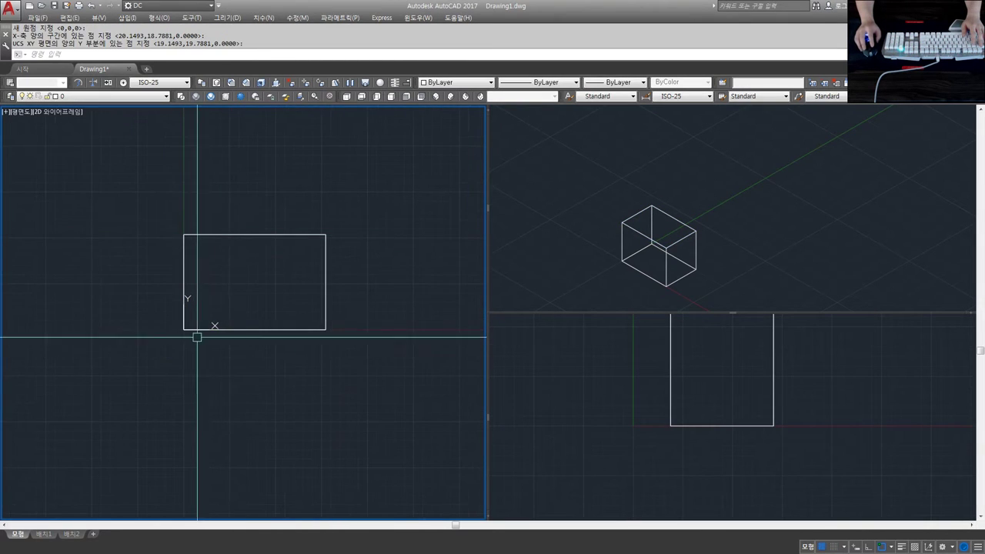
{"action": "key", "text": "Escape"}
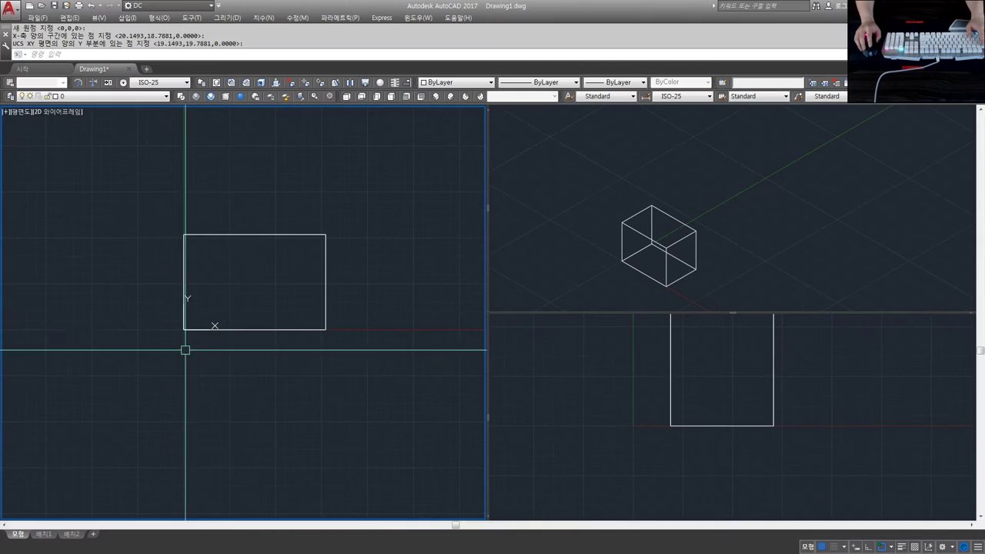
- Draw a 297 by 210 rectangle starting at the origin
{"action": "key", "text": "Return"}
{"action": "type", "text": "0"}
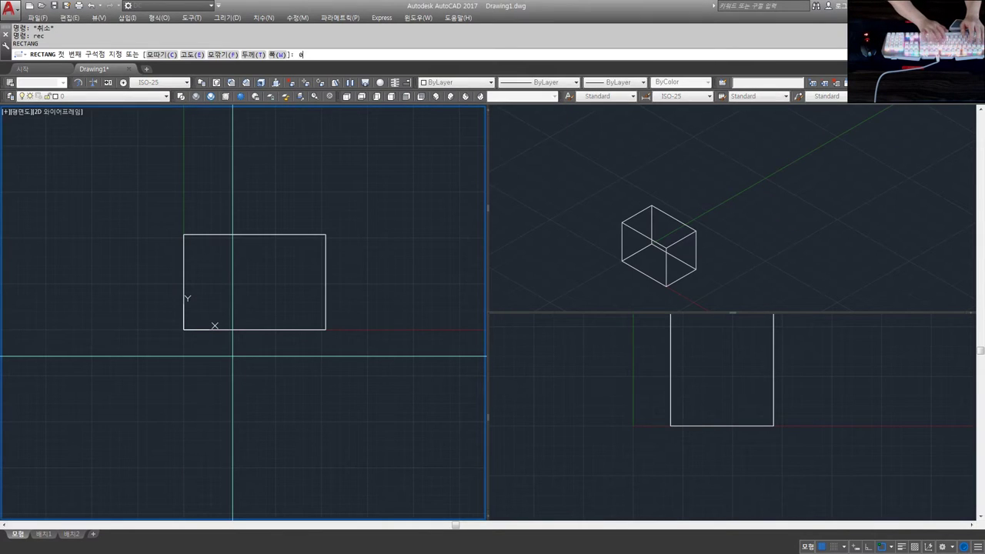
{"action": "key", "text": "Return"}
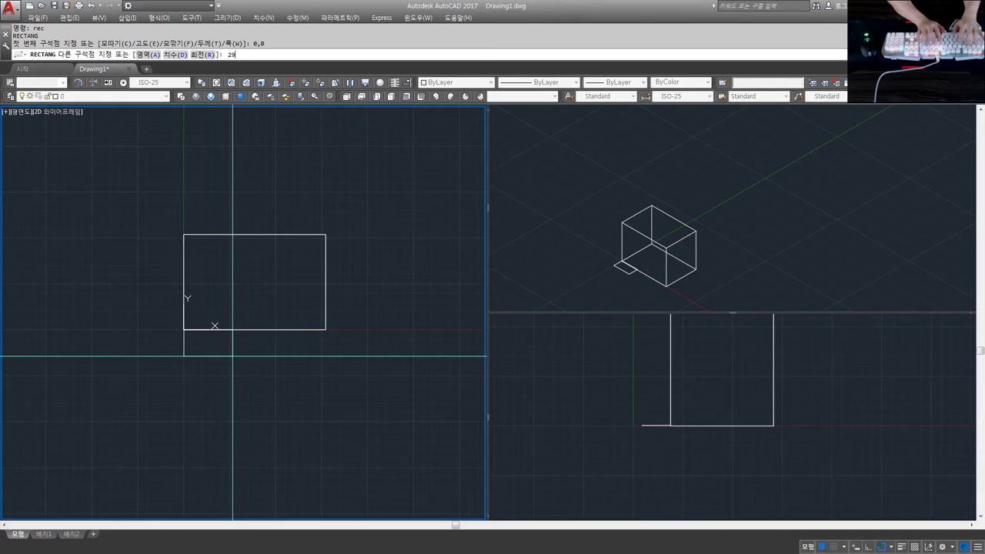
{"action": "key", "text": "Return"}
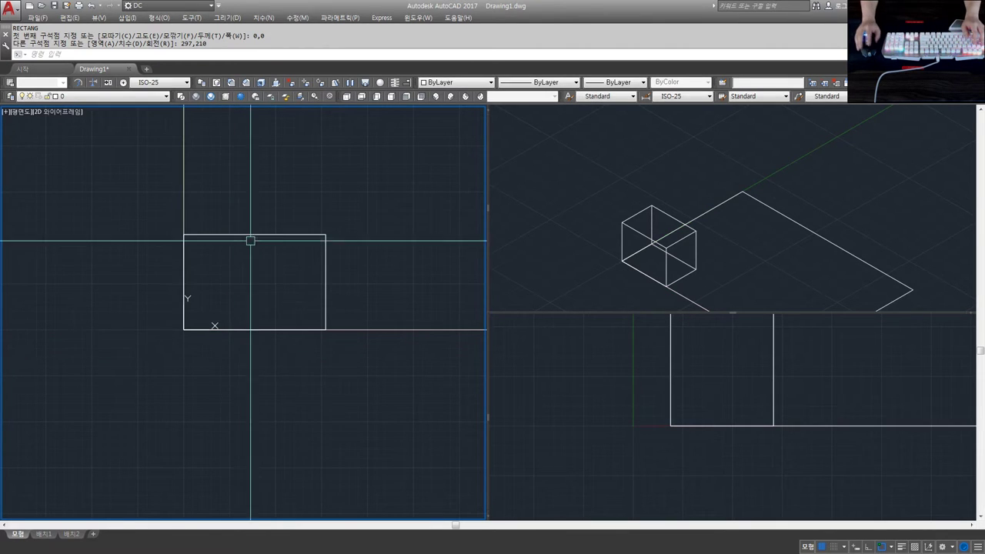
- Select the large 297×210 rectangle and erase it
{"action": "scroll", "coordinate": [337, 343], "scroll_direction": "down", "scroll_amount": 5}
{"action": "scroll", "coordinate": [374, 344], "scroll_direction": "up", "scroll_amount": 2}
{"action": "left_click", "coordinate": [403, 400]}
{"action": "left_click", "coordinate": [368, 300]}
{"action": "key", "text": "Escape"}
{"action": "type", "text": "e"}
{"action": "key", "text": "Return"}
{"action": "left_click", "coordinate": [389, 341]}
{"action": "key", "text": "Return"}
- Undo the erasure and erase the large rectangle again
{"action": "key", "text": "Return"}
{"action": "left_click", "coordinate": [347, 334]}
{"action": "left_click", "coordinate": [316, 314]}
{"action": "key", "text": "ctrl+z"}
{"action": "type", "text": "e"}
{"action": "key", "text": "Return"}
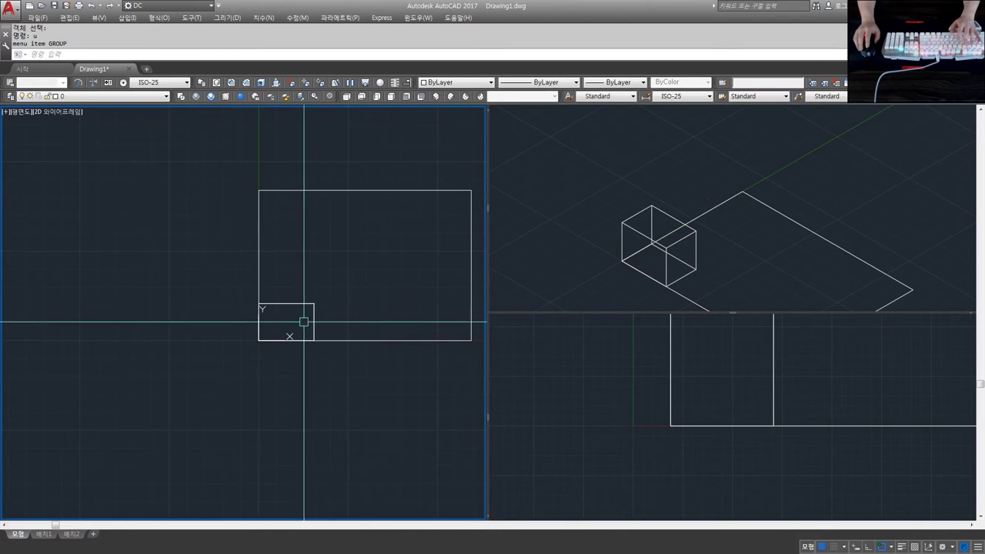
{"action": "key", "text": "Return"}
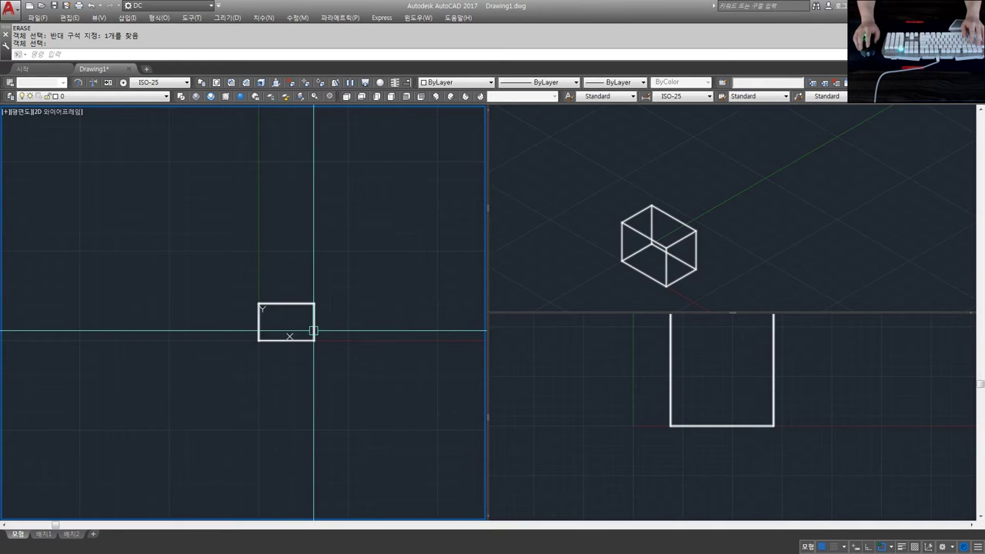
{"action": "type", "text": "ucs"}
{"action": "key", "text": "Return"}
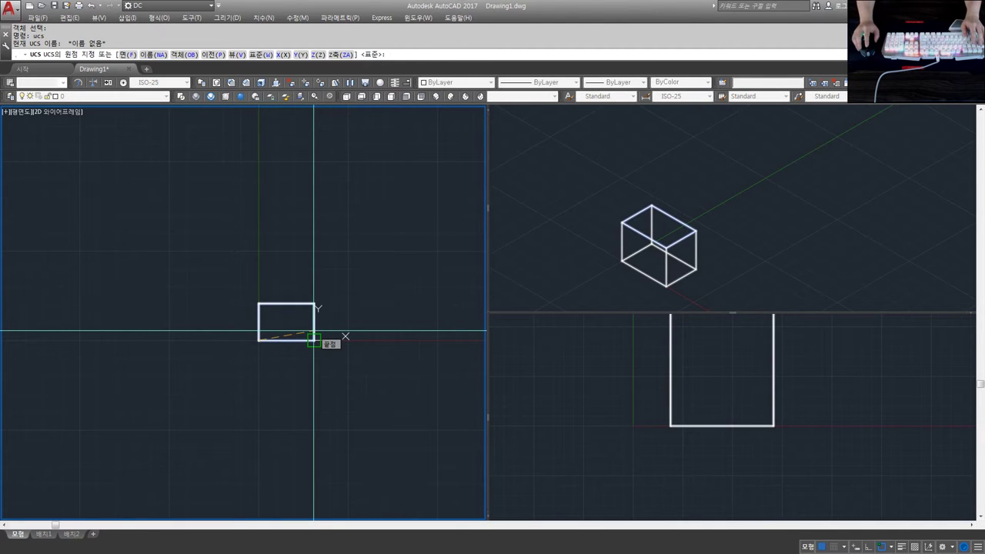
- Make the isometric viewport active and enlarge it to fill the screen
{"action": "key", "text": "Escape"}
{"action": "key", "text": "Escape"}
{"action": "left_click", "coordinate": [683, 247]}
{"action": "left_click", "coordinate": [683, 248]}
{"action": "type", "text": "ucs"}
{"action": "key", "text": "Escape"}
{"action": "key", "text": "ctrl+r"}
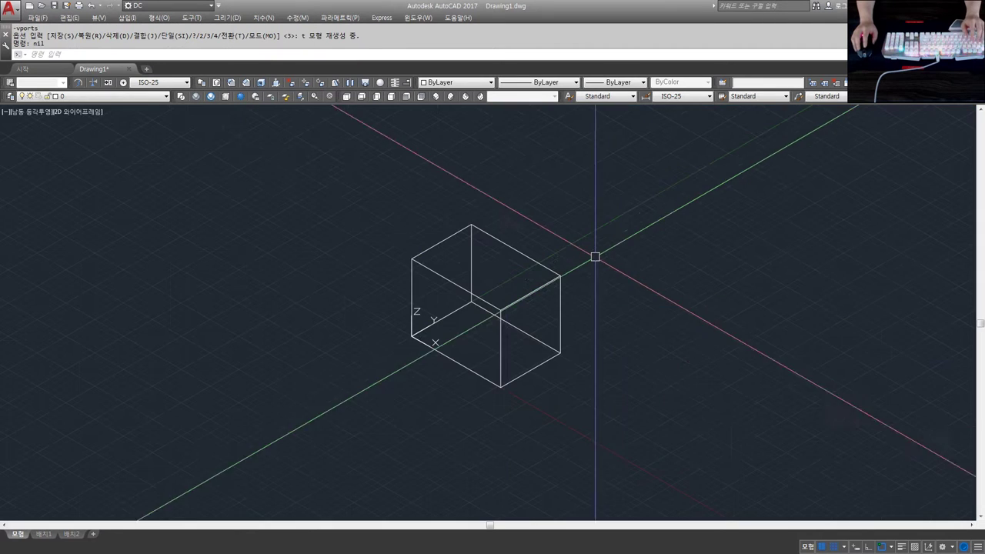
- Set a 3-point UCS at the cube's bottom corner along its edges
{"action": "scroll", "coordinate": [572, 326], "scroll_direction": "up", "scroll_amount": 2}
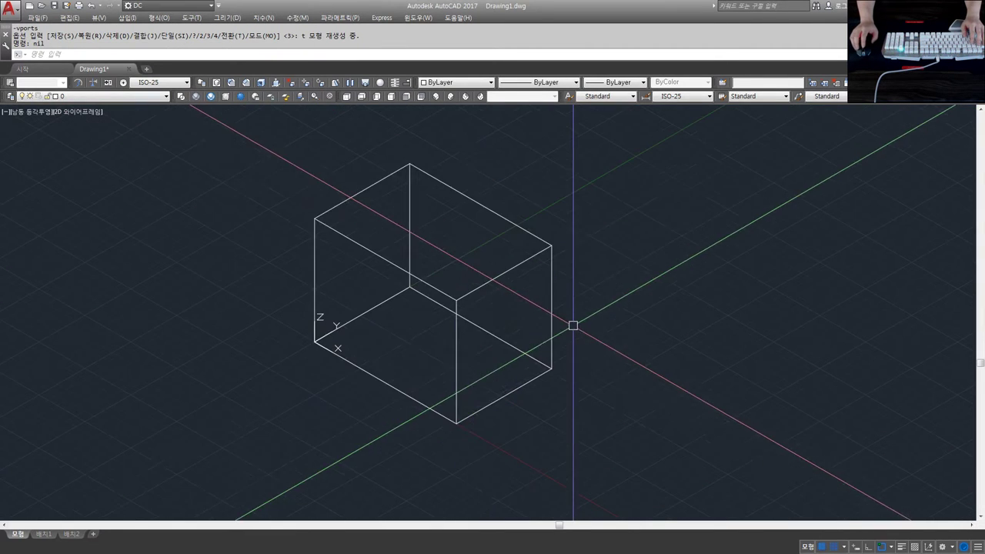
{"action": "key", "text": "Escape"}
{"action": "middle_click_drag", "start_coordinate": [579, 318], "coordinate": [528, 303]}
{"action": "key", "text": "Escape"}
{"action": "type", "text": "u"}
{"action": "key", "text": "Escape"}
{"action": "type", "text": "u"}
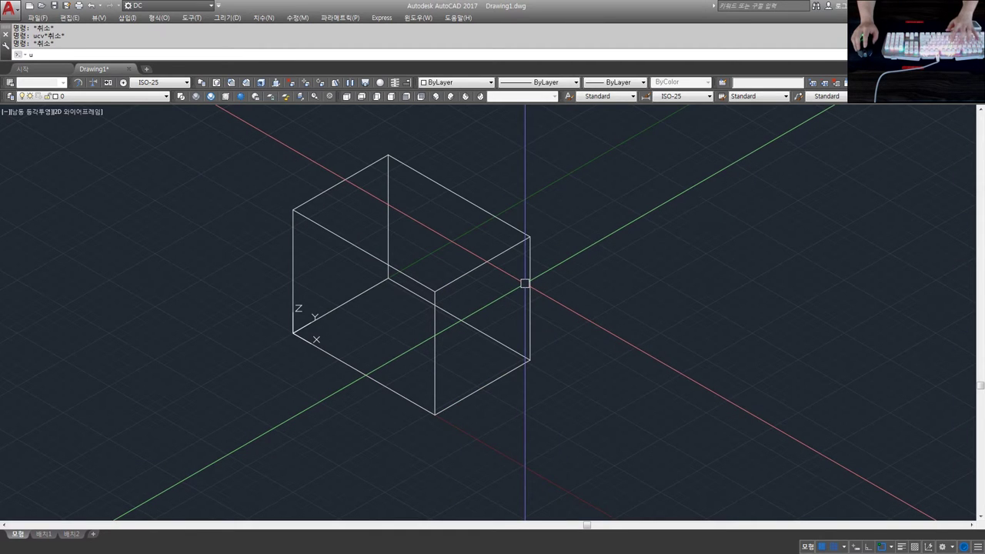
{"action": "type", "text": "s"}
{"action": "key", "text": "Return"}
{"action": "type", "text": "3"}
{"action": "key", "text": "Return"}
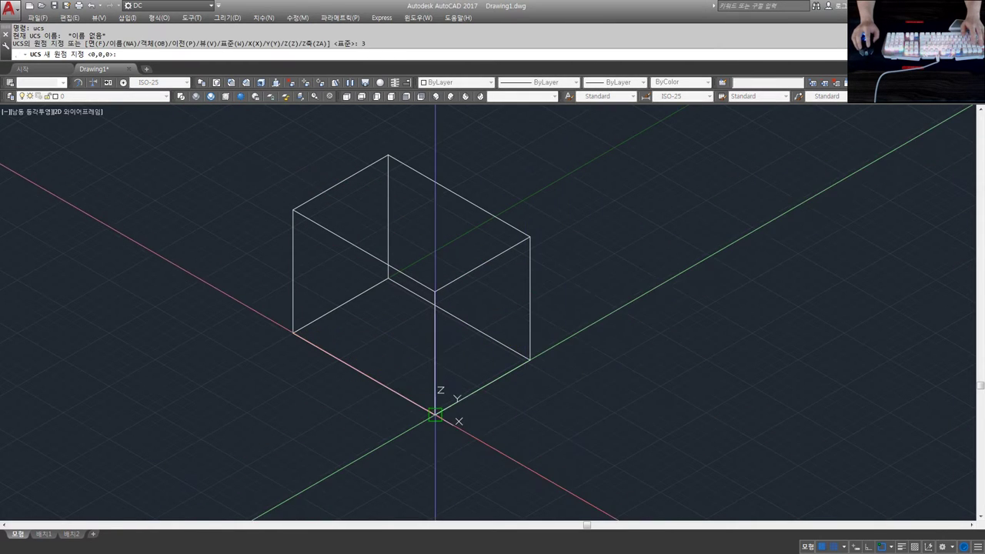
{"action": "left_click", "coordinate": [435, 413]}
{"action": "left_click", "coordinate": [529, 357]}
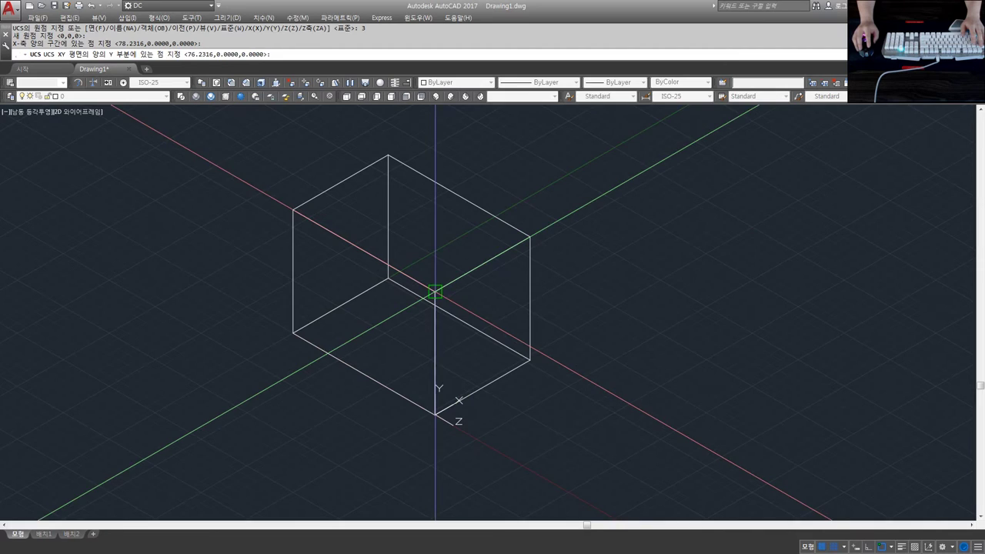
{"action": "left_click", "coordinate": [435, 292]}
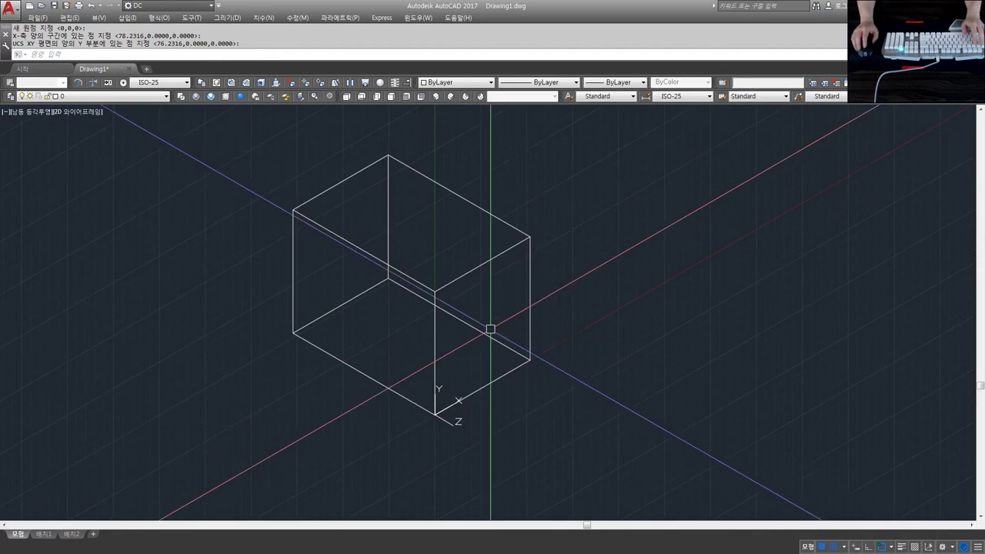
- Draw two radius-14 circles, one beside the cube and one on its side face
{"action": "mouse_move", "coordinate": [479, 329]}
{"action": "middle_mouse_down", "text": "shift"}
{"action": "mouse_move", "coordinate": [641, 281]}
{"action": "mouse_move", "coordinate": [621, 281]}
{"action": "mouse_move", "coordinate": [624, 266]}
{"action": "mouse_move", "coordinate": [646, 264]}
{"action": "mouse_move", "coordinate": [503, 293]}
{"action": "middle_mouse_up", "text": "shift"}
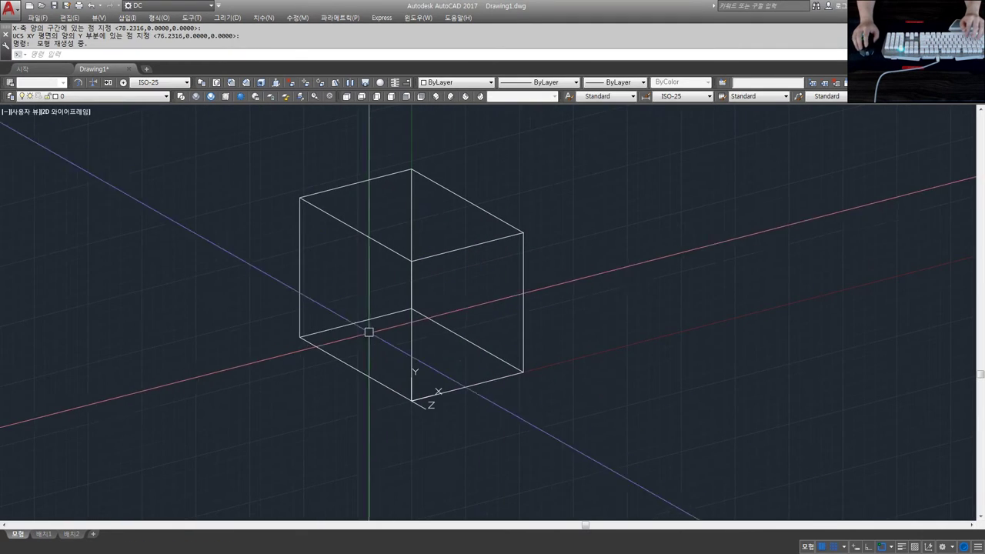
{"action": "type", "text": "c"}
{"action": "key", "text": "Return"}
{"action": "left_click", "coordinate": [305, 359]}
{"action": "type", "text": "14"}
{"action": "key", "text": "Return"}
{"action": "key", "text": "Return"}
{"action": "left_click", "coordinate": [487, 302]}
{"action": "key", "text": "Return"}
- Orbit the model and begin erasing the stray circle beside the cube
{"action": "scroll", "coordinate": [576, 365], "scroll_direction": "down", "scroll_amount": 2}
{"action": "mouse_move", "coordinate": [577, 365]}
{"action": "middle_mouse_down", "text": "shift"}
{"action": "mouse_move", "coordinate": [770, 341]}
{"action": "mouse_move", "coordinate": [577, 347]}
{"action": "mouse_move", "coordinate": [561, 367]}
{"action": "middle_mouse_up", "text": "shift"}
{"action": "scroll", "coordinate": [570, 347], "scroll_direction": "up", "scroll_amount": 2}
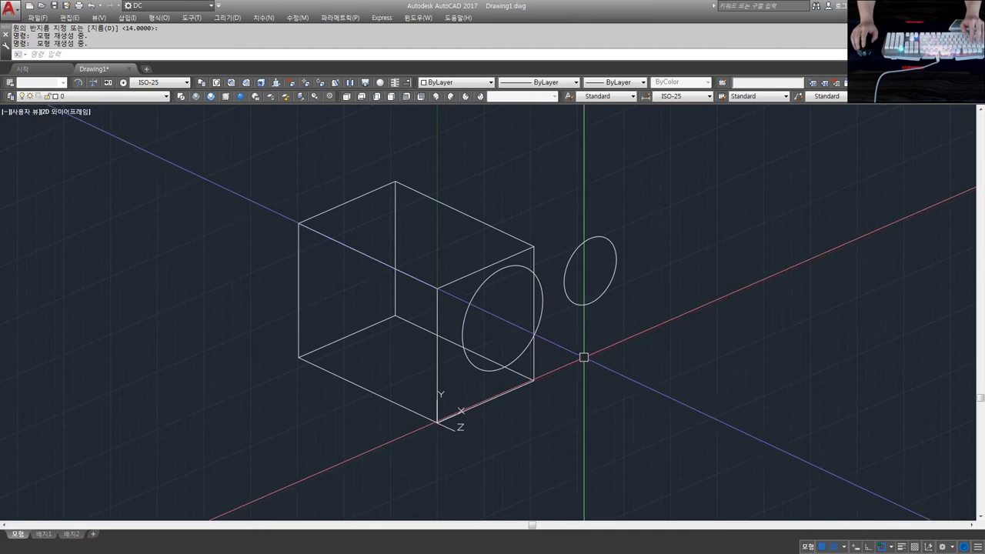
{"action": "type", "text": "e"}
{"action": "key", "text": "Return"}
{"action": "left_click", "coordinate": [643, 321]}
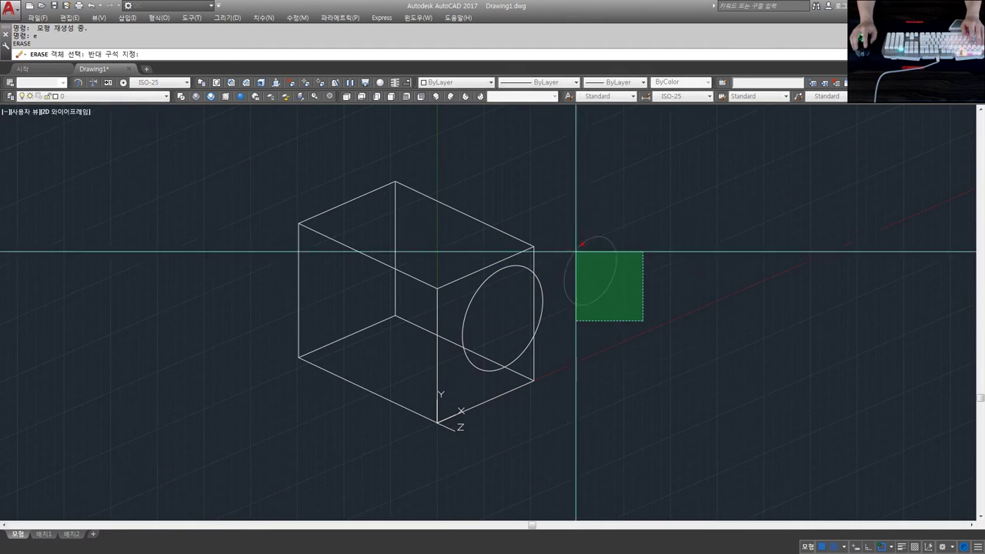
- Erase the floating circle, switch to PLAN view, and erase the large circle
{"action": "left_click", "coordinate": [576, 251]}
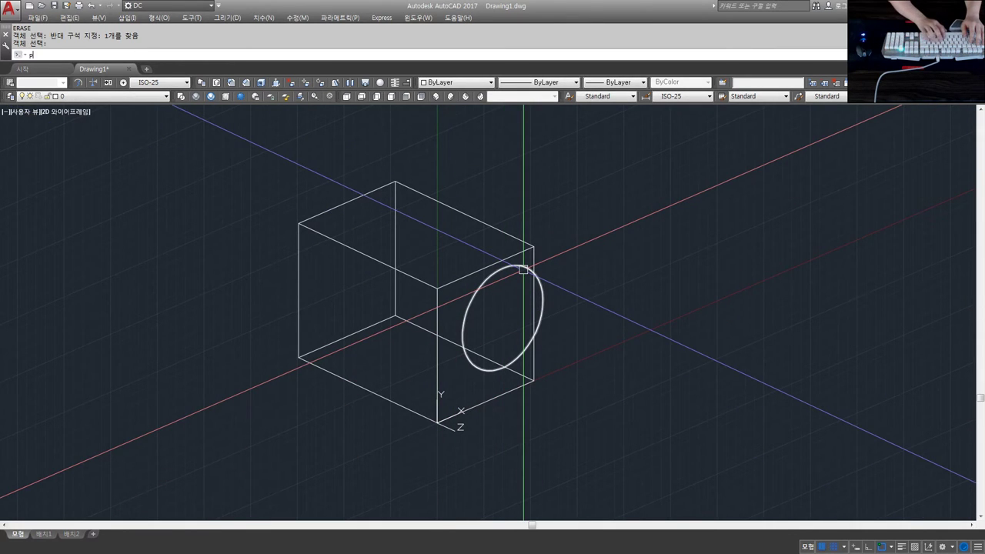
{"action": "type", "text": "plan"}
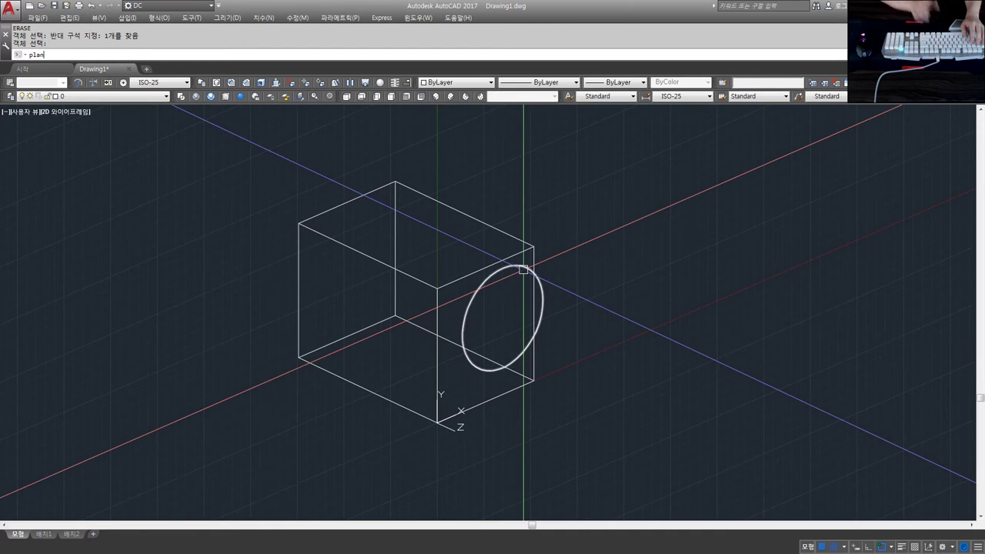
{"action": "key", "text": "Return"}
{"action": "key", "text": "Return"}
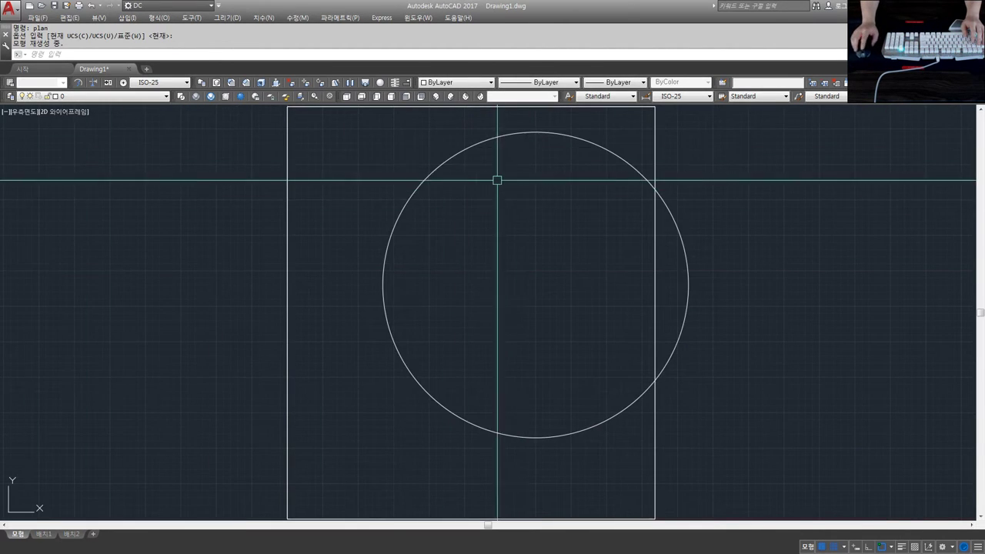
{"action": "scroll", "coordinate": [496, 180], "scroll_direction": "down", "scroll_amount": 4}
{"action": "type", "text": "e"}
{"action": "key", "text": "Return"}
{"action": "left_click", "coordinate": [505, 206]}
{"action": "left_click", "coordinate": [468, 178]}
{"action": "key", "text": "Return"}
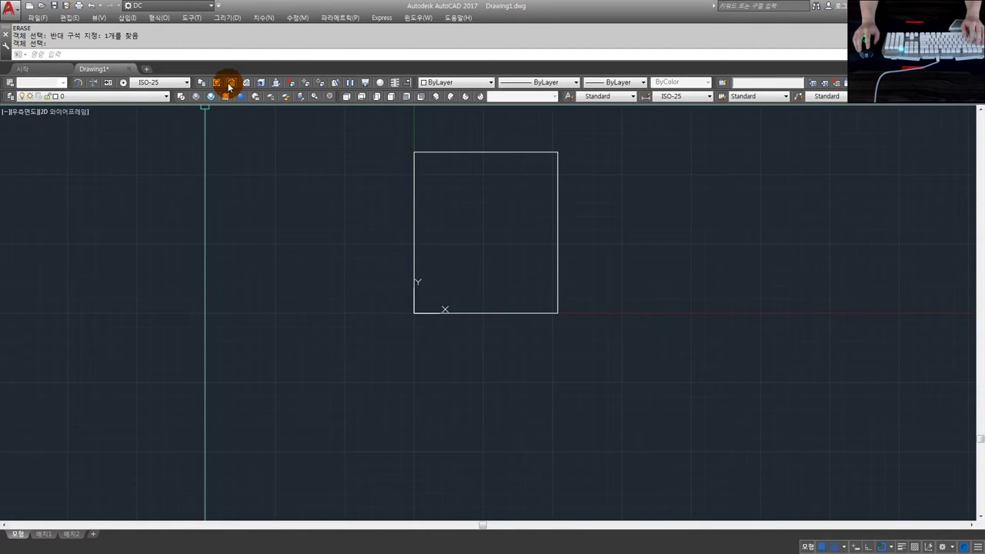
- Draw a new circle inside the rectangle and orbit to a 3D view of it
{"action": "type", "text": "c"}
{"action": "key", "text": "Return"}
{"action": "left_click", "coordinate": [481, 224]}
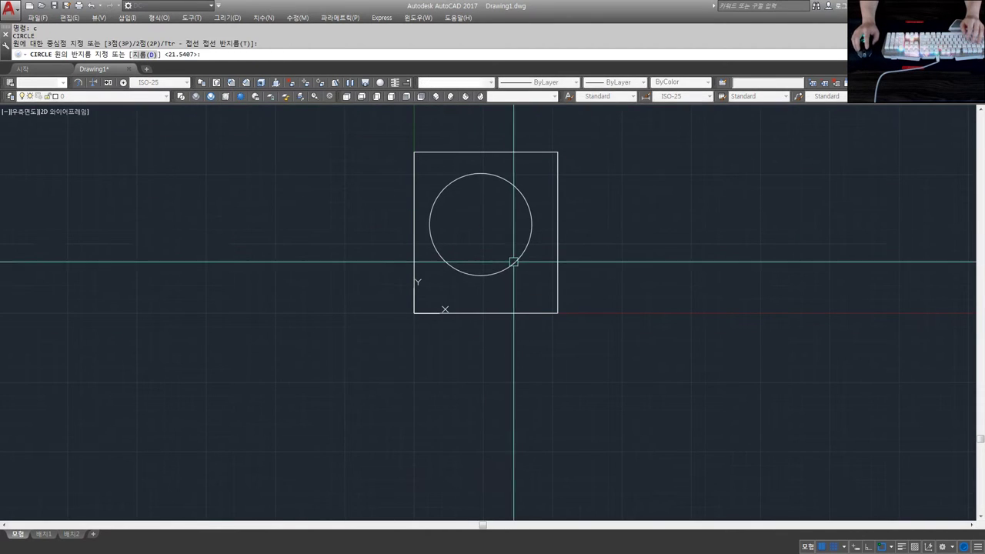
{"action": "left_click", "coordinate": [513, 262]}
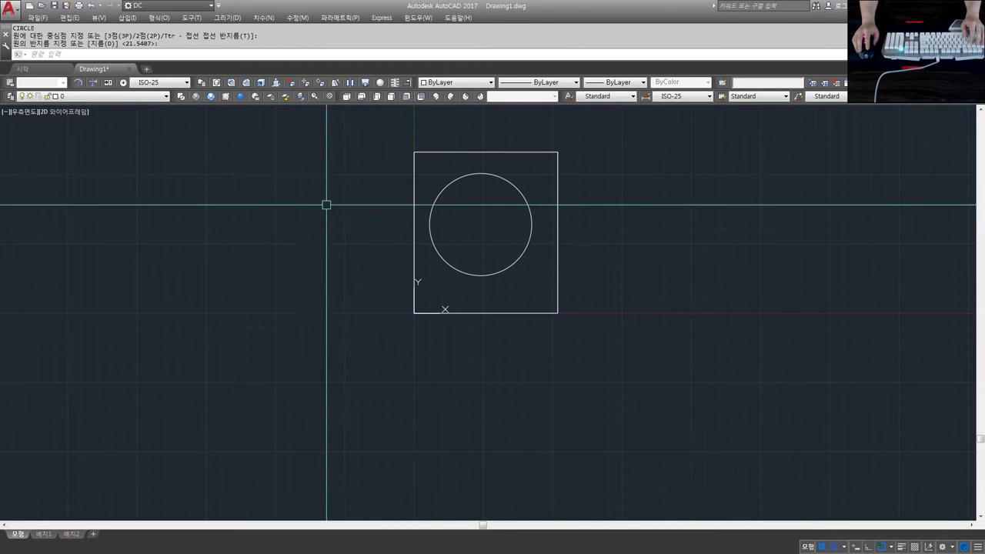
{"action": "mouse_move", "coordinate": [325, 221]}
{"action": "middle_mouse_down", "text": "shift"}
{"action": "mouse_move", "coordinate": [405, 231]}
{"action": "mouse_move", "coordinate": [503, 198]}
{"action": "middle_mouse_up", "text": "shift"}
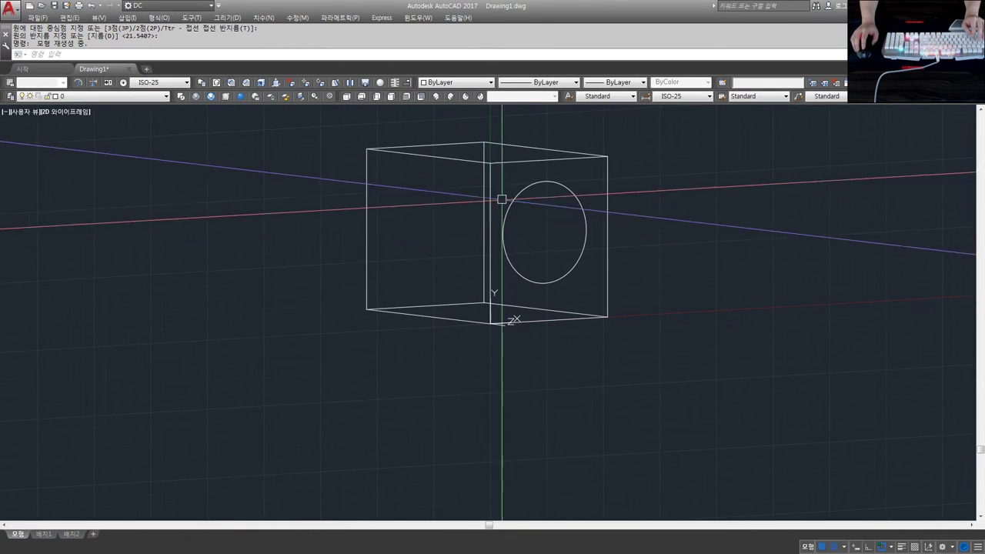
- In Right view, draw a circle centred on the existing circle's centre, then orbit in 3D
{"action": "left_click", "coordinate": [392, 98]}
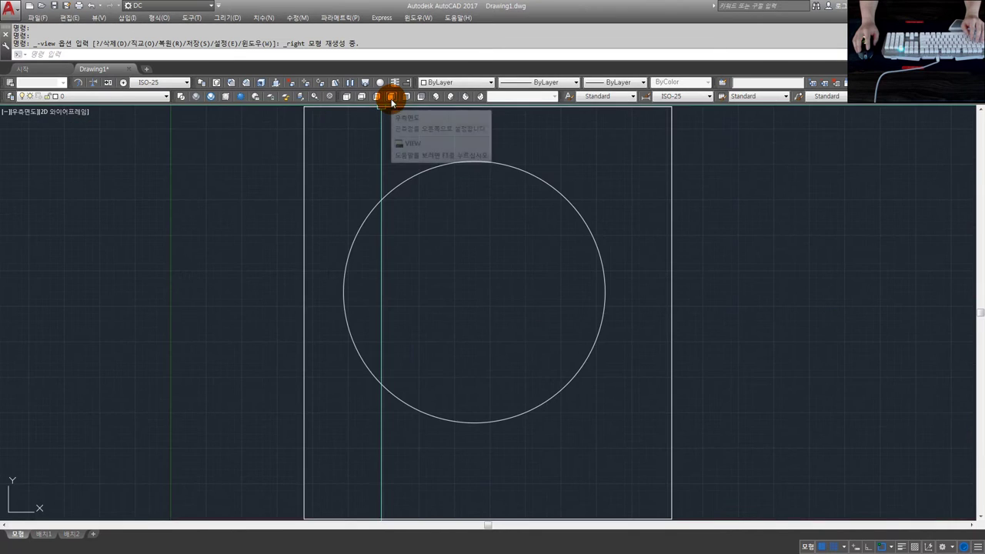
{"action": "type", "text": "c"}
{"action": "key", "text": "Return"}
{"action": "left_click", "coordinate": [426, 272]}
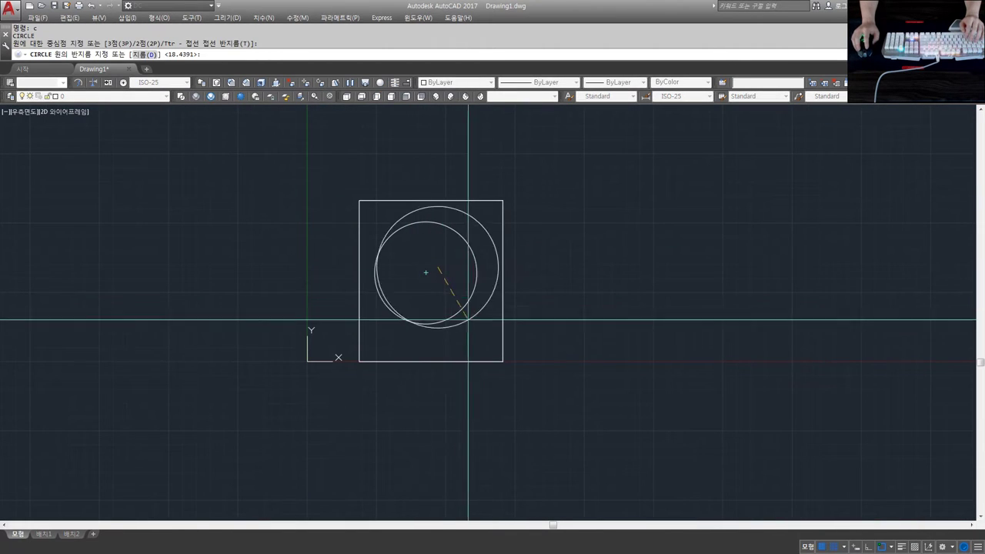
{"action": "left_click", "coordinate": [470, 320]}
{"action": "middle_click_drag", "start_coordinate": [408, 267], "coordinate": [485, 292], "text": "shift"}
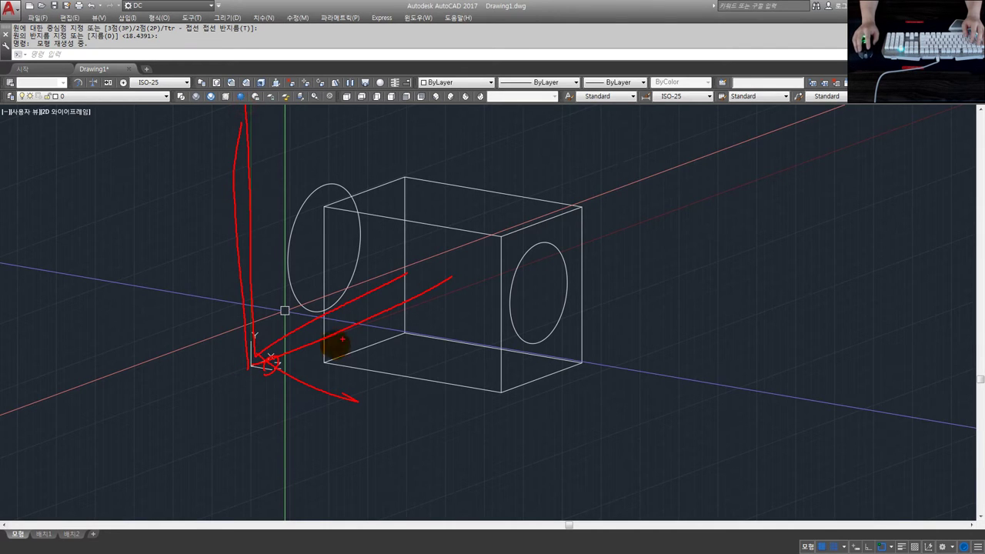
{"action": "middle_click_drag", "start_coordinate": [235, 284], "coordinate": [334, 326], "text": "shift"}
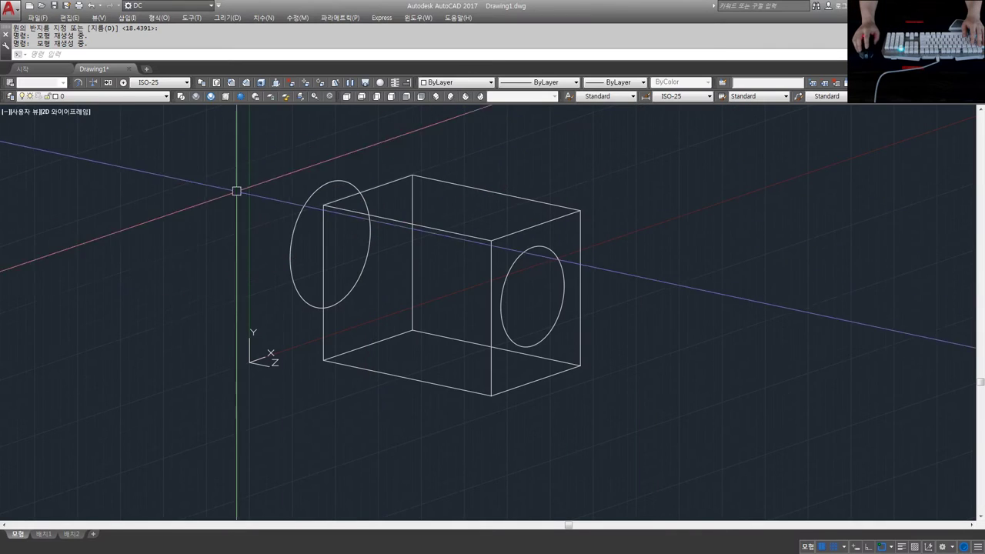
- Orbit the box through several angles around a near-front view
{"action": "mouse_move", "coordinate": [341, 293]}
{"action": "middle_mouse_down", "text": "shift"}
{"action": "mouse_move", "coordinate": [422, 308]}
{"action": "mouse_move", "coordinate": [345, 315]}
{"action": "middle_mouse_up", "text": "shift"}
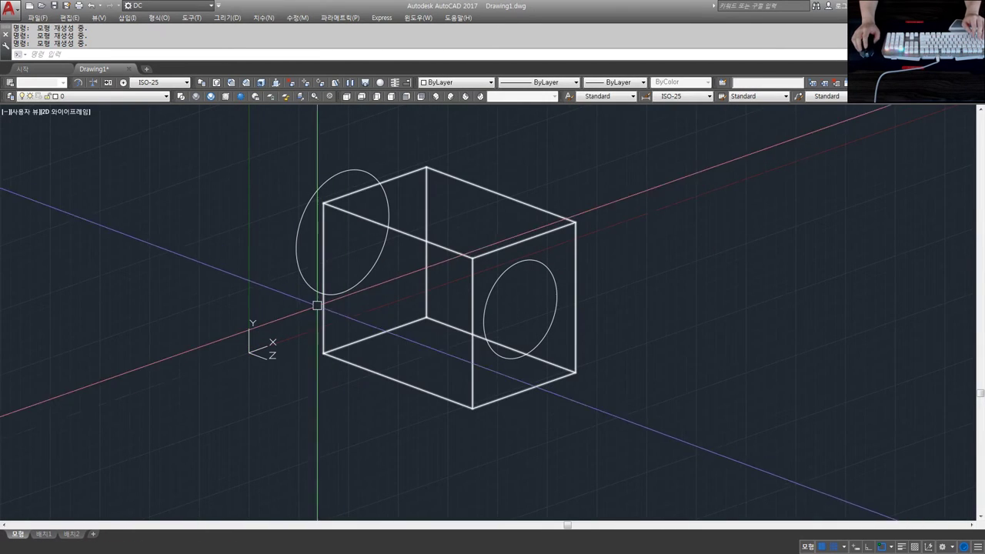
{"action": "left_click", "coordinate": [389, 98]}
{"action": "middle_click_drag", "start_coordinate": [285, 254], "coordinate": [308, 345], "text": "shift"}
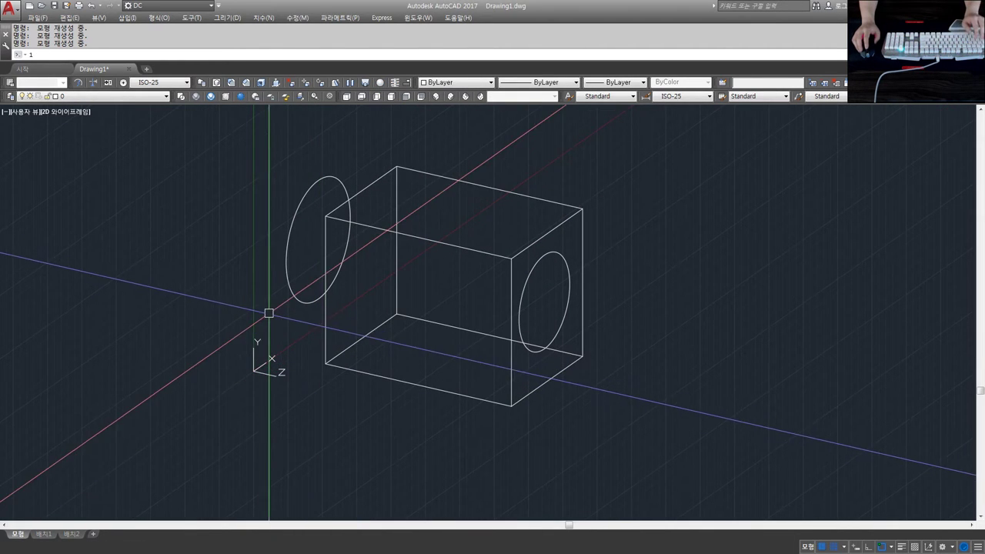
{"action": "middle_click_drag", "start_coordinate": [321, 334], "coordinate": [268, 312], "text": "shift"}
{"action": "middle_click_drag", "start_coordinate": [378, 300], "coordinate": [326, 313], "text": "shift"}
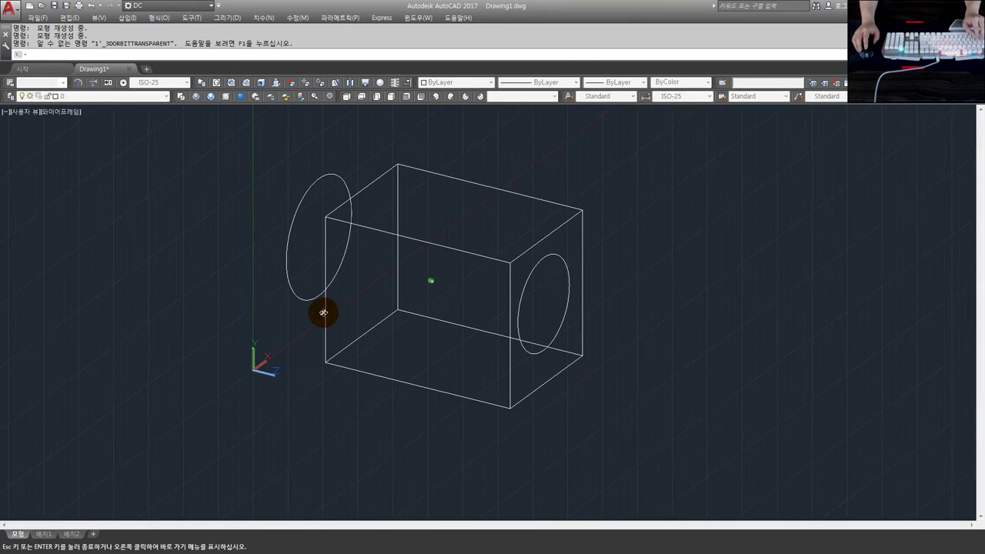
- Cancel the UCS command and split the drawing area into three viewports
{"action": "type", "text": "ucs"}
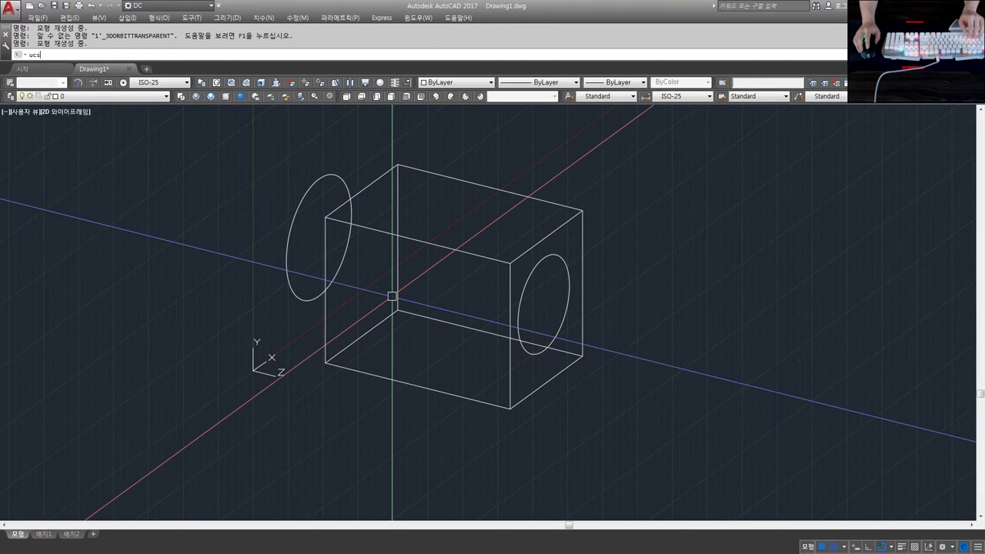
{"action": "key", "text": "Return"}
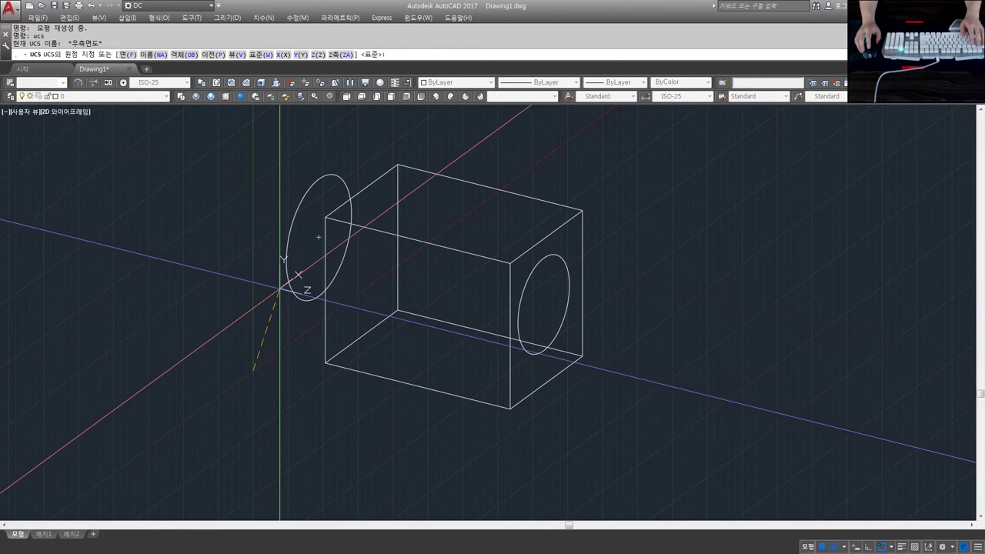
{"action": "key", "text": "Return"}
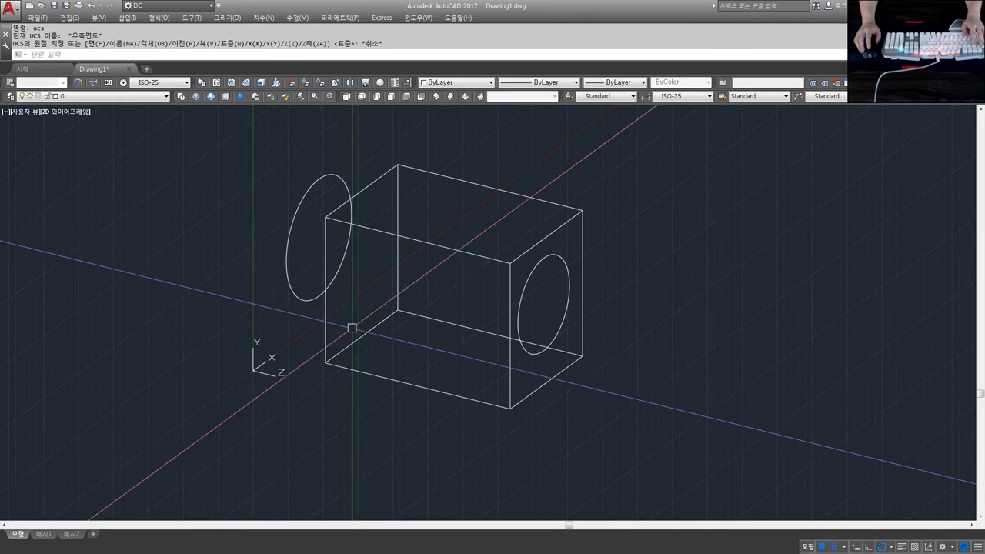
{"action": "key", "text": "Return"}
{"action": "scroll", "coordinate": [302, 331], "scroll_direction": "up", "scroll_amount": 3}
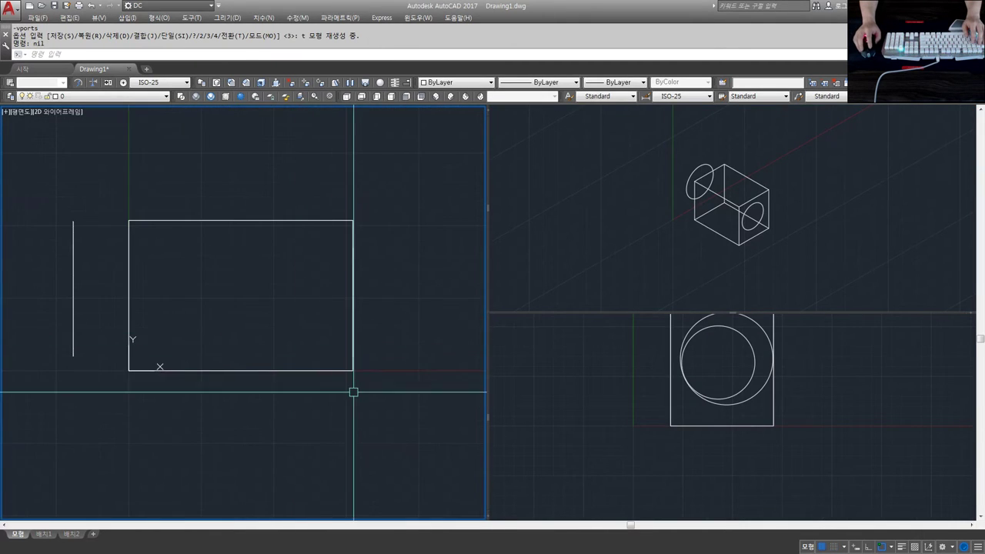
- Zoom and pan the plan viewport to frame the box and its left circle
{"action": "scroll", "coordinate": [208, 302], "scroll_direction": "down", "scroll_amount": 2}
{"action": "left_click", "coordinate": [298, 298]}
{"action": "key", "text": "Escape"}
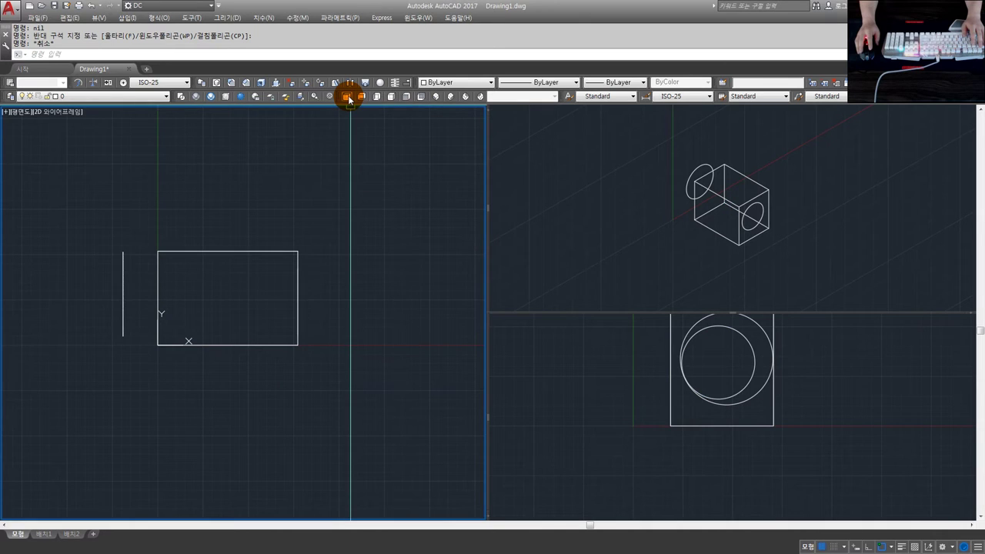
{"action": "left_click", "coordinate": [11, 114]}
{"action": "left_click", "coordinate": [369, 165]}
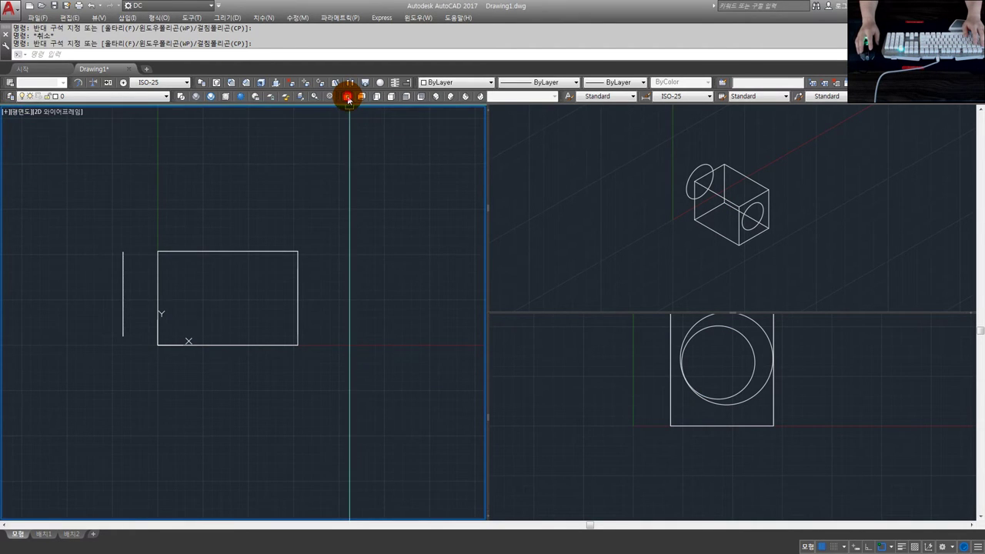
{"action": "left_click", "coordinate": [348, 96]}
{"action": "scroll", "coordinate": [192, 404], "scroll_direction": "down", "scroll_amount": 5}
{"action": "scroll", "coordinate": [152, 436], "scroll_direction": "up", "scroll_amount": 2}
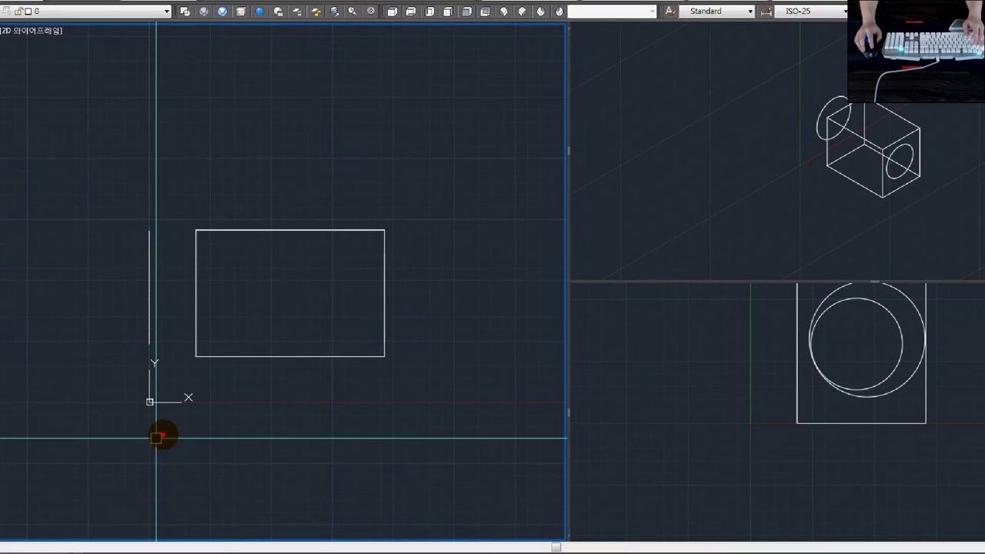
{"action": "mouse_move", "coordinate": [216, 435]}
{"action": "left_mouse_down"}
{"action": "mouse_move", "coordinate": [114, 387]}
{"action": "mouse_move", "coordinate": [176, 437]}
{"action": "mouse_move", "coordinate": [203, 425]}
{"action": "mouse_move", "coordinate": [126, 341]}
{"action": "mouse_move", "coordinate": [204, 372]}
{"action": "left_mouse_up"}
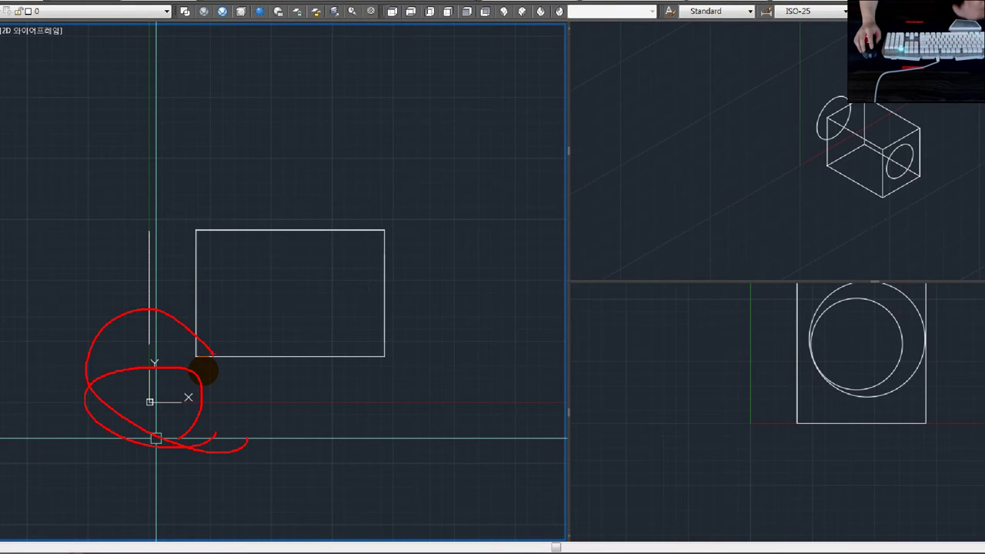
{"action": "scroll", "coordinate": [161, 409], "scroll_direction": "down", "scroll_amount": 2}
- Erase the left circle by picking its edge-on line in the plan view
{"action": "type", "text": "e"}
{"action": "key", "text": "Return"}
{"action": "left_click", "coordinate": [156, 378]}
{"action": "scroll", "coordinate": [178, 432], "scroll_direction": "up", "scroll_amount": 2}
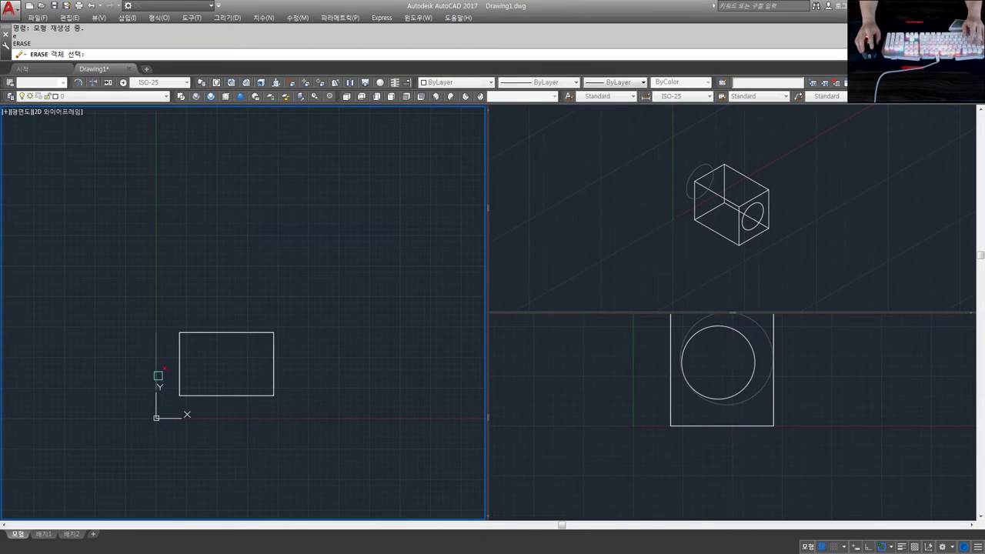
{"action": "key", "text": "Return"}
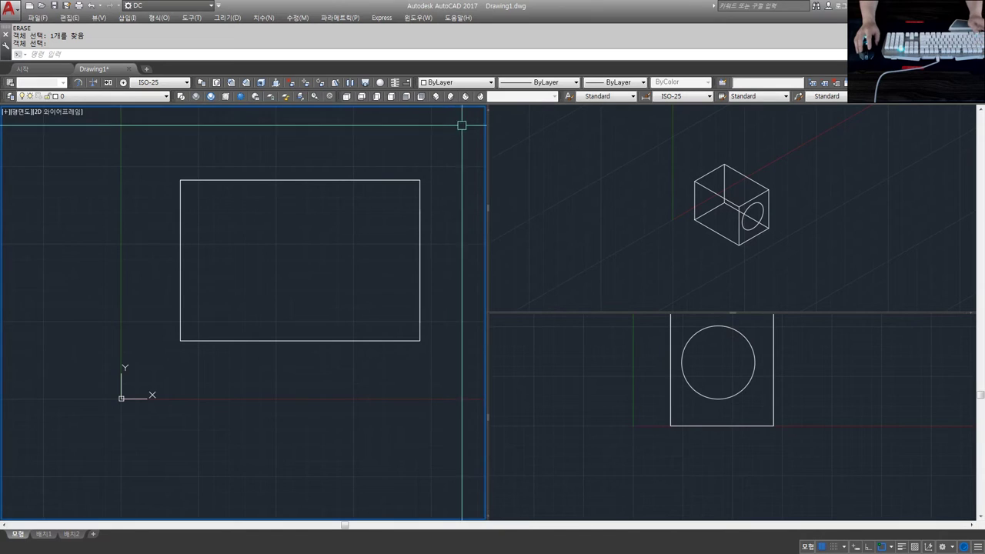
- Erase the box and circle with a window in the plan viewport, then activate each viewport
{"action": "scroll", "coordinate": [192, 403], "scroll_direction": "down", "scroll_amount": 2}
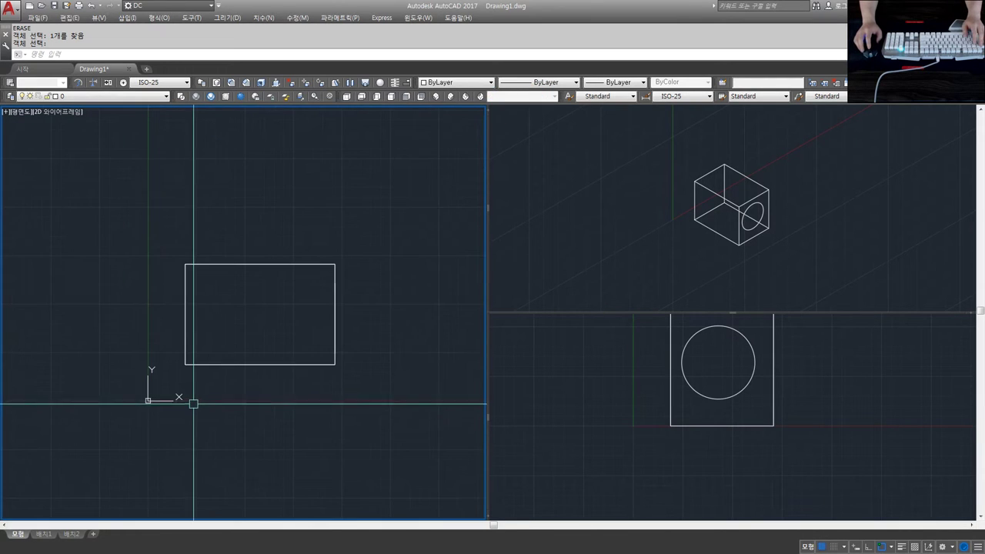
{"action": "left_click_drag", "start_coordinate": [363, 393], "coordinate": [159, 238]}
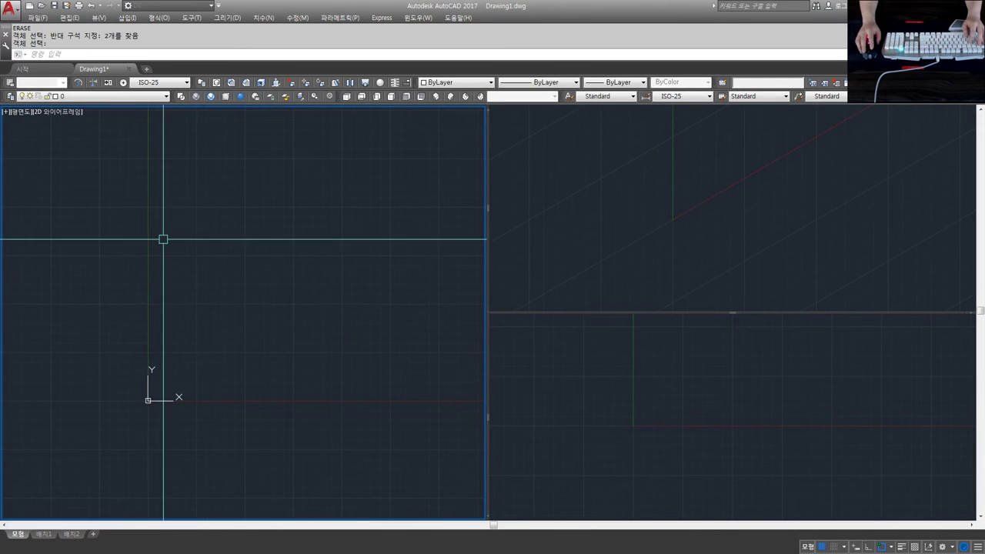
{"action": "left_click", "coordinate": [725, 238]}
{"action": "left_click", "coordinate": [331, 345]}
{"action": "left_click", "coordinate": [794, 402]}
{"action": "key", "text": "ctrl+r"}
{"action": "key", "text": "ctrl+r"}
{"action": "key", "text": "ctrl+r"}
{"action": "key", "text": "ctrl+r"}
{"action": "key", "text": "ctrl+r"}
{"action": "key", "text": "ctrl+r"}
{"action": "key", "text": "ctrl+r"}
{"action": "key", "text": "ctrl+r"}
{"action": "key", "text": "ctrl+r"}
{"action": "key", "text": "ctrl+r"}
{"action": "key", "text": "ctrl+r"}
{"action": "left_click", "coordinate": [651, 395]}
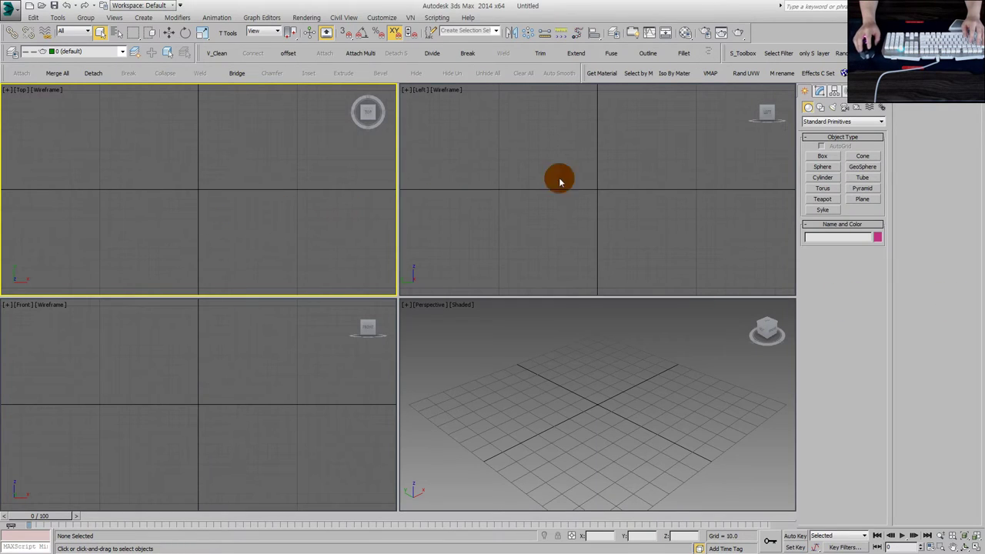
- Create a teapot by dragging in the Top viewport and nudge it with Move
{"action": "left_click", "coordinate": [826, 157]}
{"action": "left_click", "coordinate": [824, 203]}
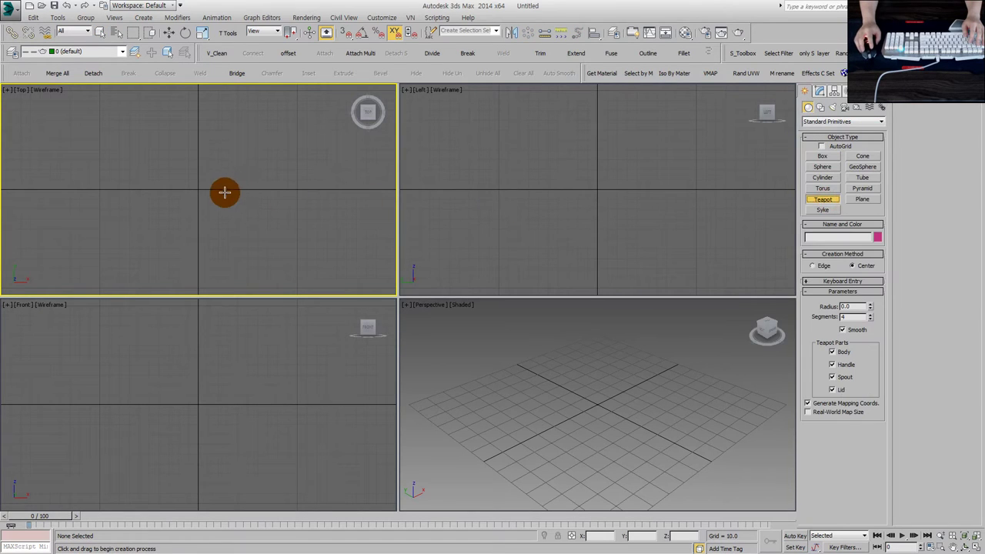
{"action": "left_click_drag", "start_coordinate": [204, 187], "coordinate": [606, 294]}
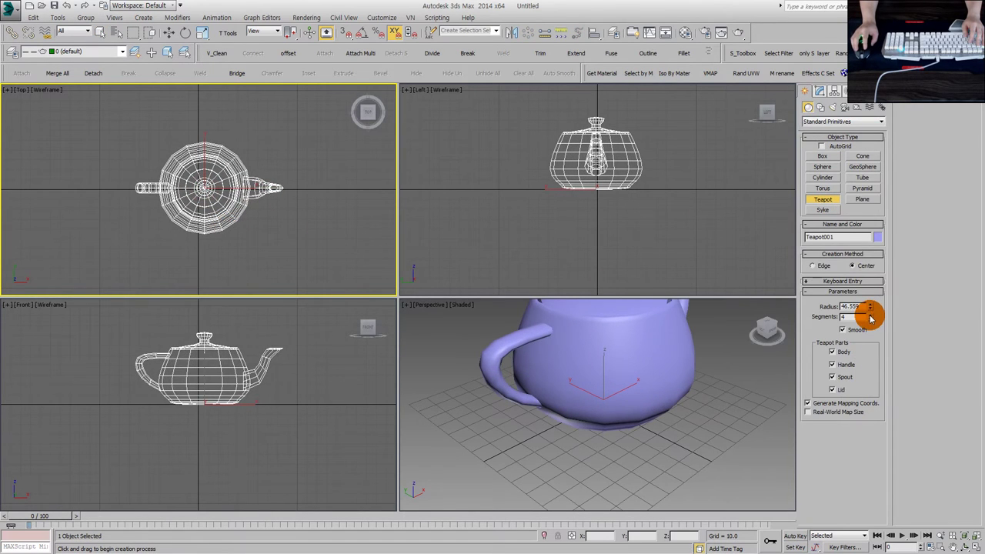
{"action": "key", "text": "w"}
{"action": "scroll", "coordinate": [241, 235], "scroll_direction": "down", "scroll_amount": 3}
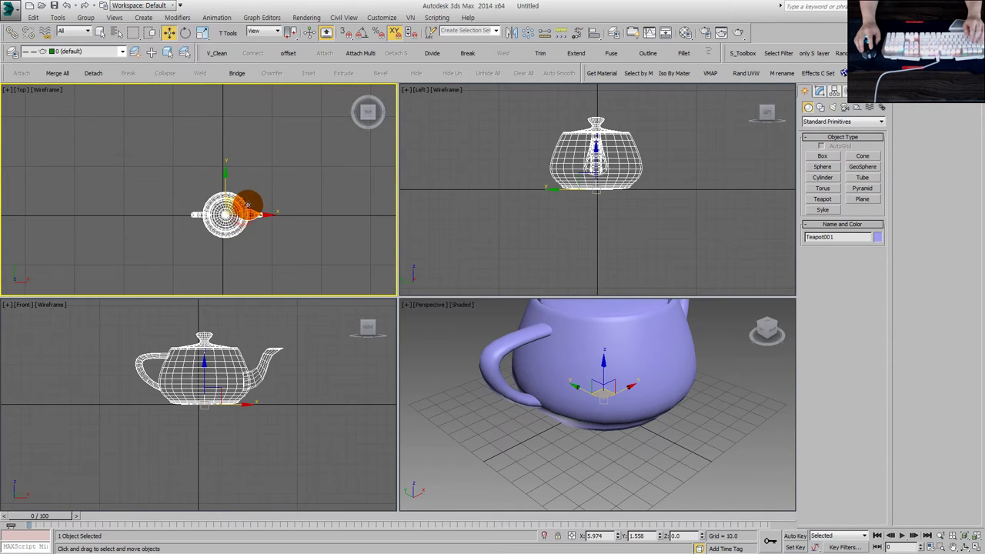
{"action": "left_click_drag", "start_coordinate": [248, 206], "coordinate": [295, 182]}
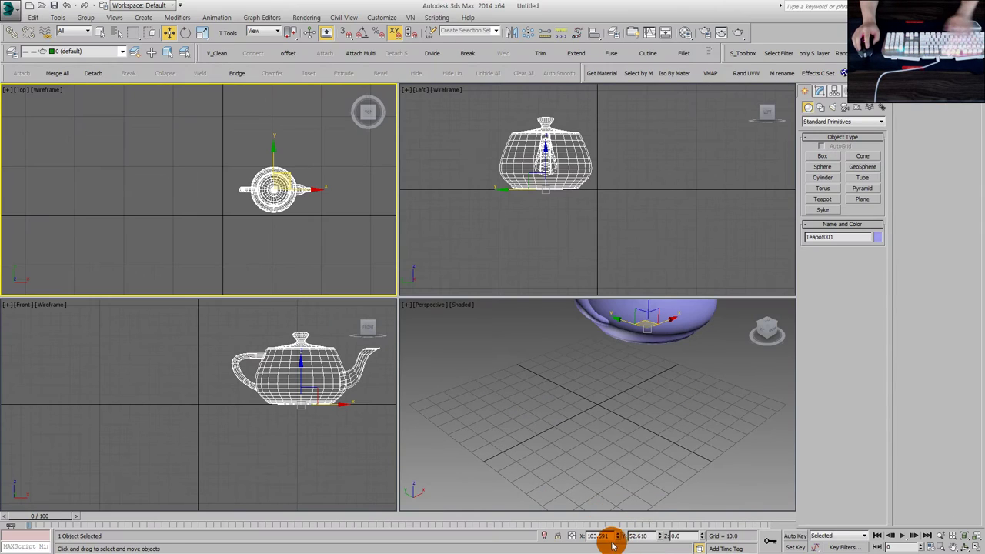
- Position the teapot at X 0, Y 0, then offset it 10 units along Y
{"action": "type", "text": "0"}
{"action": "left_click", "coordinate": [635, 536]}
{"action": "type", "text": "0"}
{"action": "key", "text": "Return"}
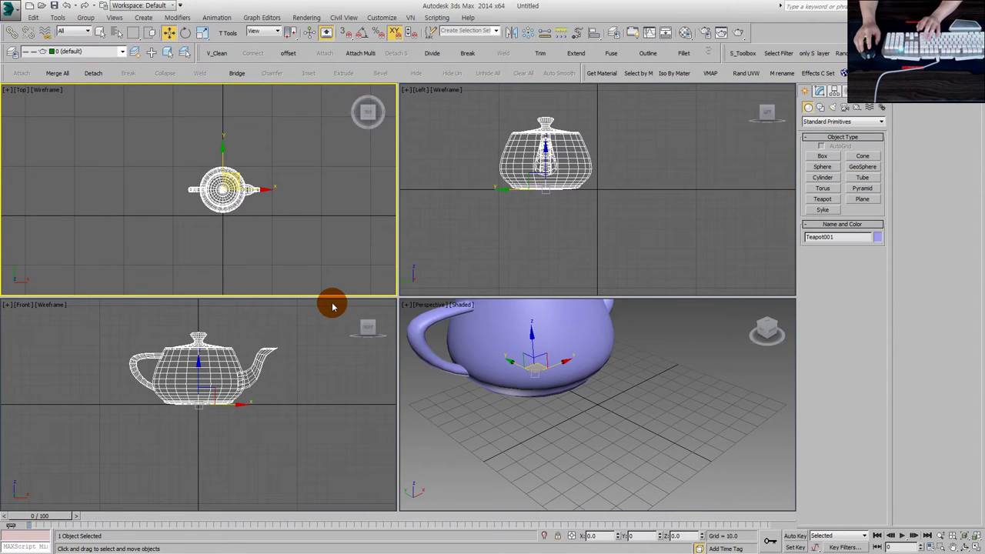
{"action": "key", "text": "Return"}
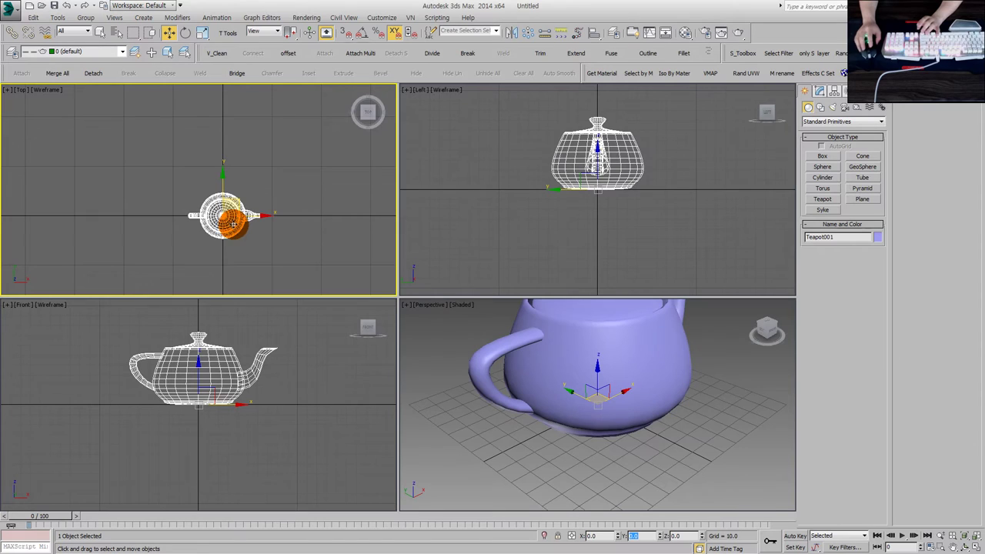
{"action": "left_click", "coordinate": [631, 535]}
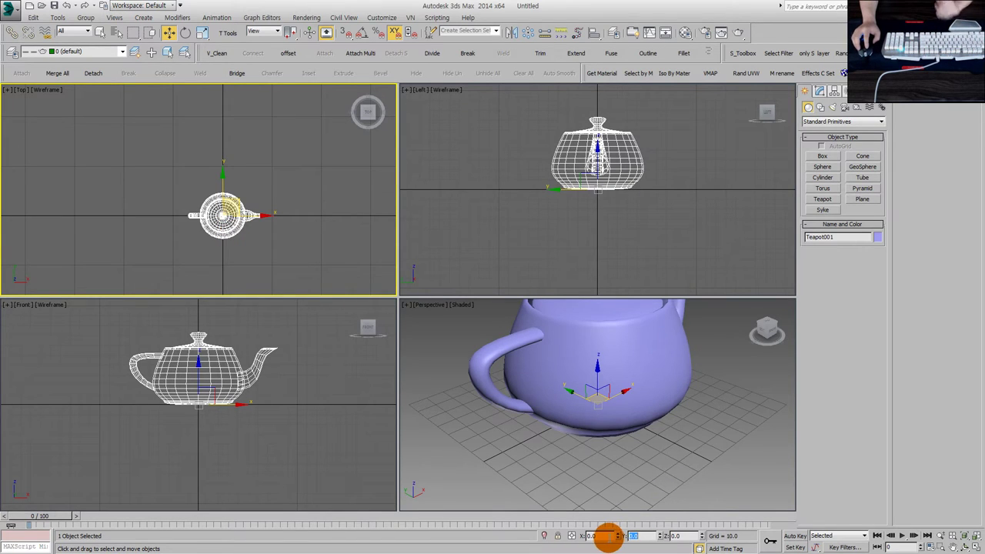
{"action": "left_click", "coordinate": [576, 537]}
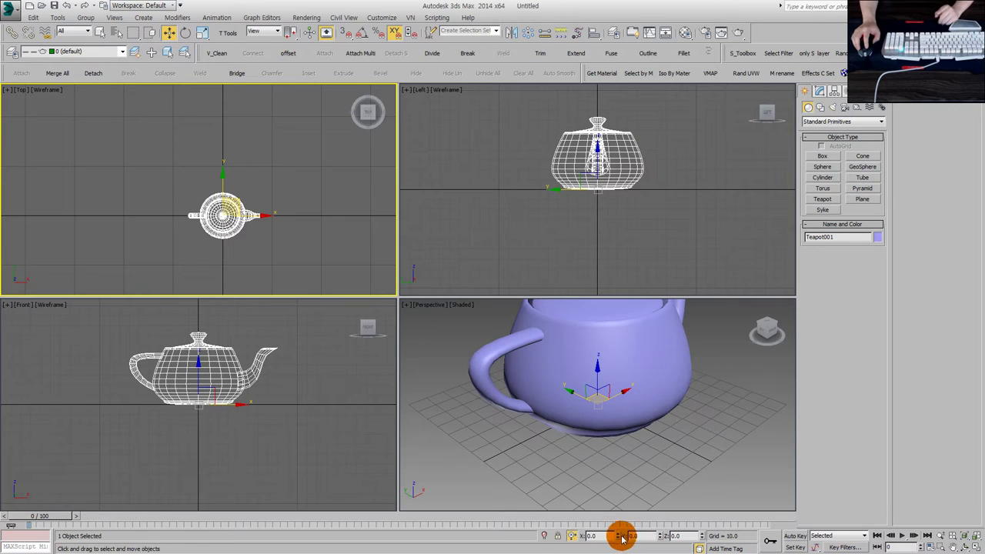
{"action": "type", "text": "10"}
{"action": "key", "text": "Return"}
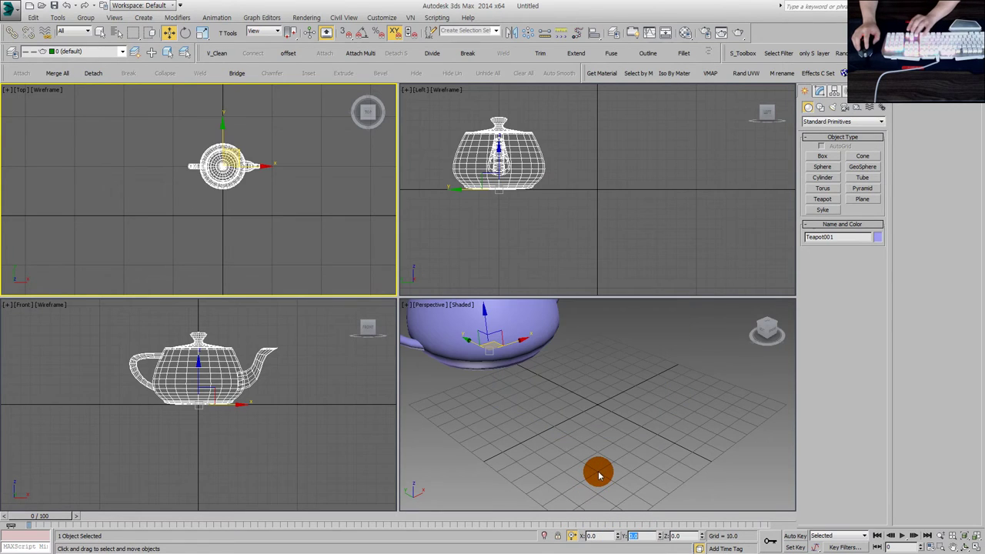
{"action": "left_click", "coordinate": [623, 462]}
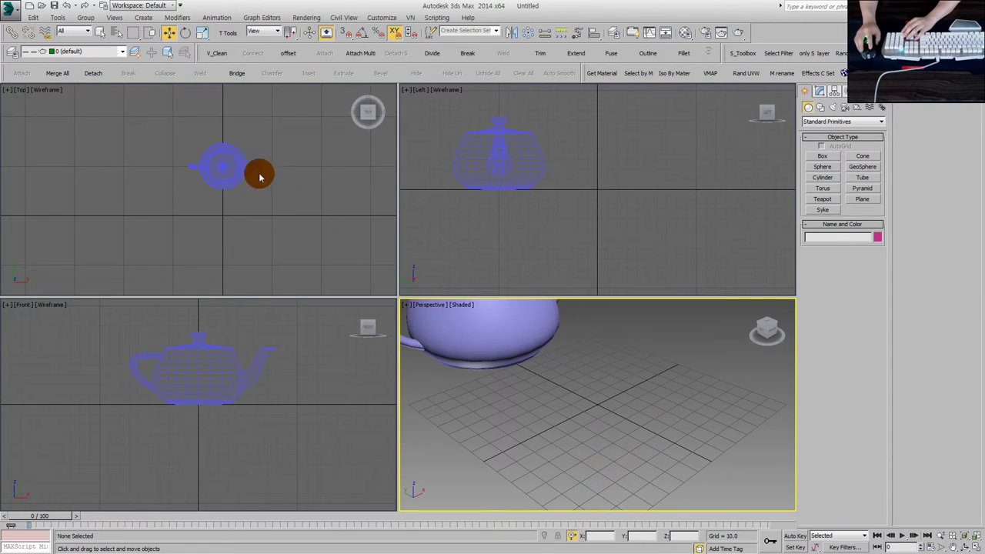
- Offset the teapot 100 units along Y, then reset its absolute Y position to 0
{"action": "left_click", "coordinate": [277, 190]}
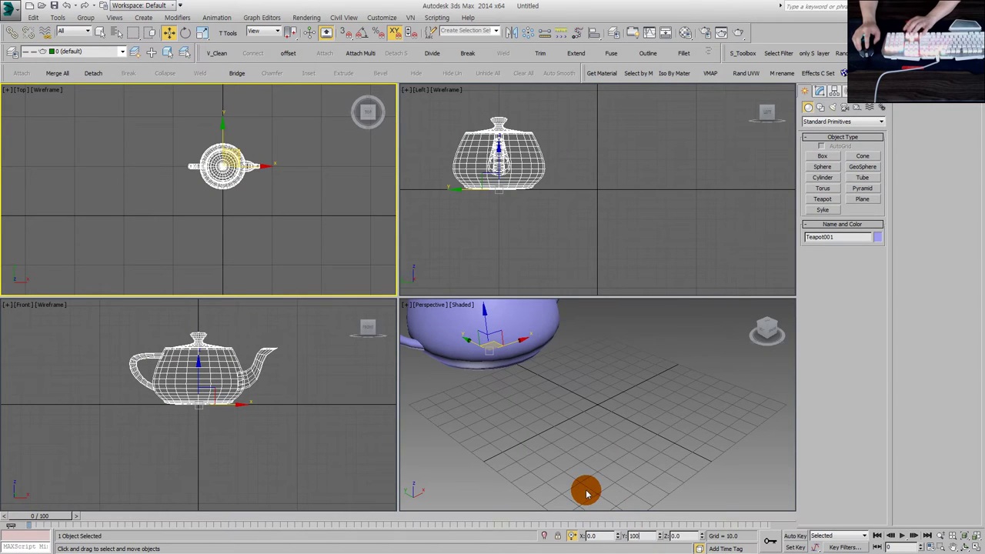
{"action": "key", "text": "Return"}
{"action": "scroll", "coordinate": [577, 477], "scroll_direction": "down", "scroll_amount": 5}
{"action": "left_click", "coordinate": [369, 264]}
{"action": "left_click", "coordinate": [242, 145]}
{"action": "left_click", "coordinate": [573, 536]}
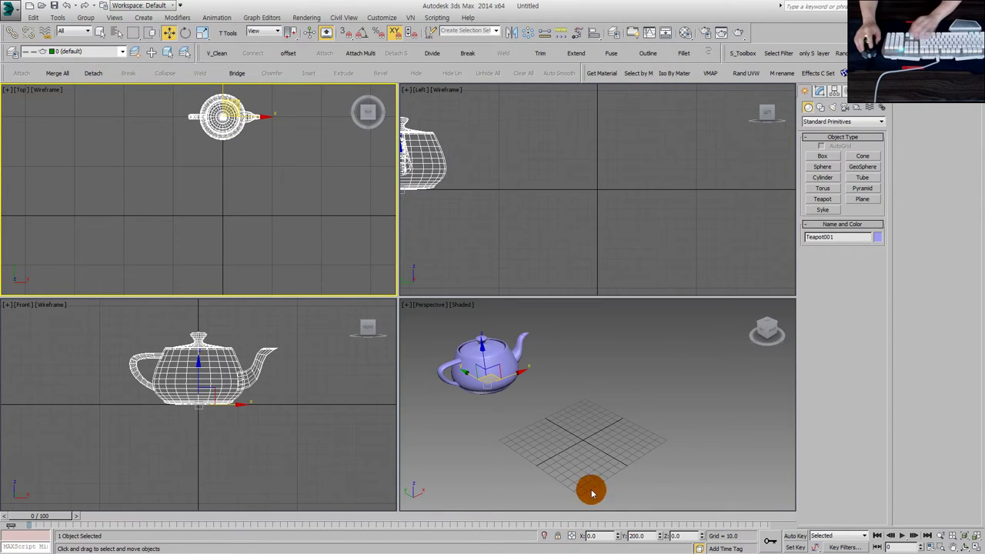
{"action": "right_click", "coordinate": [655, 536]}
{"action": "left_click", "coordinate": [284, 195]}
{"action": "left_click", "coordinate": [223, 212]}
- Maximize the Perspective view with Alt+W and orbit so the spout faces forward
{"action": "left_click", "coordinate": [531, 393]}
{"action": "key", "text": "alt+w"}
{"action": "mouse_move", "coordinate": [492, 399]}
{"action": "middle_mouse_down", "text": "alt"}
{"action": "mouse_move", "coordinate": [395, 403]}
{"action": "mouse_move", "coordinate": [422, 409]}
{"action": "mouse_move", "coordinate": [387, 418]}
{"action": "mouse_move", "coordinate": [418, 347]}
{"action": "middle_mouse_up", "text": "alt"}
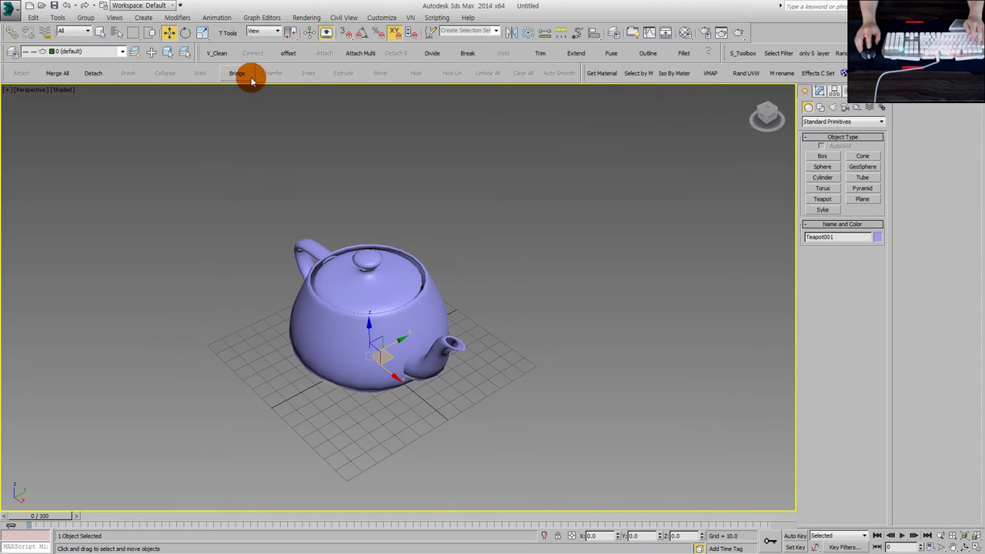
{"action": "left_click", "coordinate": [276, 32]}
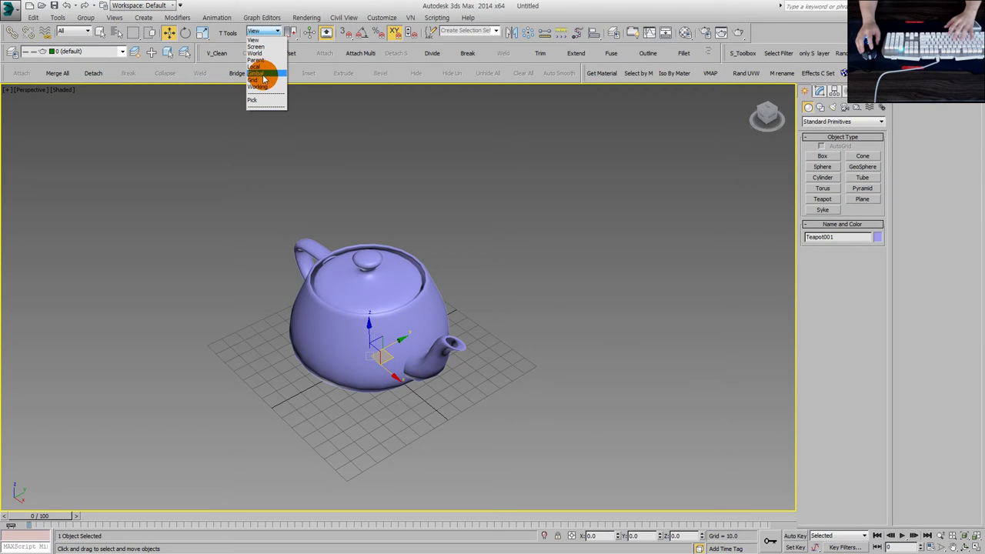
- Select the teapot, set the reference coordinate system to World, and zoom all views to fit it
{"action": "left_click", "coordinate": [263, 39]}
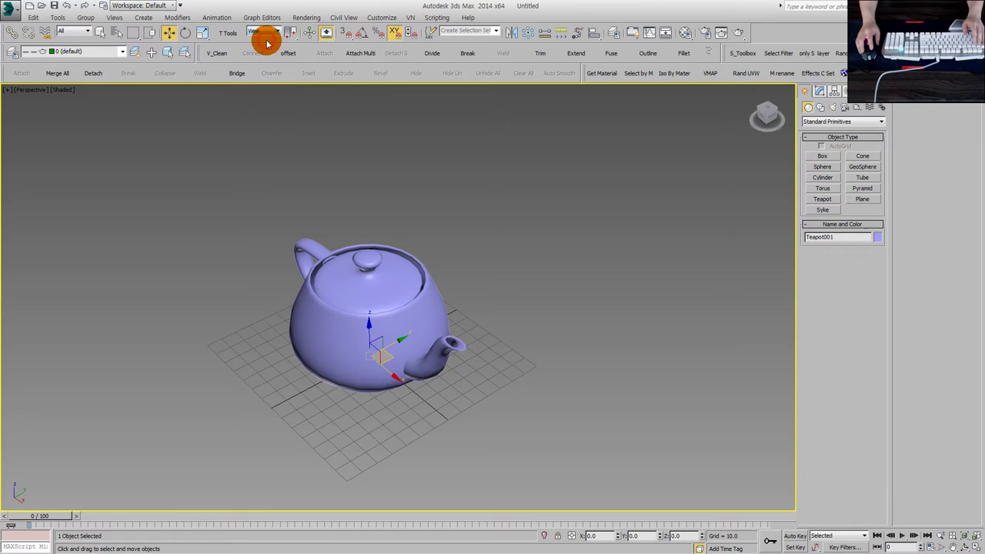
{"action": "left_click", "coordinate": [311, 135]}
{"action": "left_click", "coordinate": [359, 276]}
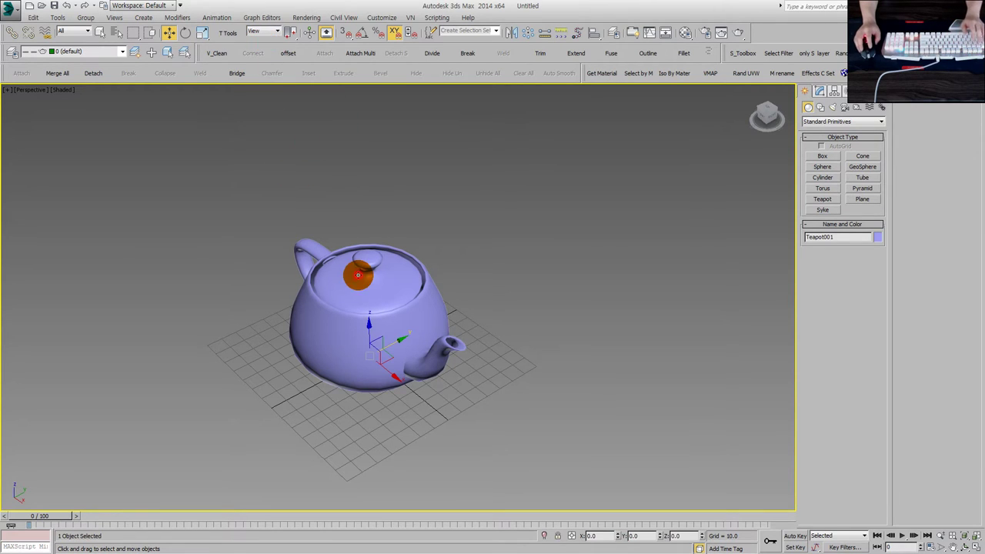
{"action": "left_click", "coordinate": [266, 30]}
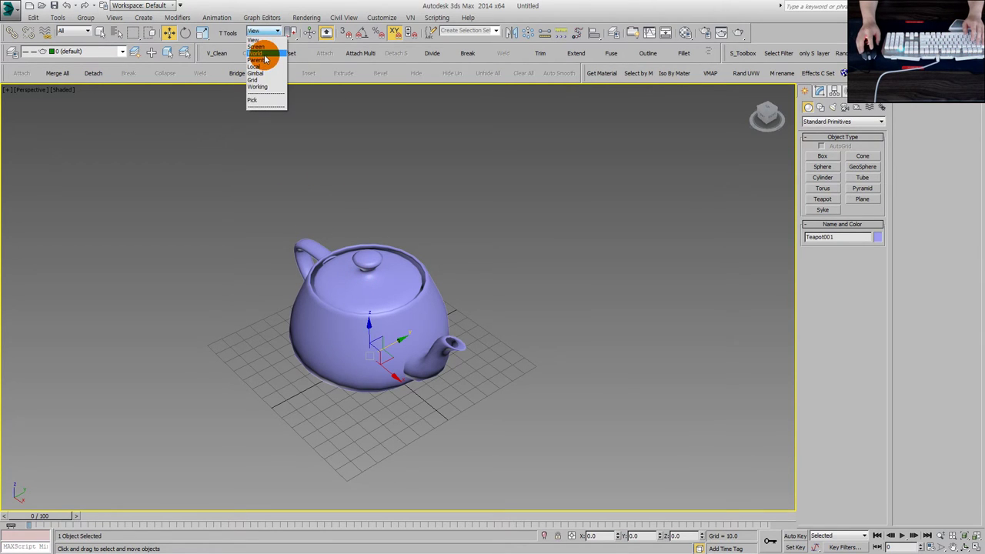
{"action": "left_click", "coordinate": [264, 53]}
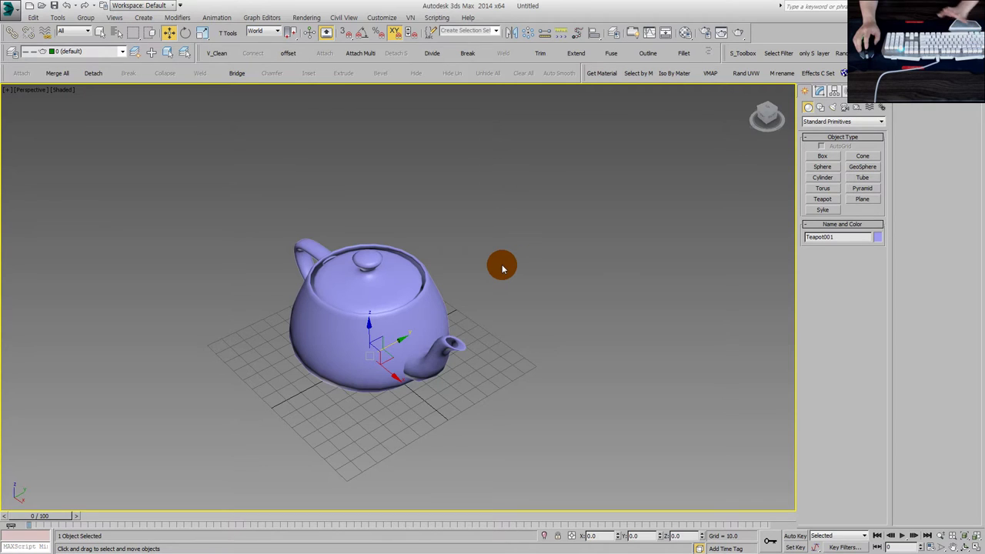
{"action": "left_click", "coordinate": [264, 31]}
{"action": "left_click", "coordinate": [271, 54]}
{"action": "left_click", "coordinate": [341, 213]}
{"action": "key", "text": "ctrl+shift+z"}
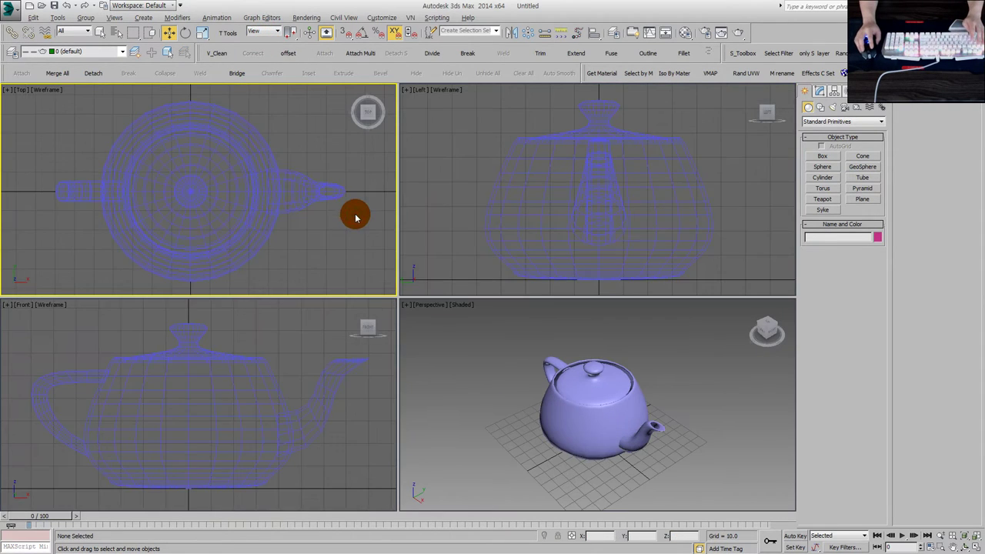
- Switch the Left, Top and Front views to Realistic shading with F3
{"action": "left_click", "coordinate": [261, 189]}
{"action": "left_click", "coordinate": [448, 174]}
{"action": "key", "text": "F3"}
{"action": "left_click", "coordinate": [323, 172]}
{"action": "key", "text": "F3"}
{"action": "left_click", "coordinate": [323, 347]}
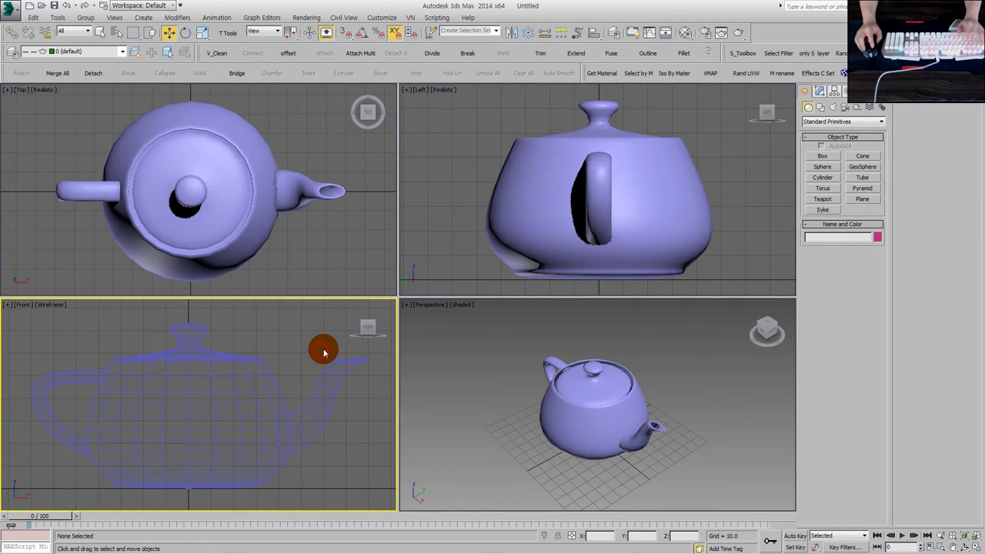
{"action": "key", "text": "F3"}
{"action": "left_click", "coordinate": [336, 237]}
{"action": "left_click", "coordinate": [462, 212]}
- Select the teapot and pan the Top and Left views to reposition it in frame
{"action": "scroll", "coordinate": [454, 243], "scroll_direction": "down", "scroll_amount": 2}
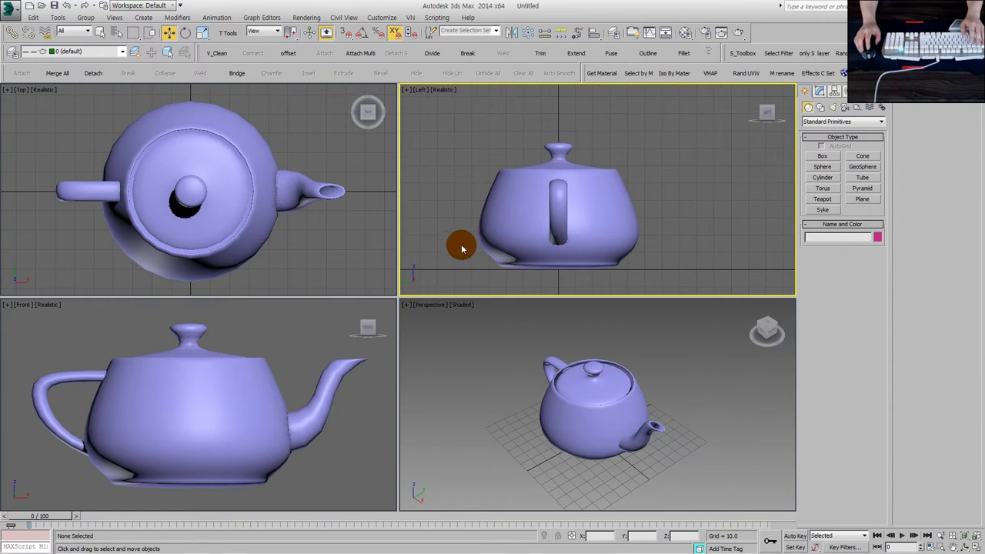
{"action": "left_click", "coordinate": [525, 225]}
{"action": "scroll", "coordinate": [645, 272], "scroll_direction": "down", "scroll_amount": 2}
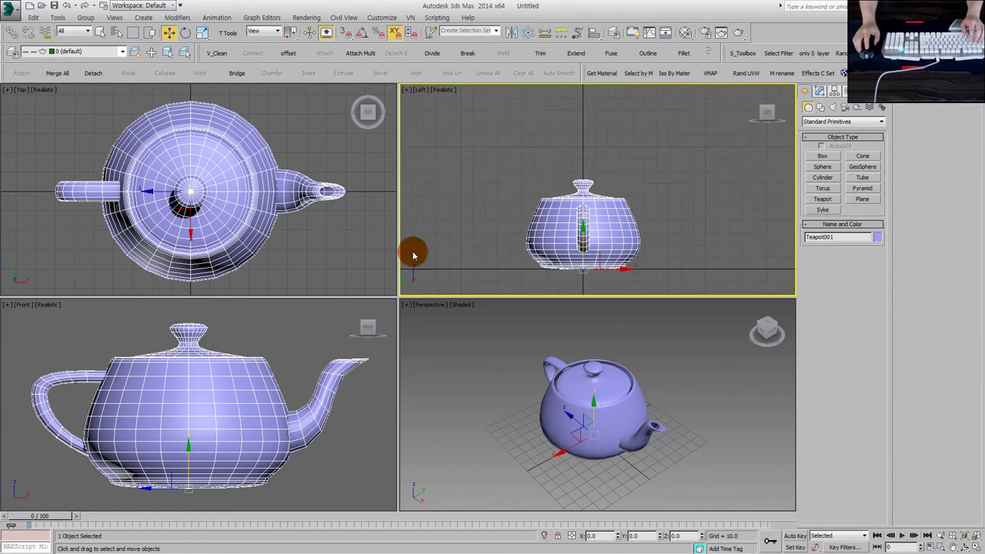
{"action": "left_click", "coordinate": [226, 223]}
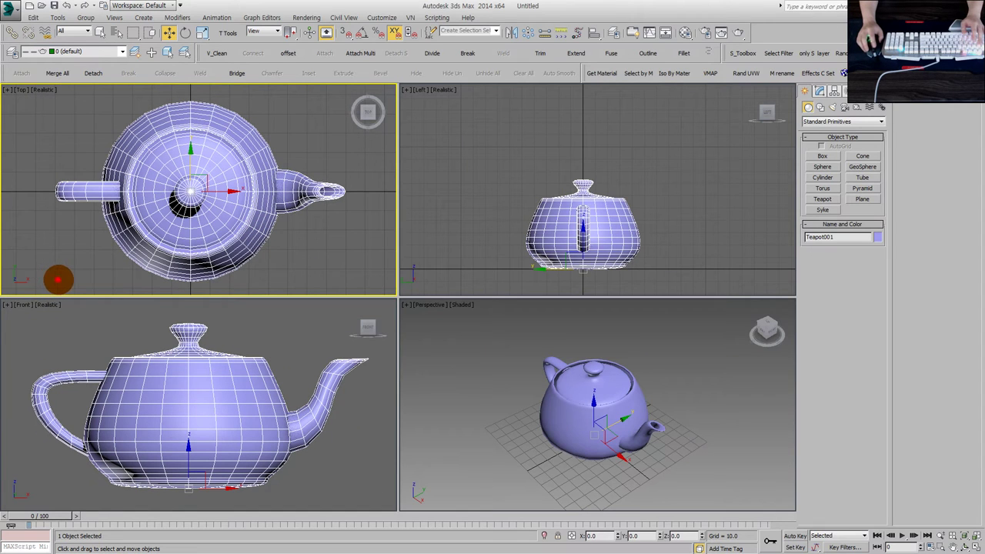
{"action": "left_click_drag", "start_coordinate": [50, 285], "coordinate": [90, 283]}
{"action": "left_click_drag", "start_coordinate": [27, 266], "coordinate": [64, 270]}
{"action": "mouse_move", "coordinate": [231, 206]}
{"action": "left_mouse_down"}
{"action": "mouse_move", "coordinate": [225, 187]}
{"action": "mouse_move", "coordinate": [177, 143]}
{"action": "left_mouse_up"}
{"action": "key", "text": "Escape"}
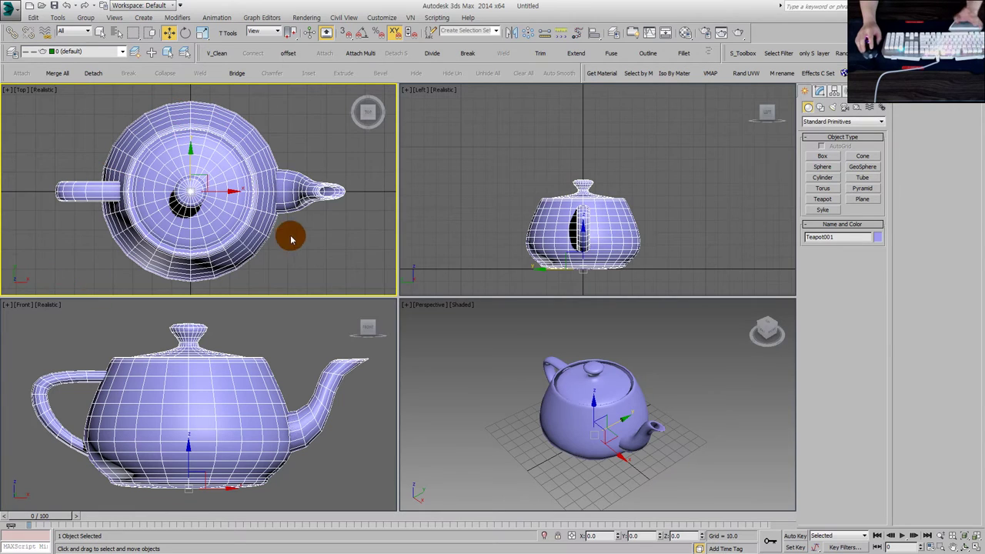
{"action": "right_click", "coordinate": [500, 192]}
{"action": "left_click", "coordinate": [501, 193]}
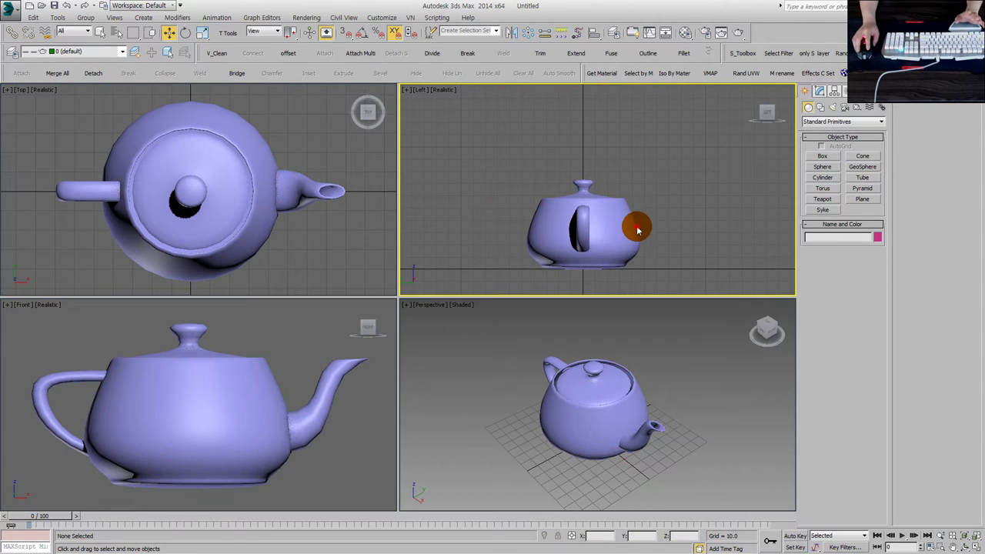
{"action": "left_click", "coordinate": [639, 228]}
{"action": "scroll", "coordinate": [600, 259], "scroll_direction": "down", "scroll_amount": 3}
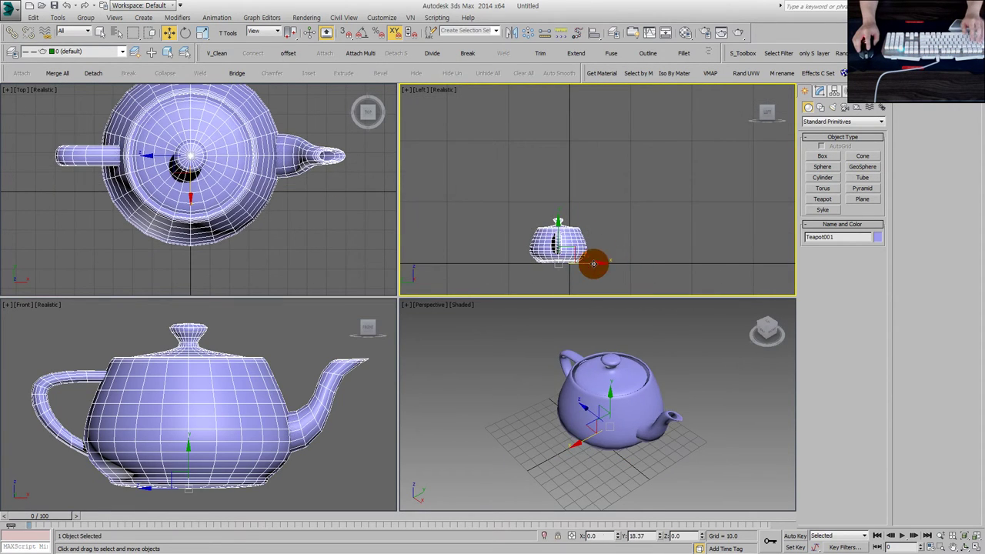
{"action": "middle_click_drag", "start_coordinate": [607, 254], "coordinate": [613, 232]}
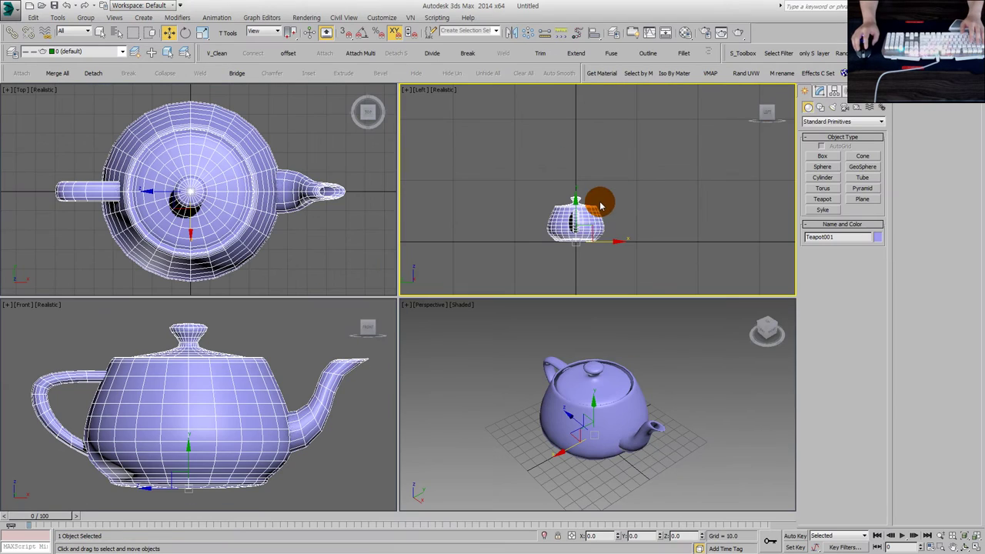
{"action": "middle_click_drag", "start_coordinate": [593, 202], "coordinate": [558, 208]}
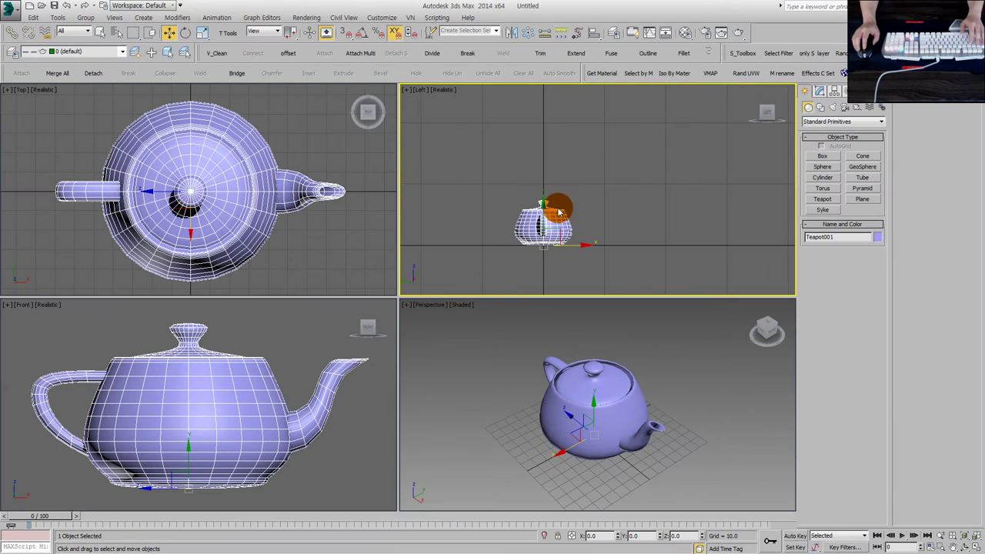
- Set reference coordinates to World and cancel a test move of the teapot
{"action": "left_click", "coordinate": [260, 31]}
{"action": "left_click", "coordinate": [262, 54]}
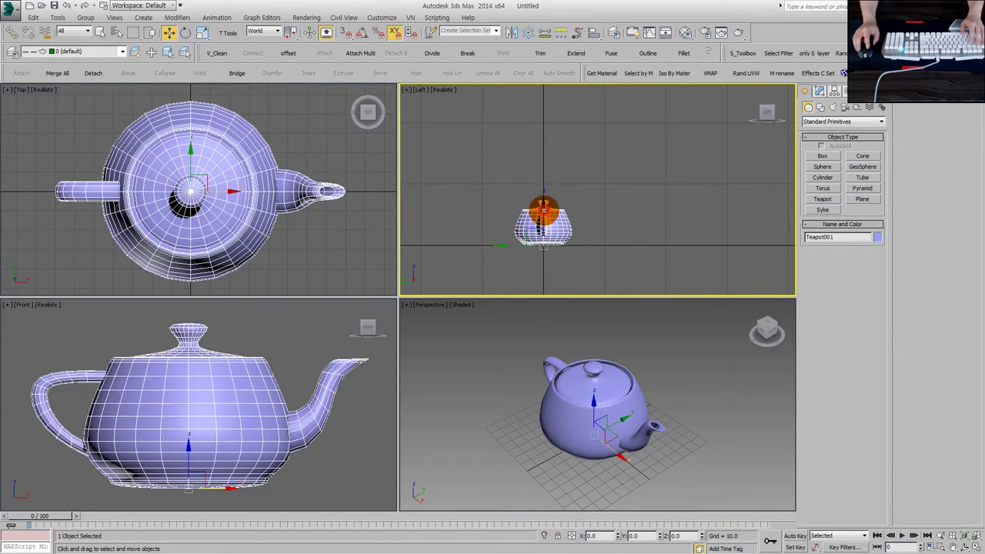
{"action": "right_click", "coordinate": [506, 244]}
{"action": "mouse_move", "coordinate": [543, 187]}
{"action": "left_mouse_down"}
{"action": "mouse_move", "coordinate": [506, 243]}
{"action": "mouse_move", "coordinate": [521, 246]}
{"action": "mouse_move", "coordinate": [470, 257]}
{"action": "left_mouse_up"}
{"action": "right_click", "coordinate": [470, 257]}
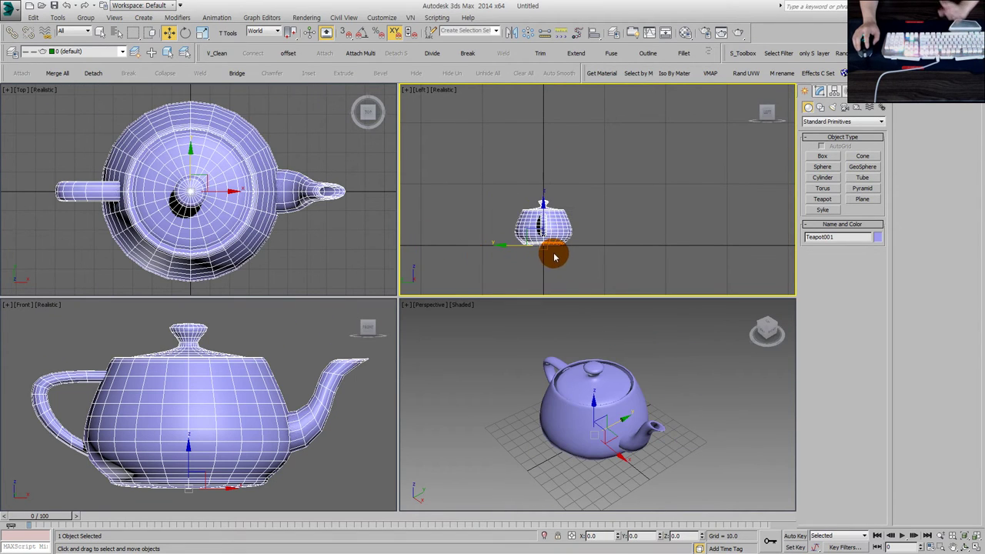
- Pan the Front view, reselect the teapot and toggle the grid with G
{"action": "scroll", "coordinate": [237, 362], "scroll_direction": "down", "scroll_amount": 5}
{"action": "middle_click_drag", "start_coordinate": [241, 372], "coordinate": [222, 418]}
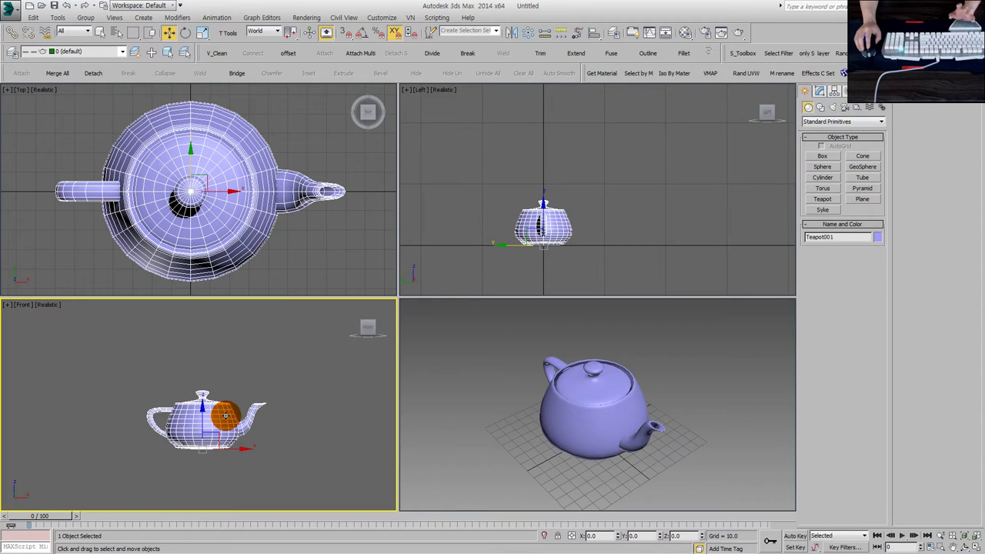
{"action": "left_click", "coordinate": [244, 455]}
{"action": "left_click", "coordinate": [231, 449]}
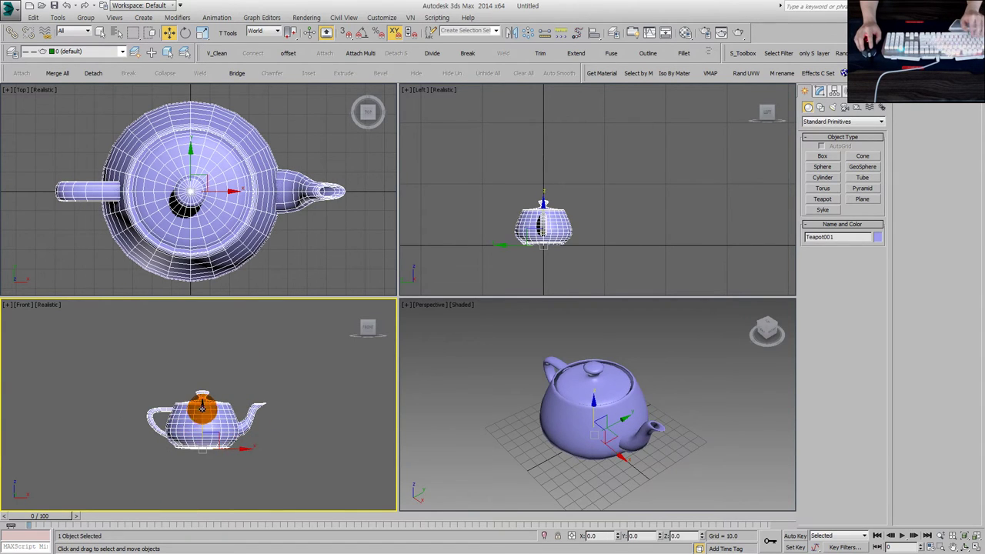
{"action": "key", "text": "g"}
{"action": "left_click", "coordinate": [267, 17]}
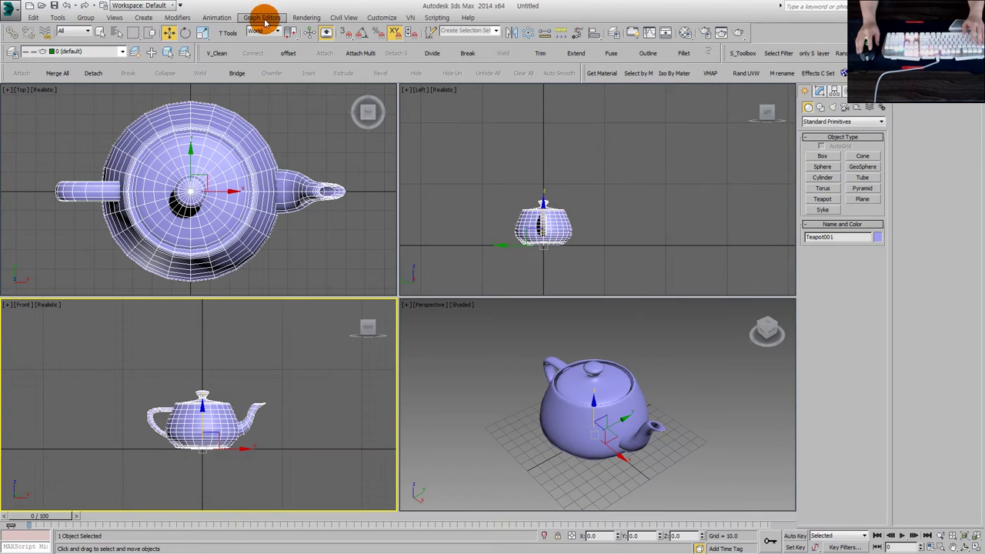
{"action": "left_click", "coordinate": [261, 31]}
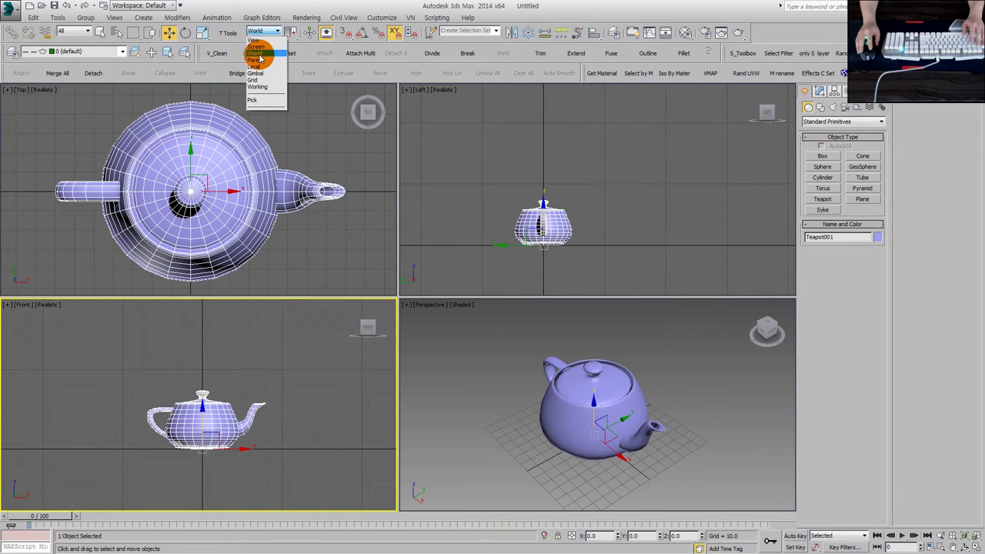
{"action": "left_click", "coordinate": [261, 55]}
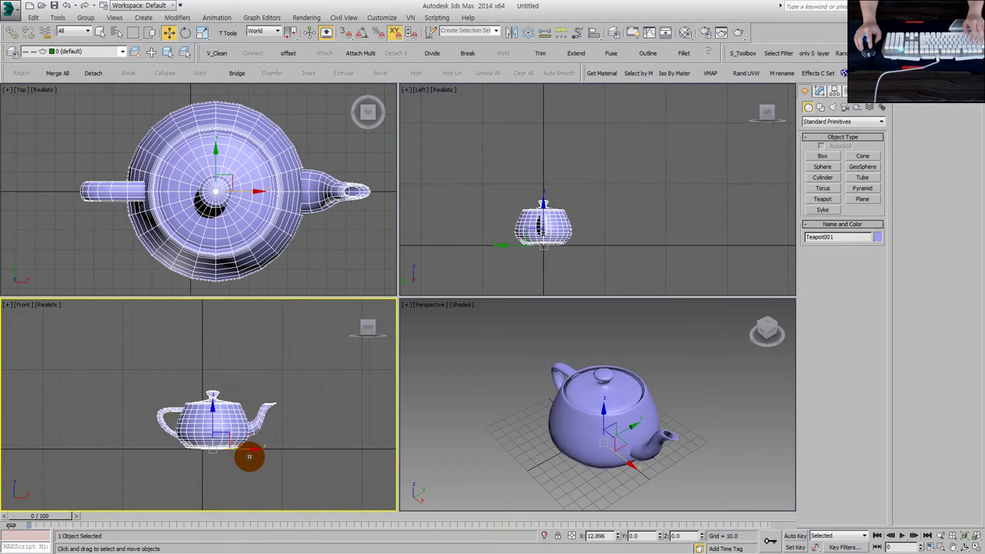
{"action": "mouse_move", "coordinate": [195, 411]}
{"action": "left_mouse_down"}
{"action": "mouse_move", "coordinate": [200, 397]}
{"action": "mouse_move", "coordinate": [201, 412]}
{"action": "left_mouse_up"}
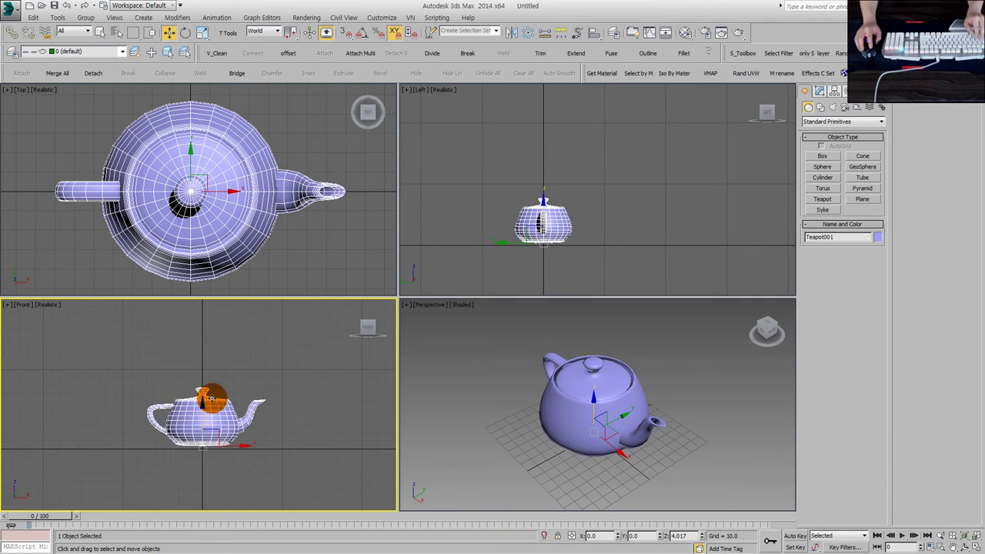
{"action": "scroll", "coordinate": [201, 422], "scroll_direction": "up", "scroll_amount": 2}
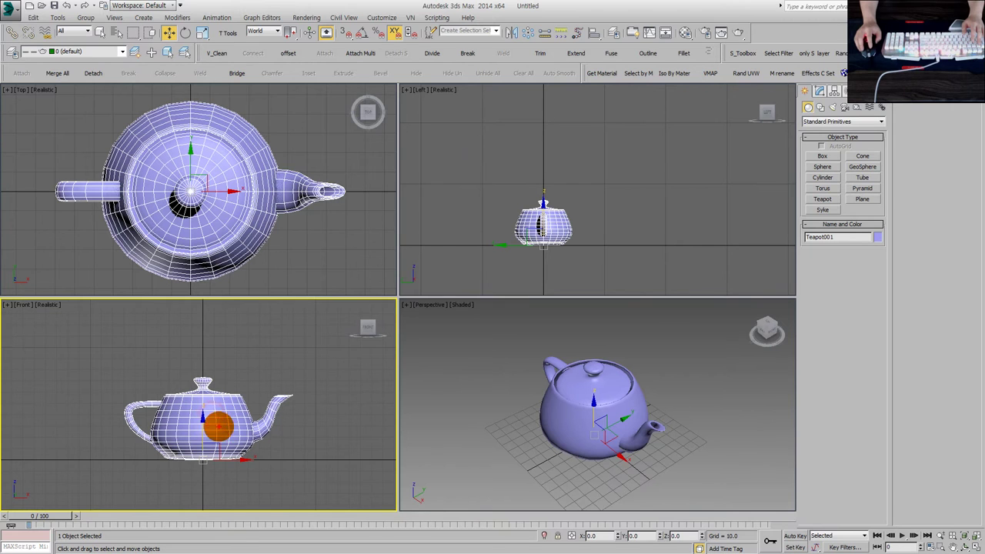
{"action": "left_click_drag", "start_coordinate": [202, 435], "coordinate": [207, 361]}
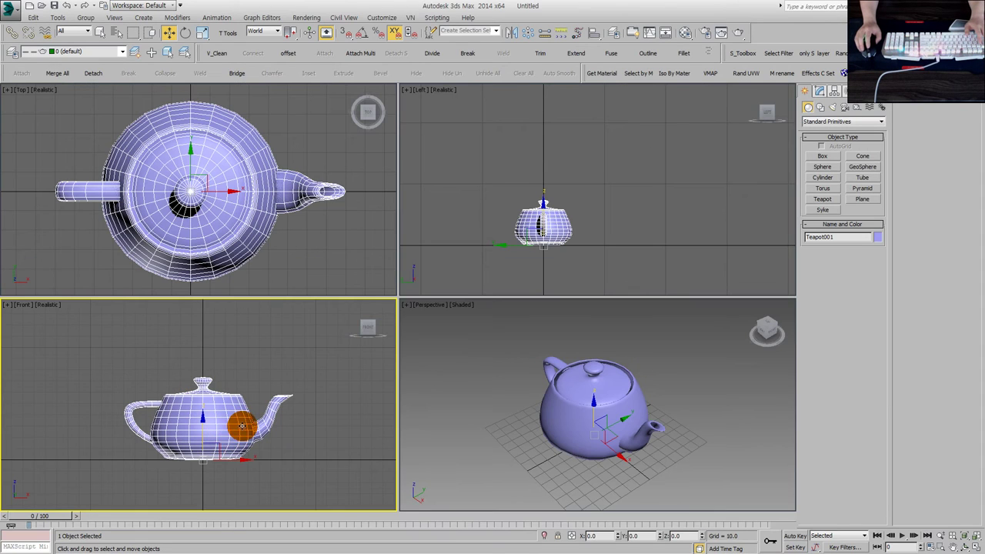
{"action": "scroll", "coordinate": [242, 425], "scroll_direction": "down", "scroll_amount": 5}
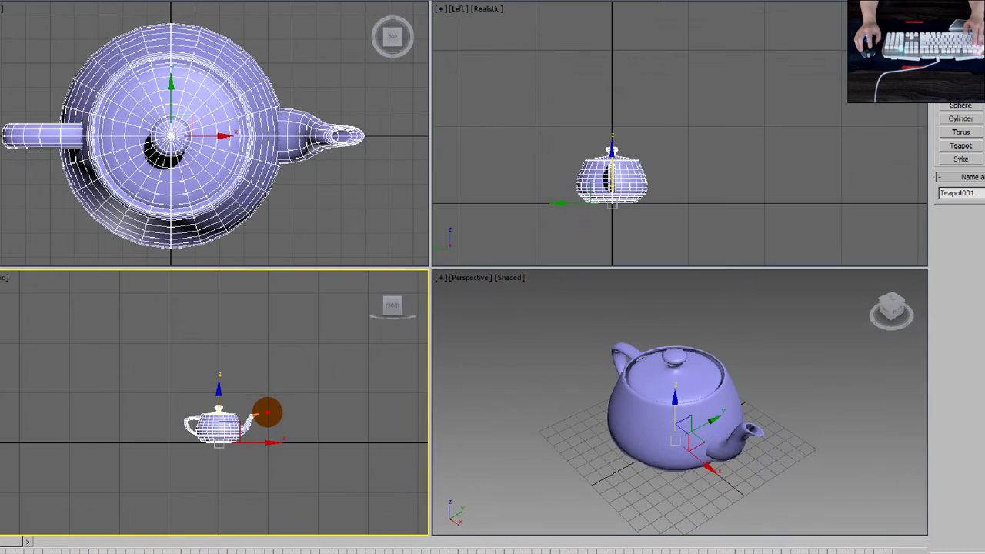
{"action": "mouse_move", "coordinate": [264, 409]}
{"action": "left_mouse_down"}
{"action": "mouse_move", "coordinate": [272, 367]}
{"action": "mouse_move", "coordinate": [260, 409]}
{"action": "left_mouse_up"}
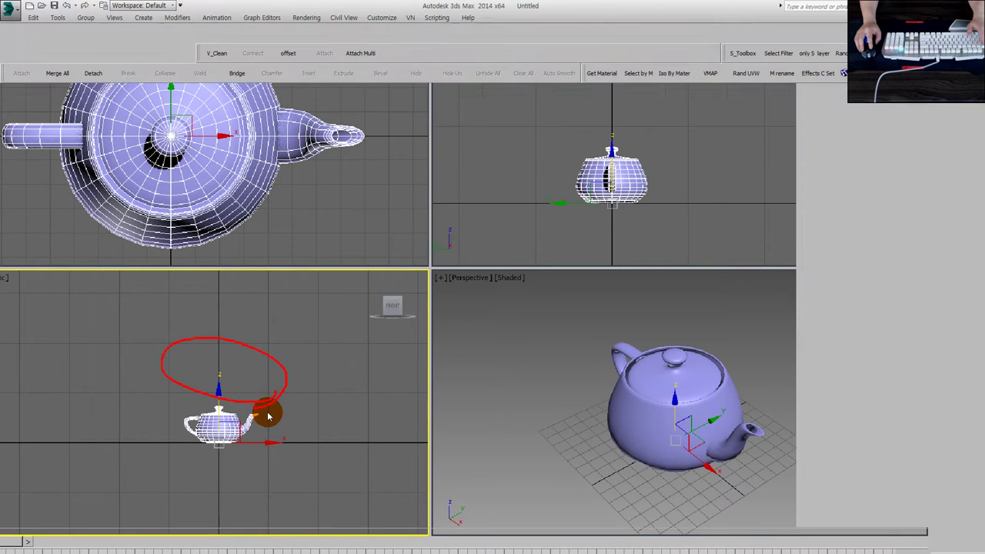
{"action": "left_click", "coordinate": [262, 31]}
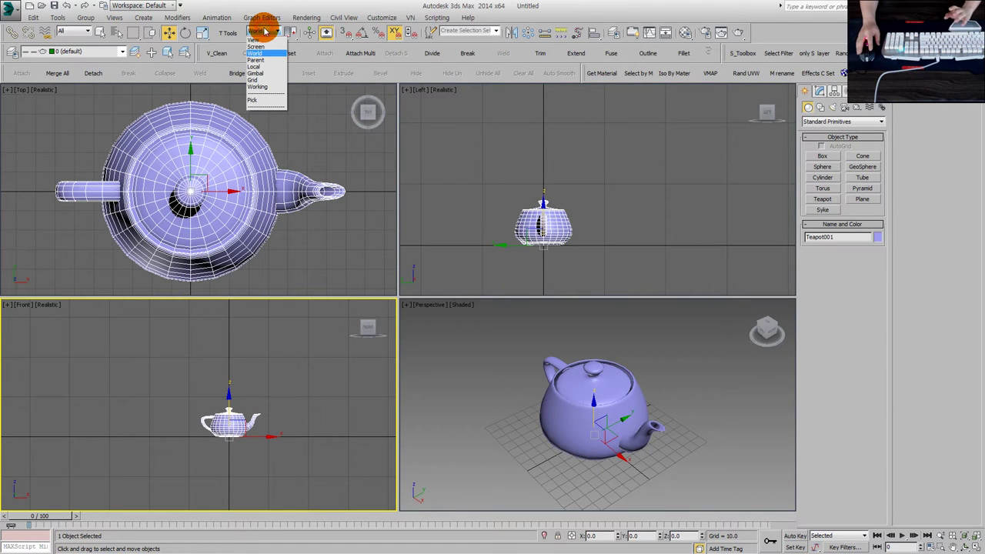
{"action": "left_click", "coordinate": [258, 40]}
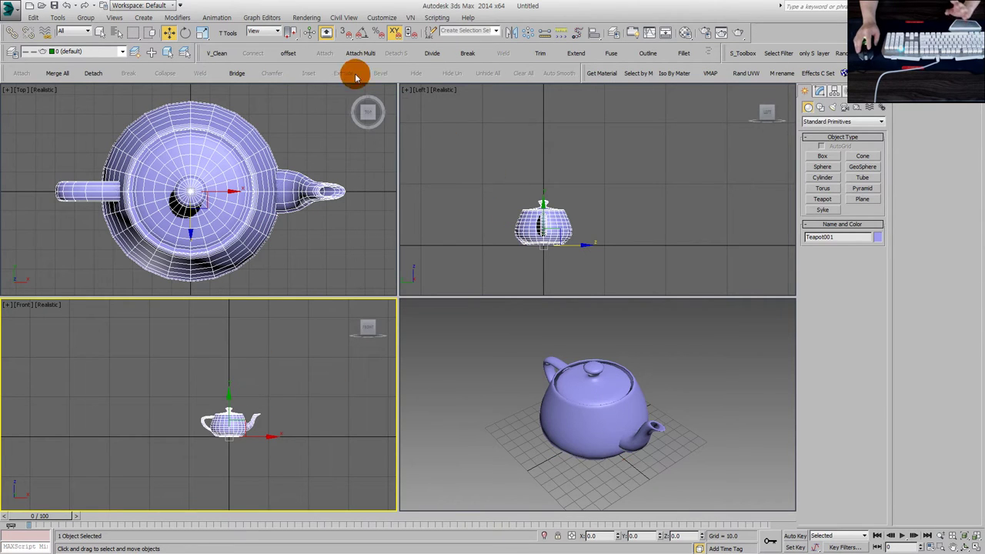
{"action": "scroll", "coordinate": [275, 402], "scroll_direction": "up", "scroll_amount": 3}
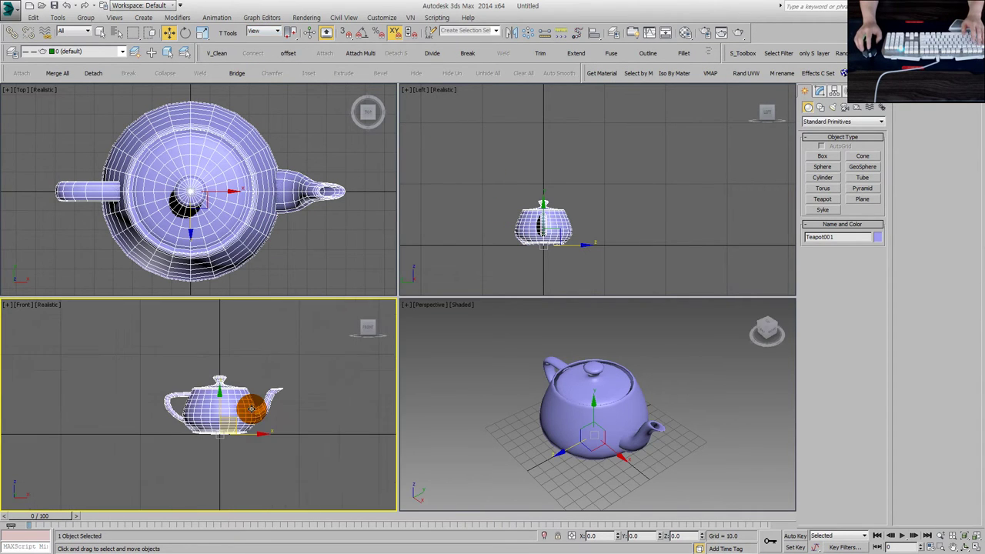
{"action": "left_click", "coordinate": [483, 221]}
{"action": "left_click", "coordinate": [543, 226]}
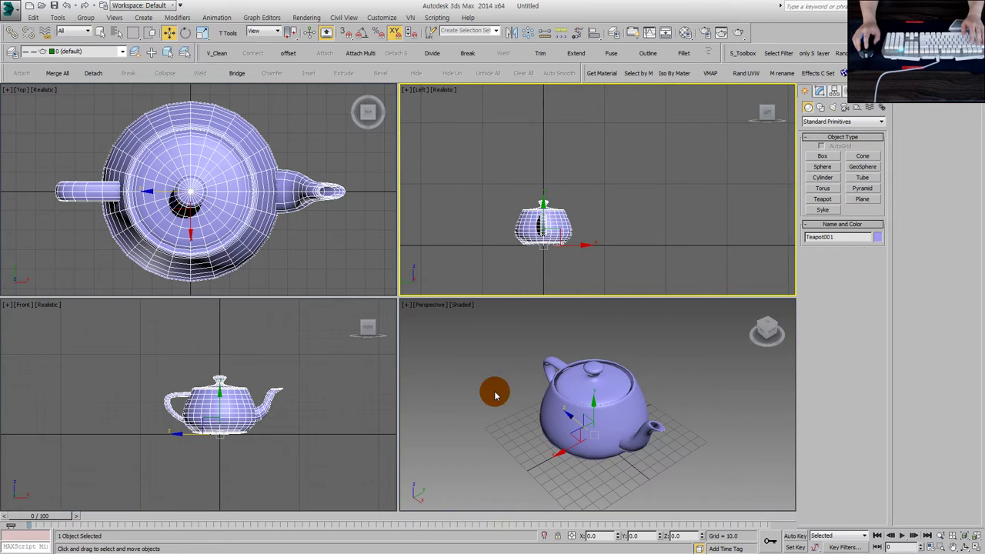
{"action": "scroll", "coordinate": [515, 273], "scroll_direction": "up", "scroll_amount": 1}
{"action": "left_click", "coordinate": [262, 221]}
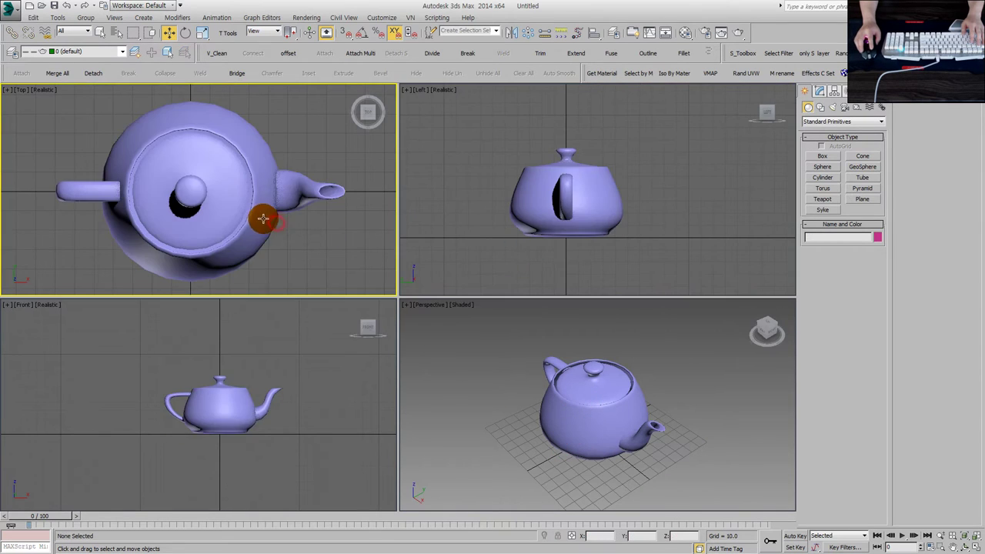
{"action": "left_click", "coordinate": [236, 396]}
{"action": "left_click", "coordinate": [231, 221]}
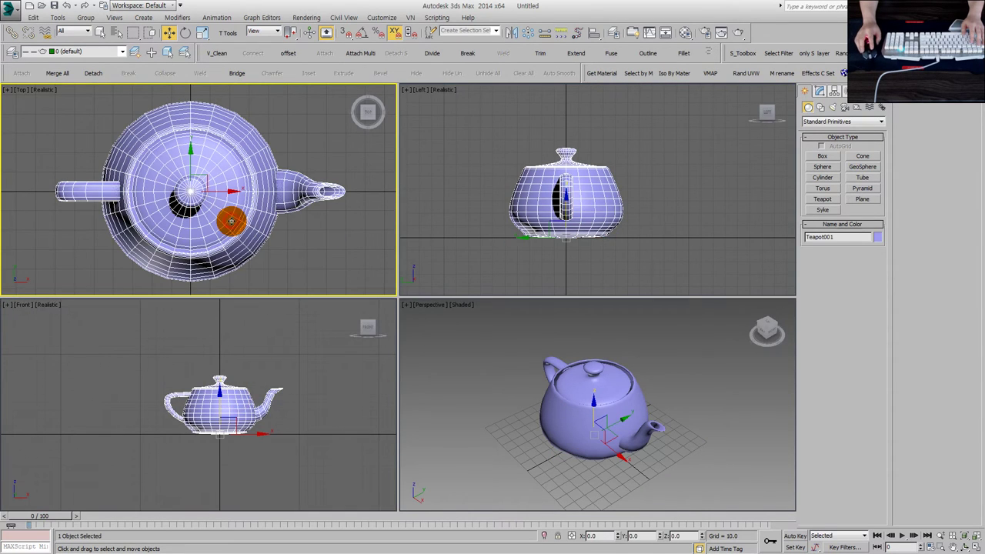
{"action": "left_click", "coordinate": [637, 187]}
{"action": "left_click", "coordinate": [236, 152]}
{"action": "left_click", "coordinate": [591, 191]}
{"action": "left_click", "coordinate": [470, 421]}
{"action": "left_click", "coordinate": [567, 420]}
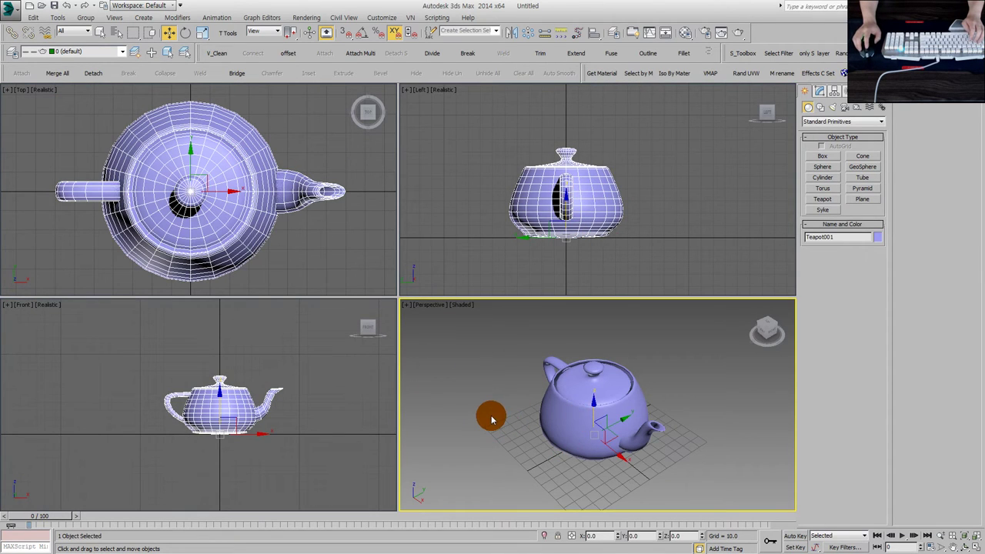
{"action": "scroll", "coordinate": [492, 419], "scroll_direction": "down", "scroll_amount": 4}
{"action": "scroll", "coordinate": [485, 416], "scroll_direction": "down", "scroll_amount": 1}
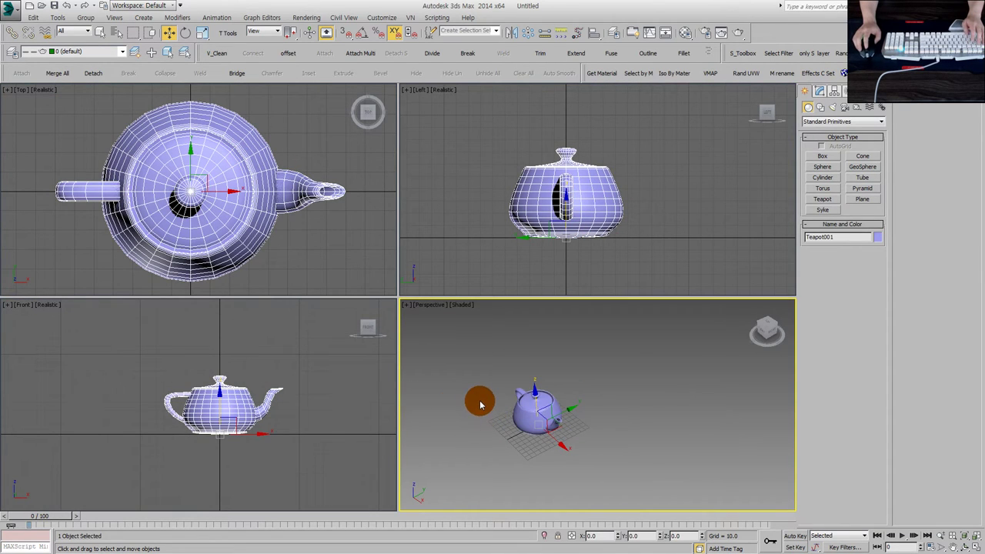
{"action": "left_click", "coordinate": [318, 375]}
{"action": "left_click", "coordinate": [277, 204]}
{"action": "left_click", "coordinate": [520, 187]}
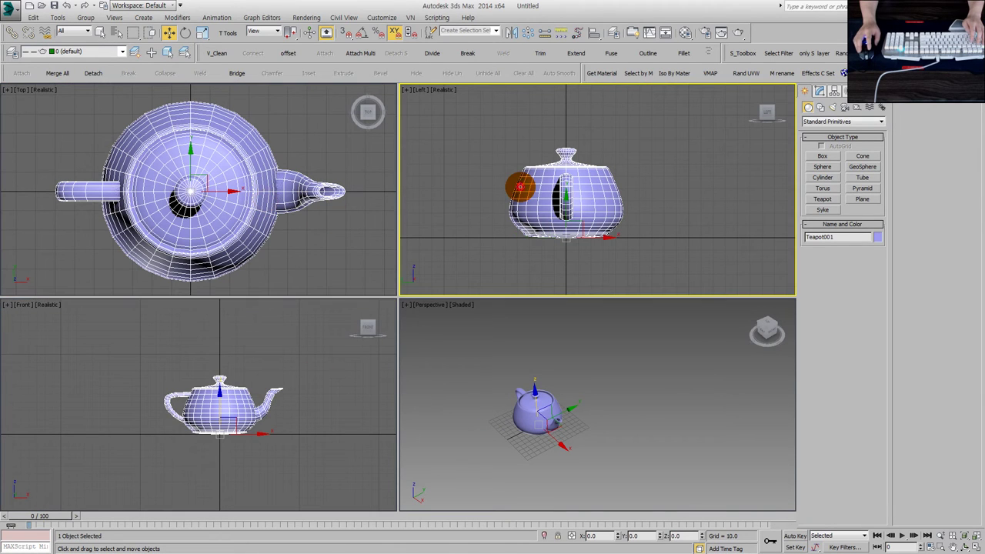
{"action": "left_click", "coordinate": [350, 227]}
{"action": "scroll", "coordinate": [308, 255], "scroll_direction": "down", "scroll_amount": 5}
{"action": "scroll", "coordinate": [323, 254], "scroll_direction": "down", "scroll_amount": 3}
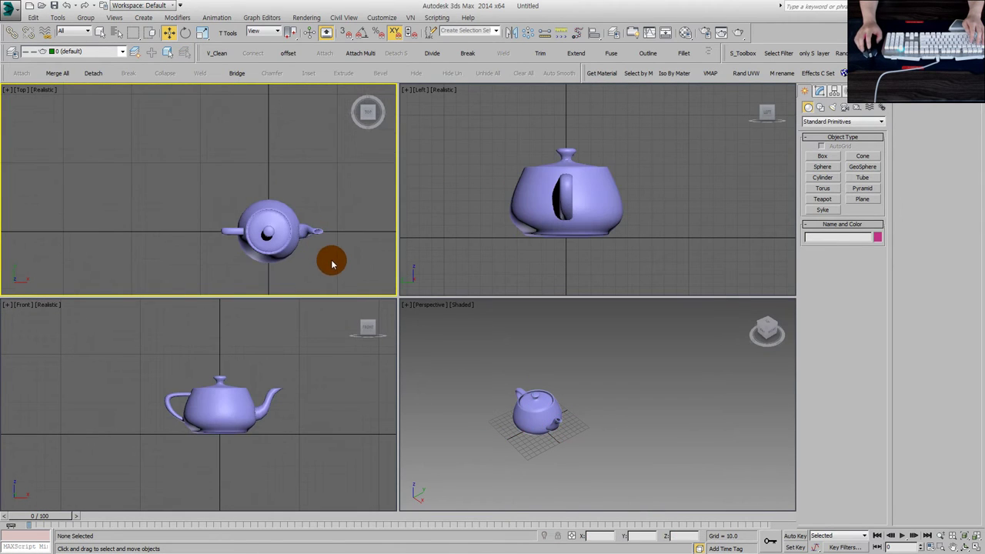
{"action": "middle_click_drag", "start_coordinate": [306, 255], "coordinate": [294, 235]}
{"action": "left_click", "coordinate": [270, 31]}
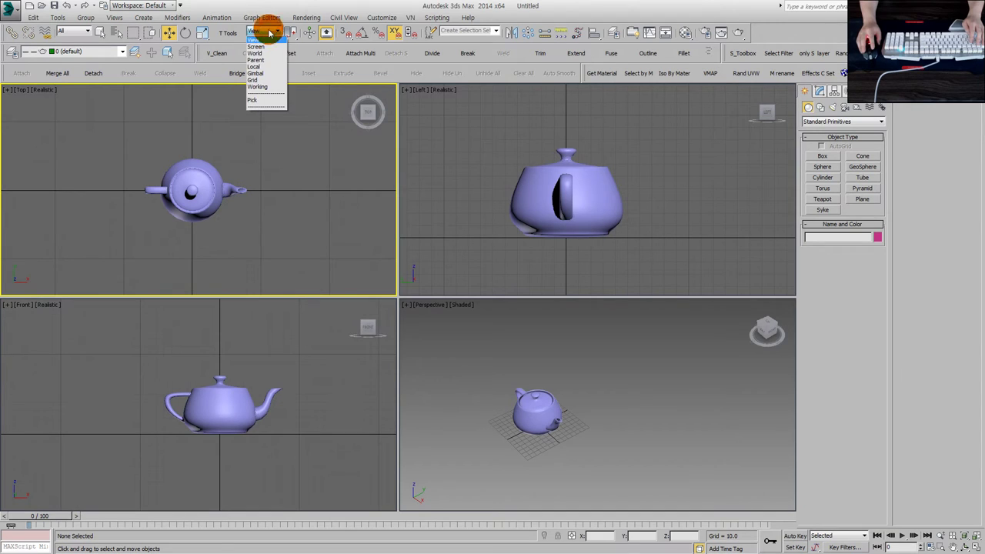
{"action": "left_click", "coordinate": [293, 187]}
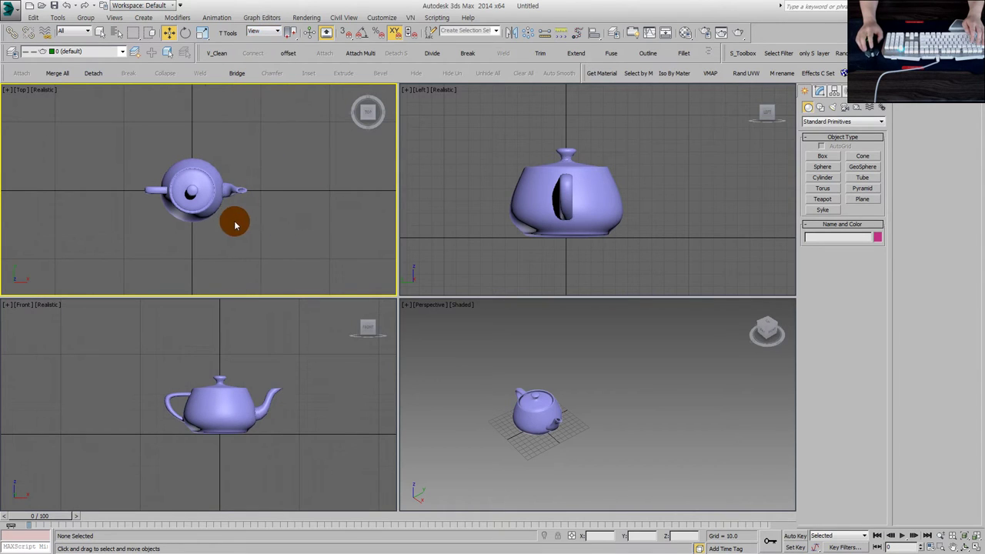
{"action": "middle_click_drag", "start_coordinate": [229, 225], "coordinate": [261, 213]}
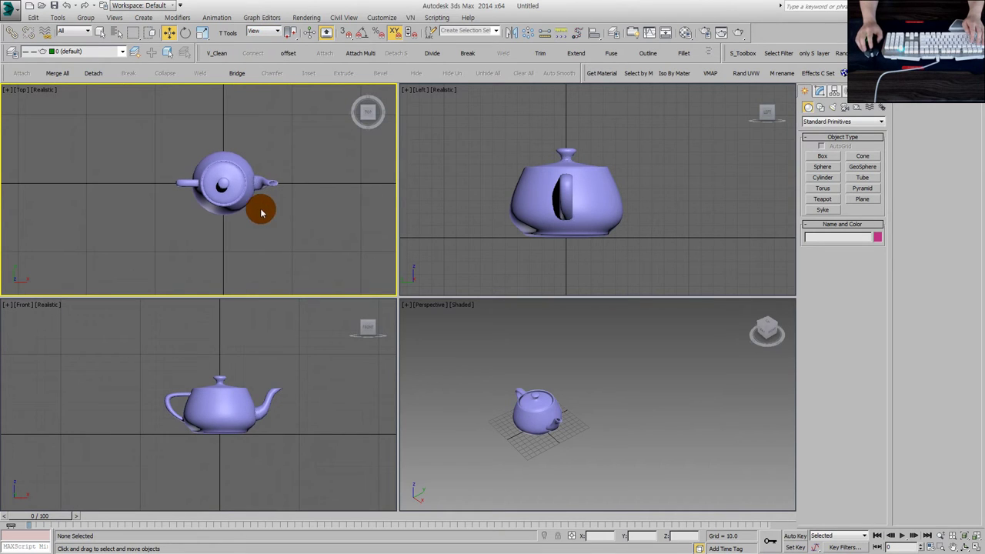
- Create a thin flat box under the teapot in the Top view
{"action": "left_click", "coordinate": [822, 162]}
{"action": "middle_click_drag", "start_coordinate": [252, 212], "coordinate": [268, 225]}
{"action": "left_click_drag", "start_coordinate": [168, 168], "coordinate": [336, 274]}
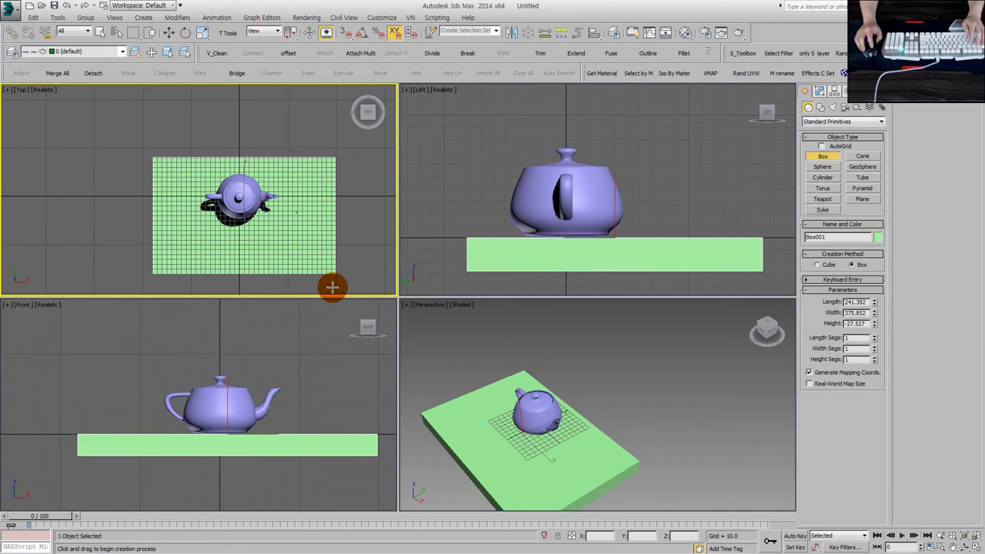
{"action": "left_click", "coordinate": [330, 286]}
{"action": "right_click", "coordinate": [287, 411]}
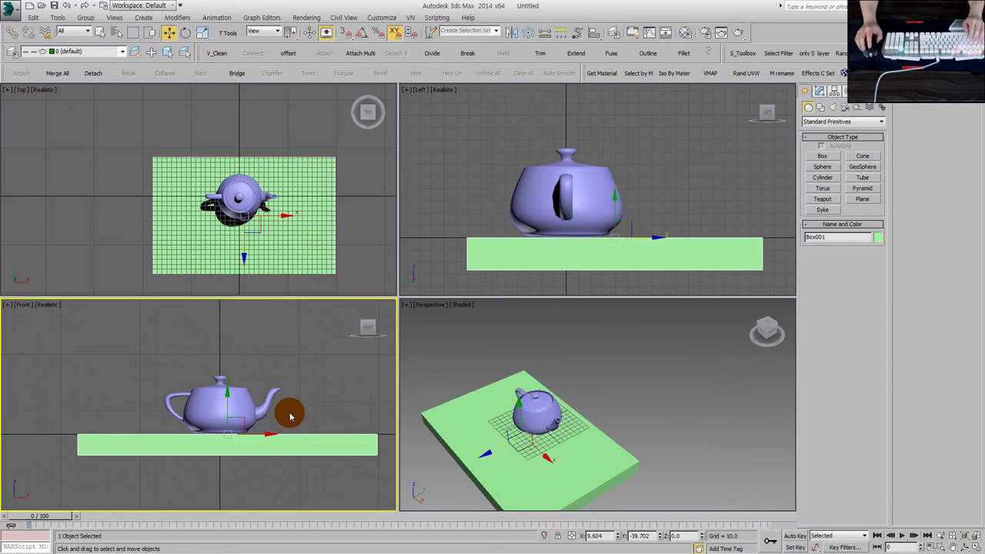
{"action": "middle_click_drag", "start_coordinate": [288, 411], "coordinate": [224, 380]}
- Slide the teapot to the right along the box in the maximized Front view
{"action": "key", "text": "alt+w"}
{"action": "left_click", "coordinate": [339, 304]}
{"action": "scroll", "coordinate": [340, 304], "scroll_direction": "down", "scroll_amount": 3}
{"action": "middle_click_drag", "start_coordinate": [339, 330], "coordinate": [346, 360]}
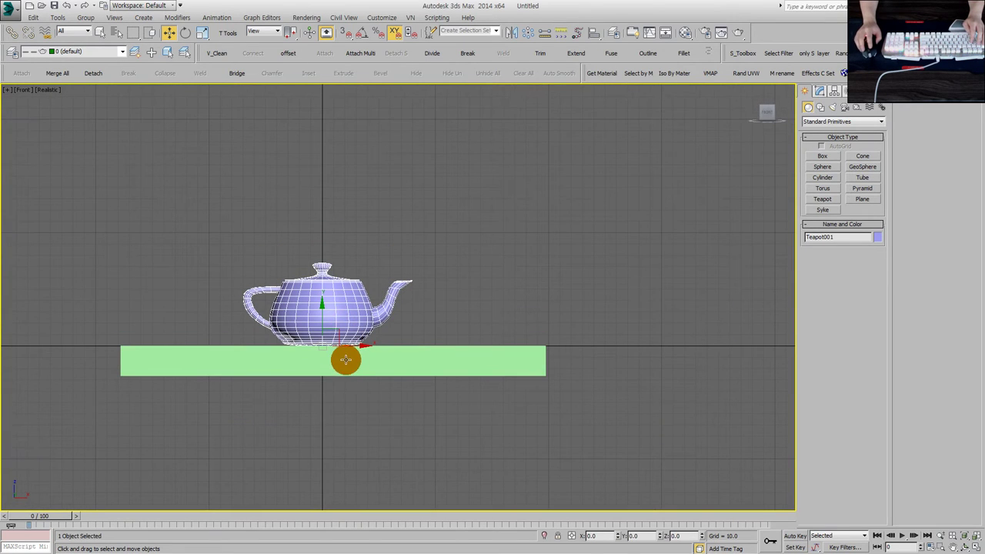
{"action": "left_click_drag", "start_coordinate": [346, 350], "coordinate": [485, 351]}
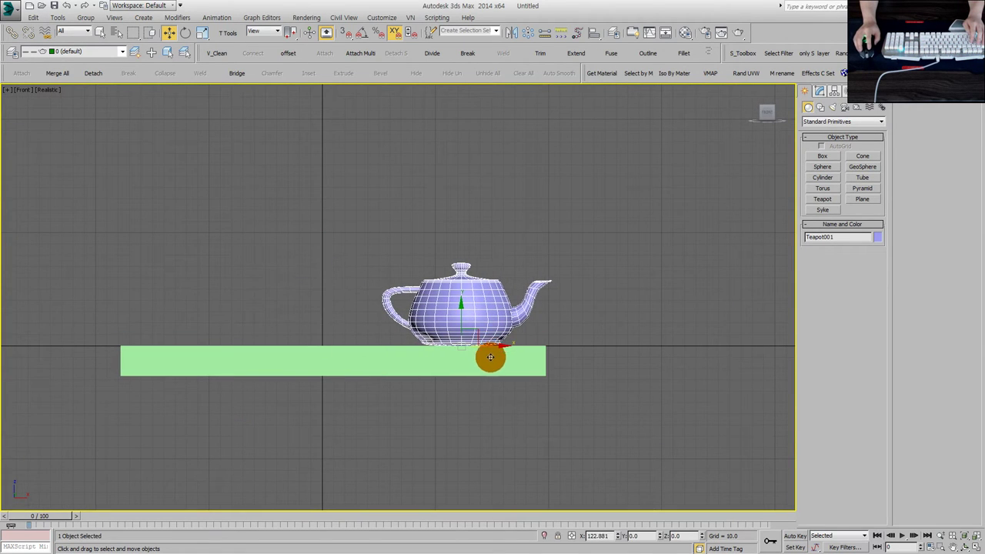
{"action": "left_click", "coordinate": [601, 426]}
- Select the teapot and box together and rotate them toward a 25° tilt
{"action": "left_click", "coordinate": [431, 271]}
{"action": "middle_click_drag", "start_coordinate": [431, 271], "coordinate": [406, 256]}
{"action": "left_click", "coordinate": [359, 254]}
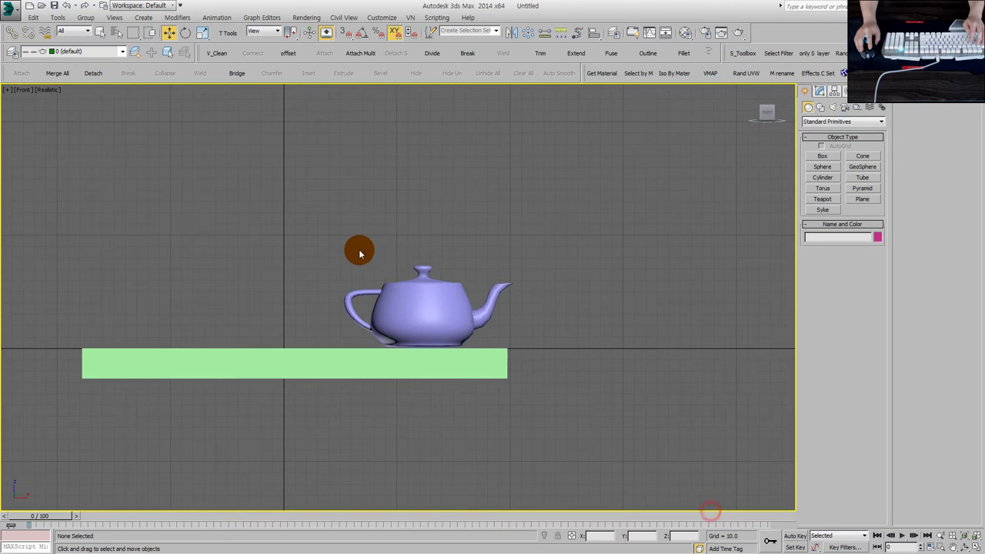
{"action": "key", "text": "ctrl+a"}
{"action": "key", "text": "e"}
{"action": "mouse_move", "coordinate": [387, 363]}
{"action": "left_mouse_down"}
{"action": "mouse_move", "coordinate": [397, 331]}
{"action": "mouse_move", "coordinate": [406, 365]}
{"action": "left_mouse_up"}
- Finish tilting the teapot and box with Angle Snap on, then deselect them
{"action": "key", "text": "a"}
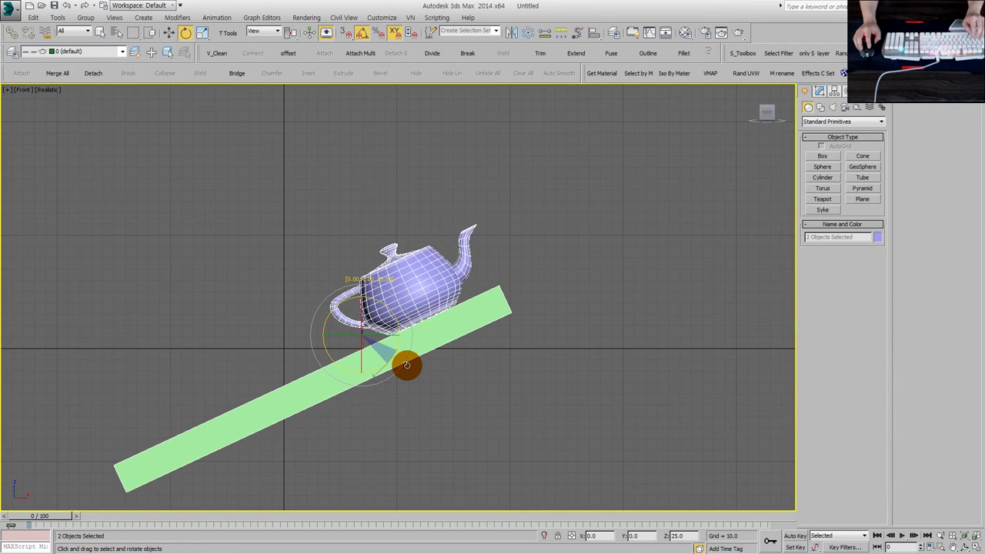
{"action": "mouse_move", "coordinate": [407, 365]}
{"action": "left_mouse_down"}
{"action": "mouse_move", "coordinate": [400, 373]}
{"action": "mouse_move", "coordinate": [393, 352]}
{"action": "left_mouse_up"}
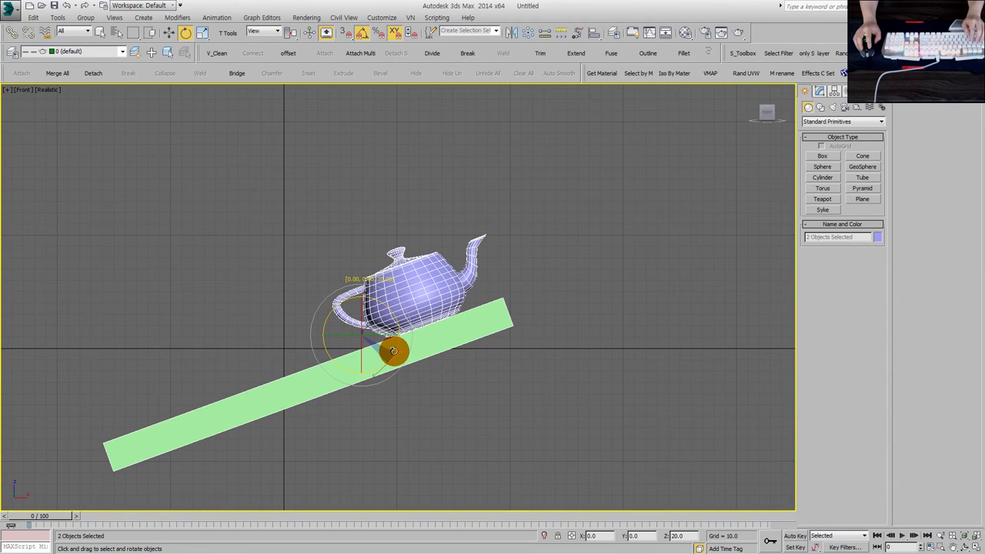
{"action": "left_click", "coordinate": [503, 385]}
{"action": "key", "text": "w"}
{"action": "key", "text": "alt+w"}
- Orbit the maximized Perspective view to inspect the tilted teapot and box
{"action": "left_click", "coordinate": [537, 411]}
{"action": "key", "text": "alt+w"}
{"action": "mouse_move", "coordinate": [537, 412]}
{"action": "middle_mouse_down", "text": "alt"}
{"action": "mouse_move", "coordinate": [571, 391]}
{"action": "mouse_move", "coordinate": [554, 361]}
{"action": "middle_mouse_up", "text": "alt"}
{"action": "left_click", "coordinate": [517, 254]}
{"action": "key", "text": "alt+w"}
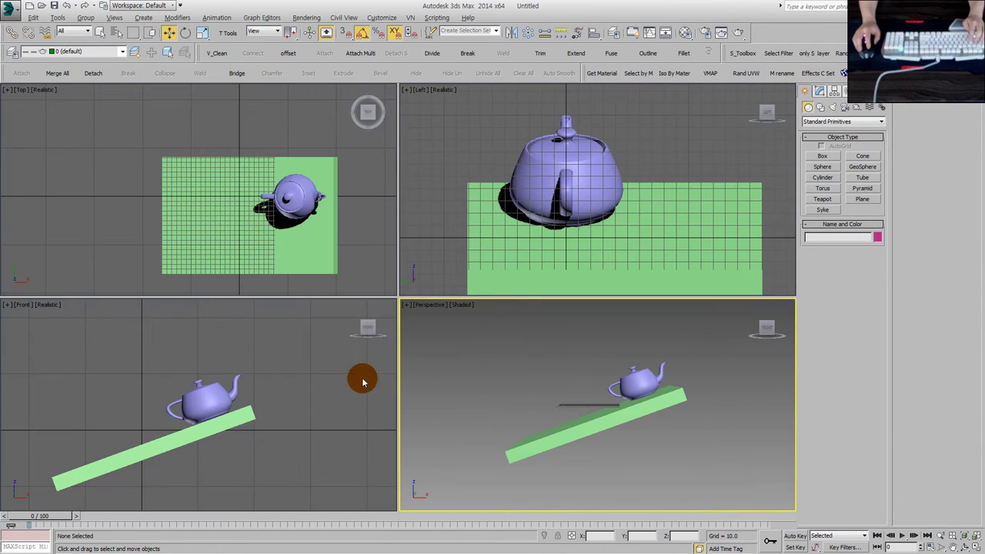
{"action": "left_click", "coordinate": [308, 398]}
{"action": "key", "text": "alt+w"}
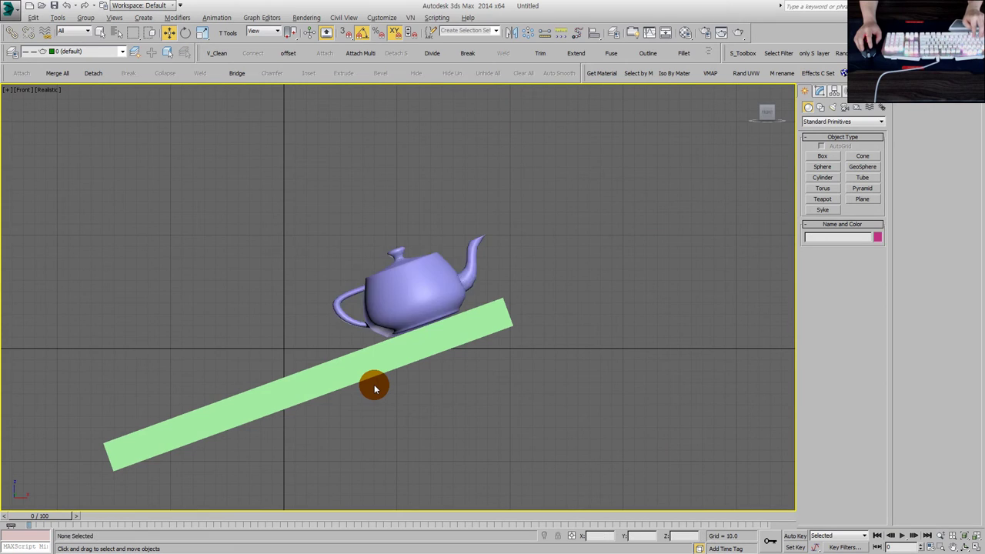
- Level the objects again and re-tilt the teapot and box together to a 20° slope
{"action": "key", "text": "f"}
{"action": "left_click", "coordinate": [445, 307]}
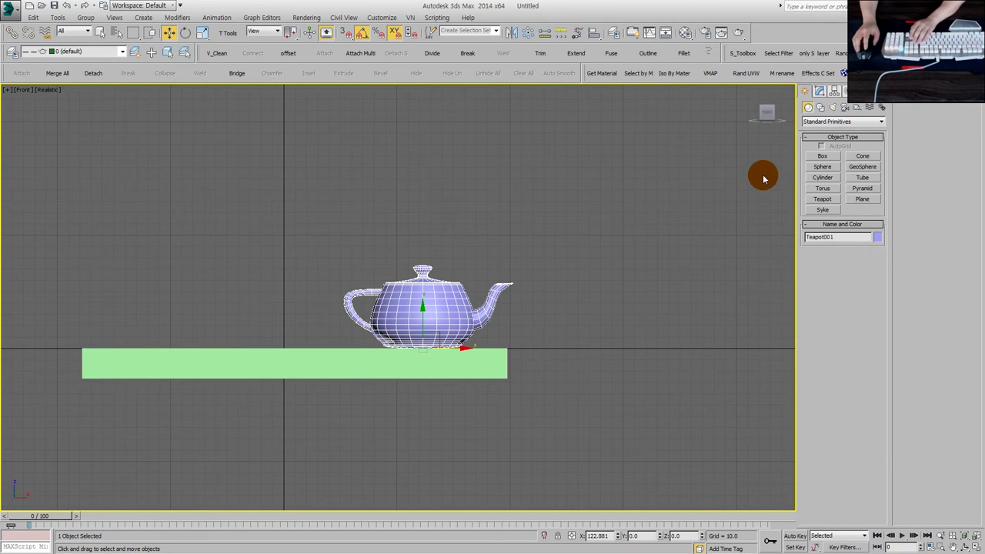
{"action": "left_click_drag", "start_coordinate": [538, 427], "coordinate": [400, 248]}
{"action": "key", "text": "e"}
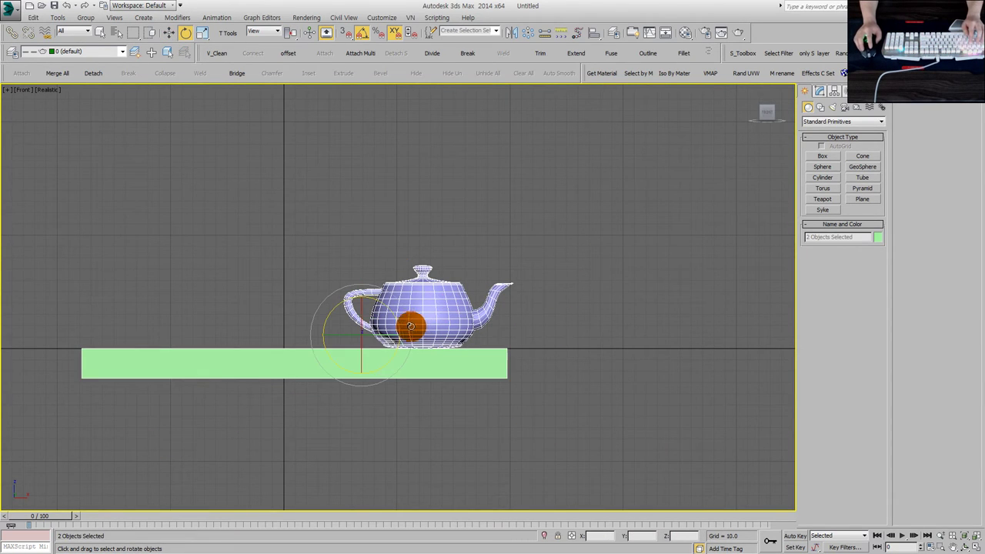
{"action": "mouse_move", "coordinate": [398, 324]}
{"action": "left_mouse_down"}
{"action": "mouse_move", "coordinate": [391, 312]}
{"action": "mouse_move", "coordinate": [407, 318]}
{"action": "left_mouse_up"}
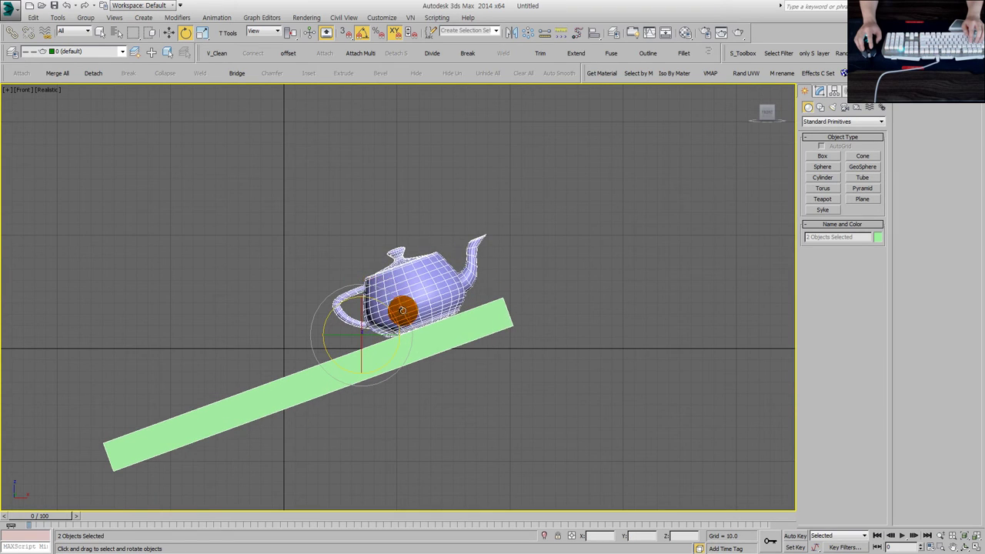
{"action": "left_click", "coordinate": [548, 332]}
{"action": "key", "text": "alt+w"}
- Check the slope in the Perspective and Front views, then reselect the teapot
{"action": "left_click", "coordinate": [536, 364]}
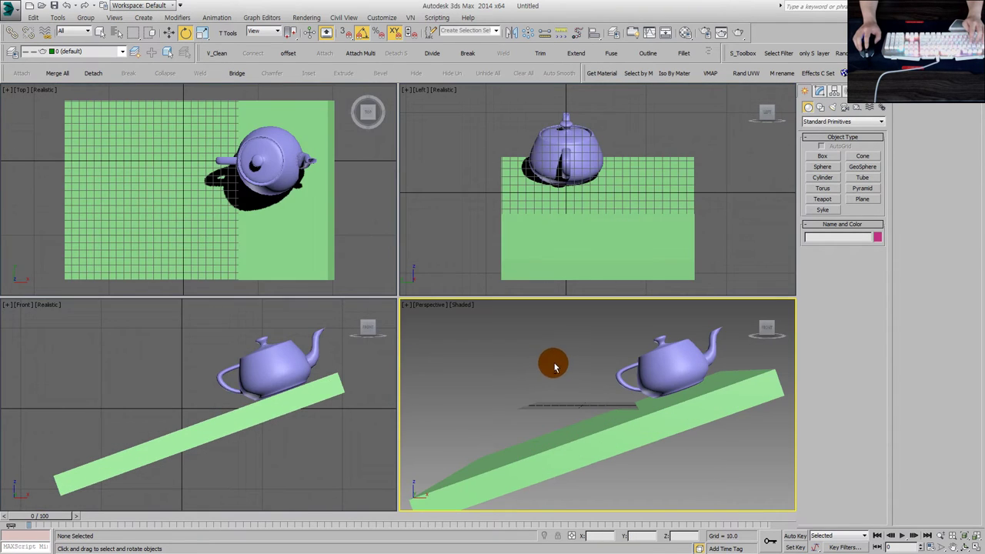
{"action": "key", "text": "alt+w"}
{"action": "left_click", "coordinate": [547, 344]}
{"action": "scroll", "coordinate": [549, 337], "scroll_direction": "down", "scroll_amount": 5}
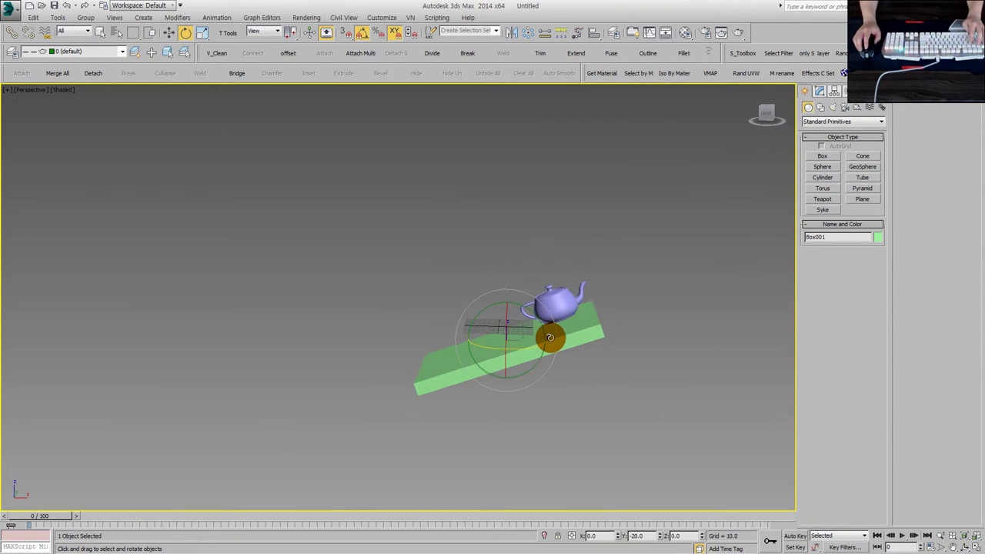
{"action": "key", "text": "alt+w"}
{"action": "left_click", "coordinate": [328, 369]}
{"action": "key", "text": "alt+w"}
{"action": "key", "text": "alt+w"}
{"action": "left_click", "coordinate": [335, 395]}
{"action": "scroll", "coordinate": [334, 395], "scroll_direction": "down", "scroll_amount": 3}
{"action": "left_click", "coordinate": [314, 361]}
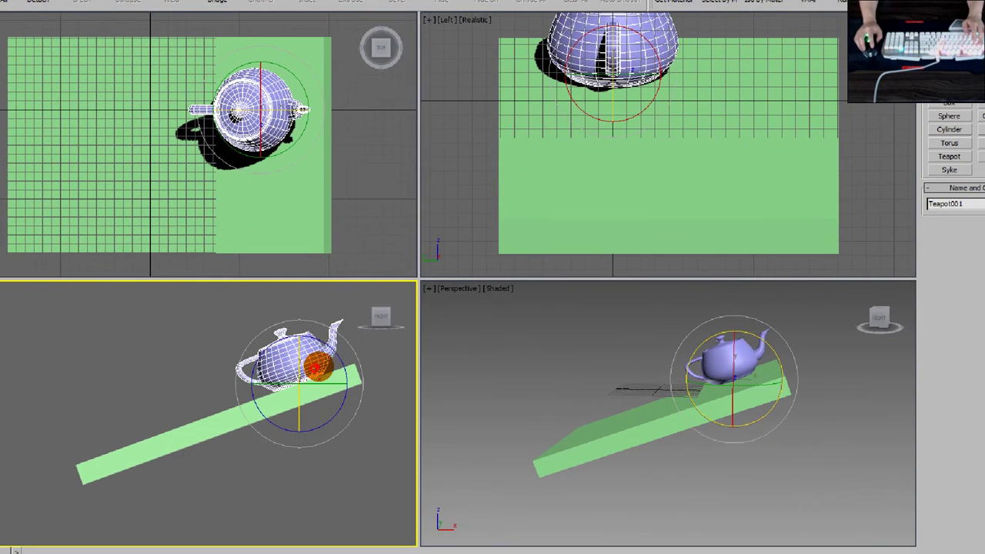
- Try sliding the teapot left along the slope in Front view and cancel the move
{"action": "mouse_move", "coordinate": [323, 360]}
{"action": "left_mouse_down"}
{"action": "mouse_move", "coordinate": [211, 382]}
{"action": "mouse_move", "coordinate": [149, 411]}
{"action": "left_mouse_up"}
{"action": "left_click_drag", "start_coordinate": [377, 346], "coordinate": [318, 365]}
{"action": "left_click", "coordinate": [357, 402]}
{"action": "key", "text": "w"}
{"action": "left_click", "coordinate": [297, 358]}
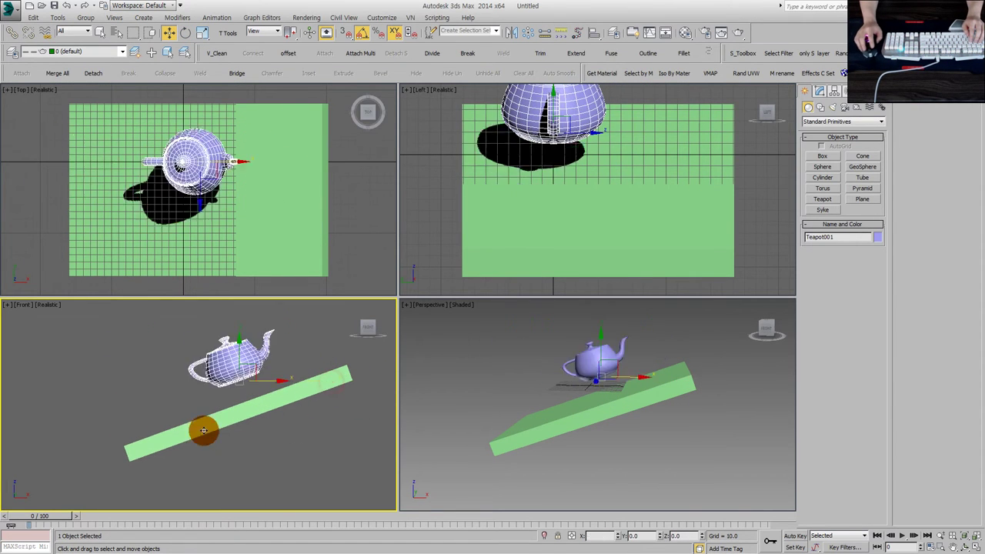
{"action": "left_click_drag", "start_coordinate": [331, 382], "coordinate": [205, 378]}
{"action": "right_click", "coordinate": [205, 378]}
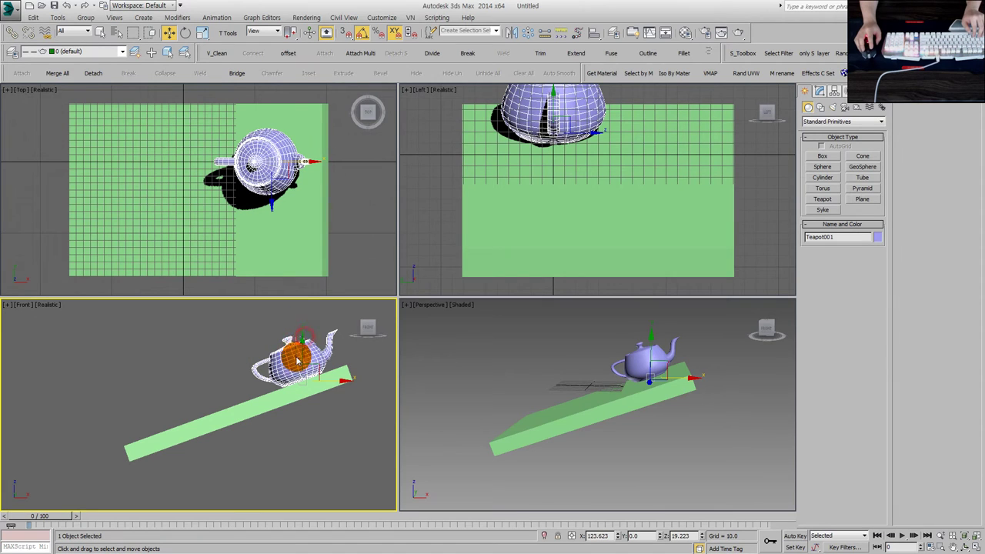
- Cancel further trial moves toward the lower end and open the reference coordinate system list
{"action": "mouse_move", "coordinate": [305, 345]}
{"action": "left_mouse_down"}
{"action": "mouse_move", "coordinate": [316, 339]}
{"action": "mouse_move", "coordinate": [121, 510]}
{"action": "left_mouse_up"}
{"action": "right_click", "coordinate": [315, 339]}
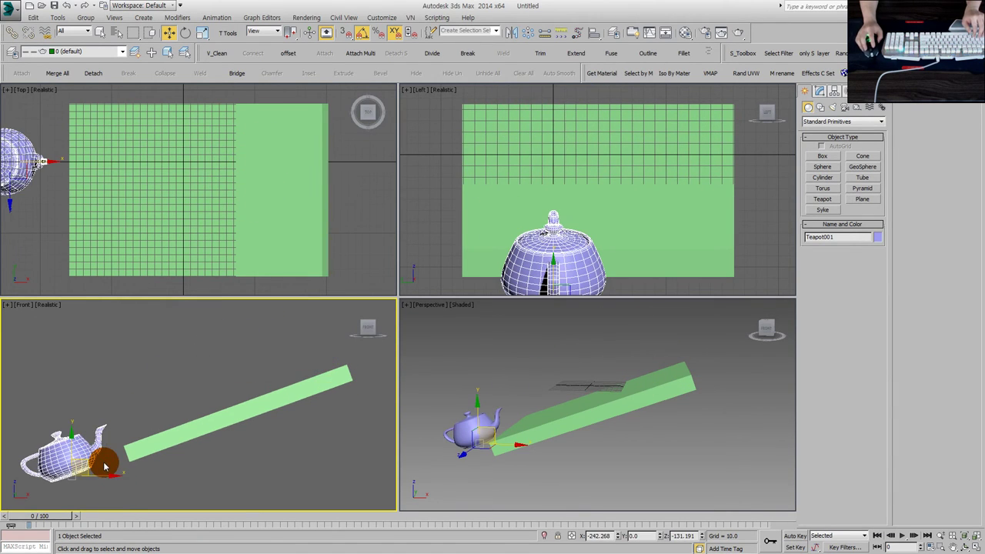
{"action": "right_click", "coordinate": [106, 466]}
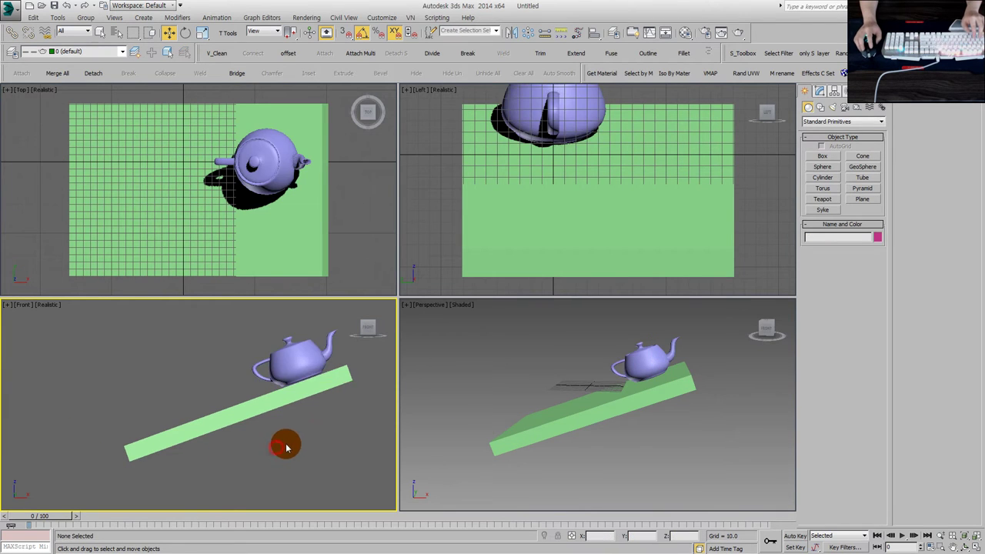
{"action": "middle_click_drag", "start_coordinate": [272, 448], "coordinate": [244, 461]}
{"action": "left_click", "coordinate": [399, 32]}
{"action": "left_click", "coordinate": [277, 31]}
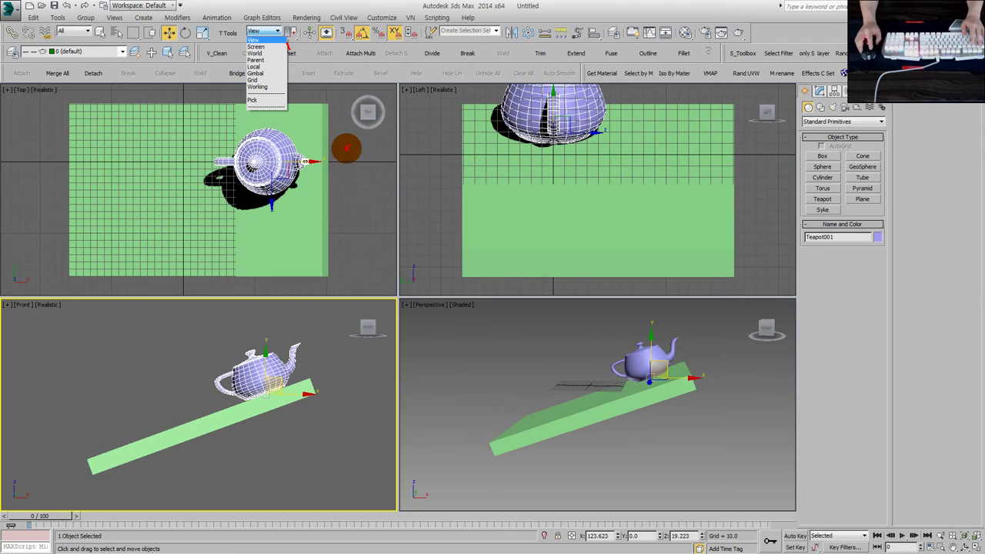
- Choose Local in the Reference Coordinate System dropdown so the teapot's axes follow the slope
{"action": "left_click_drag", "start_coordinate": [346, 148], "coordinate": [290, 149]}
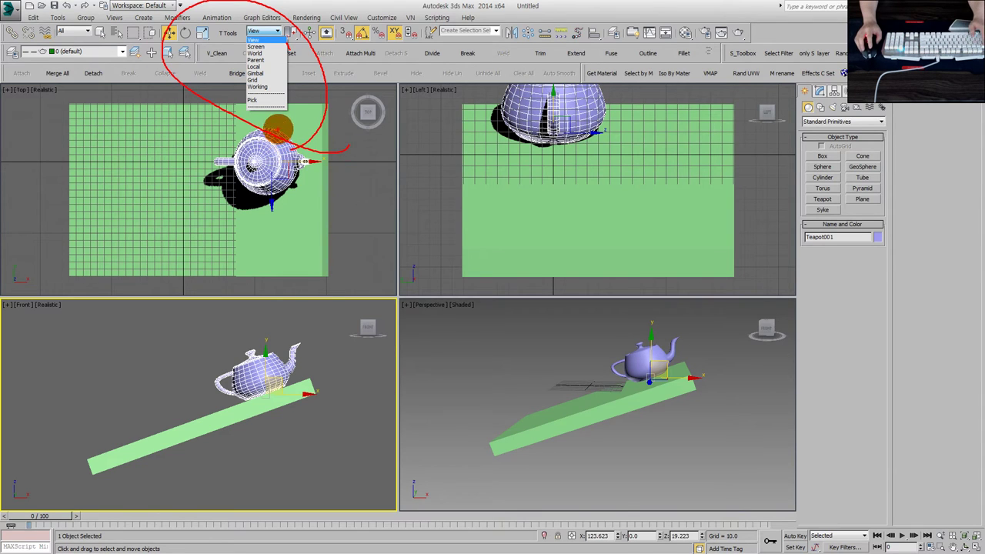
{"action": "key", "text": "Escape"}
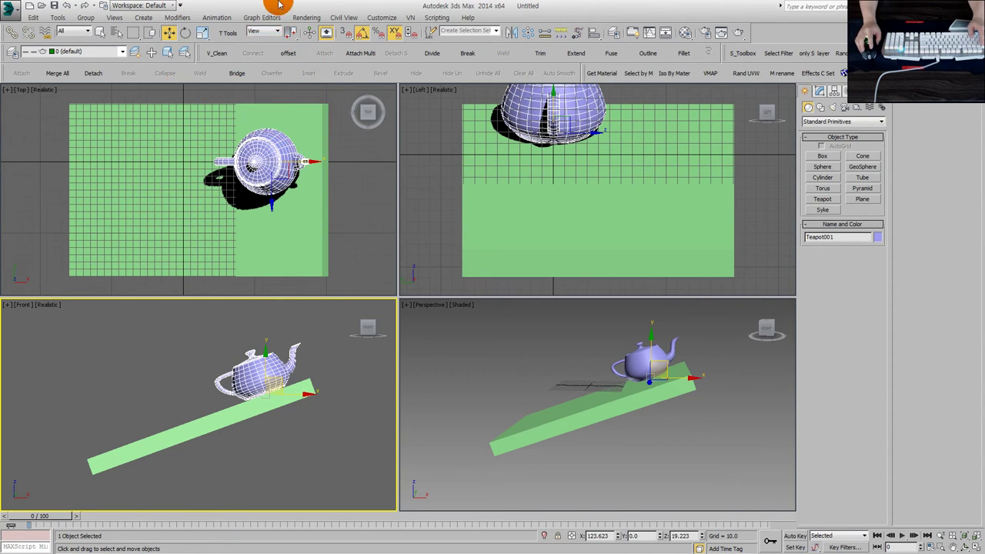
{"action": "left_click", "coordinate": [262, 17]}
{"action": "left_click", "coordinate": [265, 35]}
{"action": "left_click", "coordinate": [266, 35]}
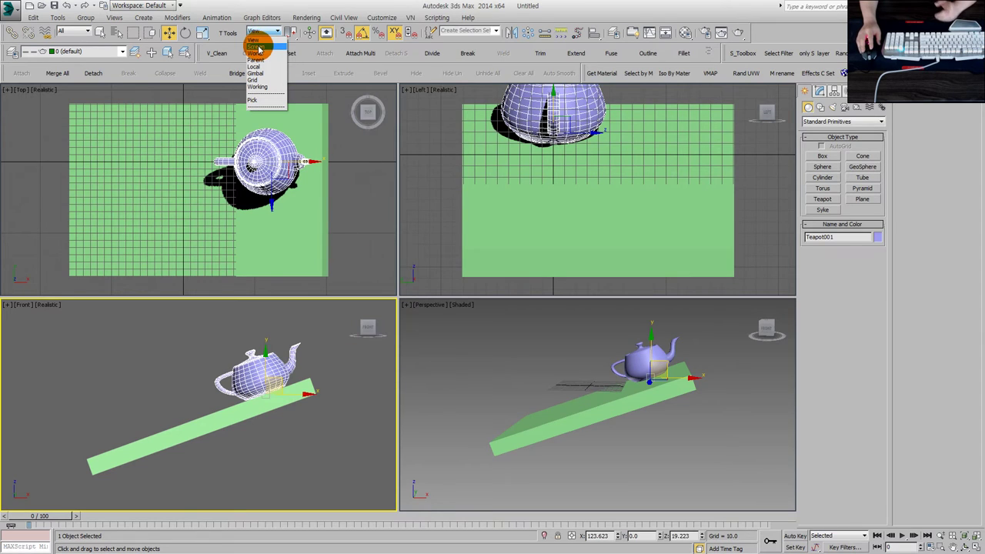
{"action": "left_click", "coordinate": [261, 67]}
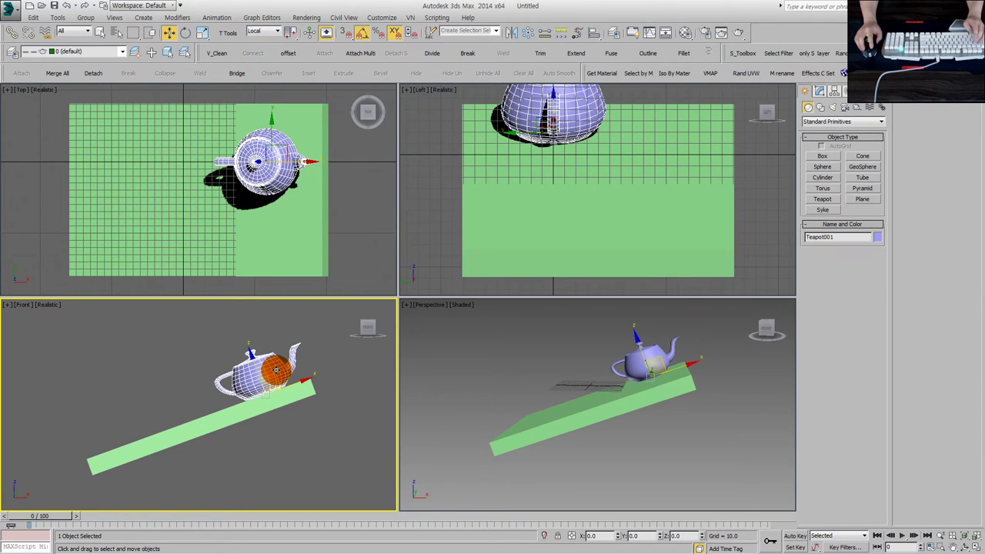
{"action": "key", "text": "alt+w"}
{"action": "key", "text": "alt+w"}
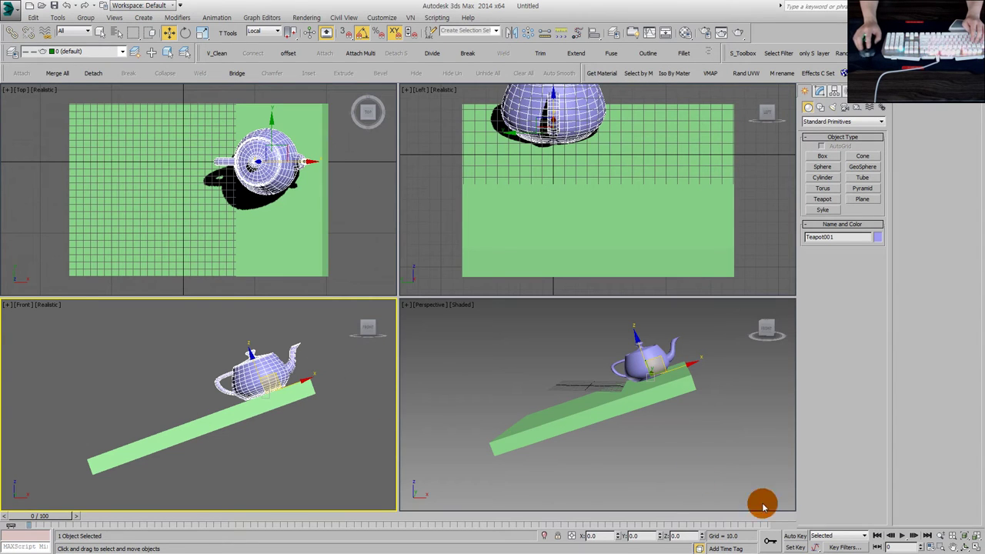
{"action": "left_click", "coordinate": [793, 536]}
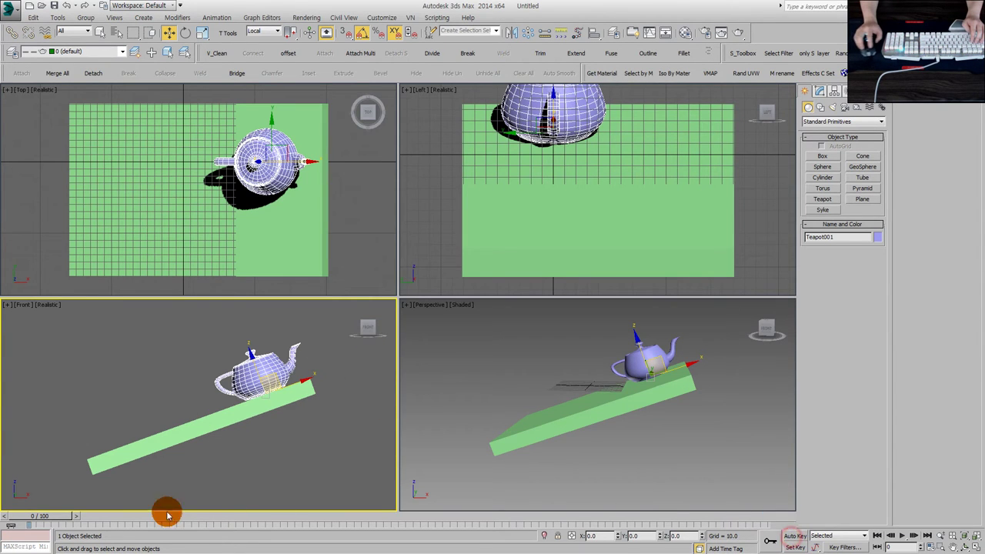
- With Auto Key, key the teapot at the ramp's lower-left end at frame 93 and play it back
{"action": "left_click", "coordinate": [785, 536]}
{"action": "left_click_drag", "start_coordinate": [50, 516], "coordinate": [700, 515]}
{"action": "mouse_move", "coordinate": [271, 382]}
{"action": "left_mouse_down"}
{"action": "mouse_move", "coordinate": [303, 380]}
{"action": "mouse_move", "coordinate": [194, 409]}
{"action": "mouse_move", "coordinate": [254, 442]}
{"action": "left_mouse_up"}
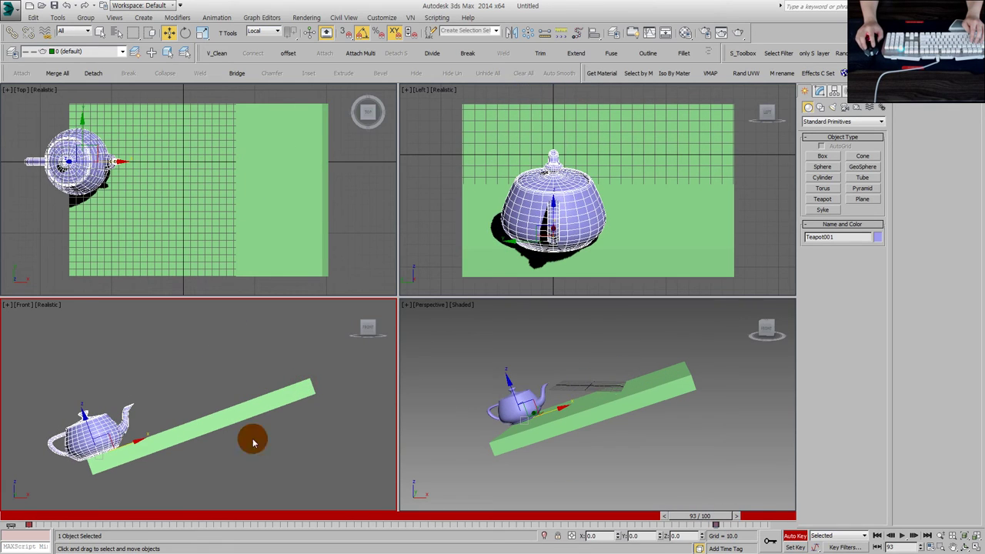
{"action": "left_click", "coordinate": [785, 537]}
{"action": "left_click", "coordinate": [878, 536]}
{"action": "left_click", "coordinate": [905, 536]}
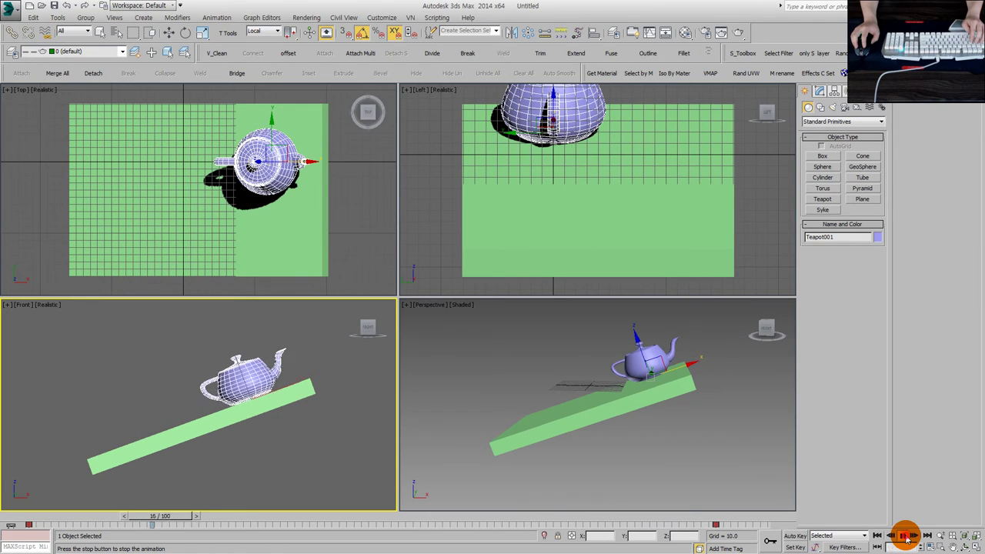
{"action": "left_click", "coordinate": [904, 536]}
- Nudge the teapot back onto the ramp and orbit the maximized Perspective view
{"action": "key", "text": "w"}
{"action": "left_click", "coordinate": [285, 377]}
{"action": "left_click_drag", "start_coordinate": [284, 391], "coordinate": [208, 449]}
{"action": "key", "text": "alt+w"}
{"action": "scroll", "coordinate": [493, 374], "scroll_direction": "down", "scroll_amount": 1}
{"action": "mouse_move", "coordinate": [462, 266]}
{"action": "left_mouse_down"}
{"action": "mouse_move", "coordinate": [483, 346]}
{"action": "mouse_move", "coordinate": [501, 358]}
{"action": "left_mouse_up"}
{"action": "key", "text": "e"}
{"action": "mouse_move", "coordinate": [501, 358]}
{"action": "middle_mouse_down", "text": "alt"}
{"action": "mouse_move", "coordinate": [472, 329]}
{"action": "mouse_move", "coordinate": [484, 297]}
{"action": "middle_mouse_up", "text": "alt"}
{"action": "mouse_move", "coordinate": [538, 358]}
{"action": "middle_mouse_down", "text": "alt"}
{"action": "mouse_move", "coordinate": [541, 366]}
{"action": "mouse_move", "coordinate": [455, 301]}
{"action": "mouse_move", "coordinate": [468, 325]}
{"action": "mouse_move", "coordinate": [559, 374]}
{"action": "middle_mouse_up", "text": "alt"}
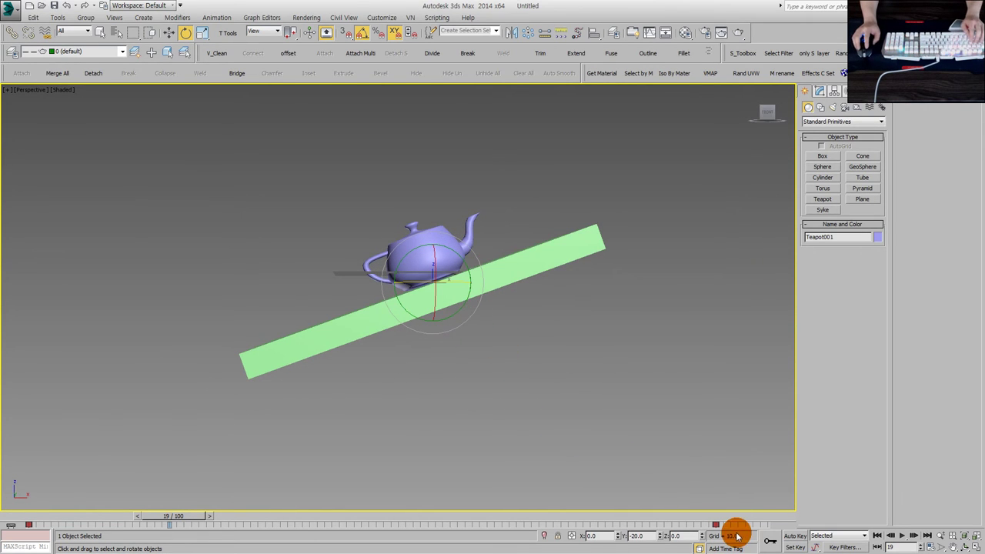
- Preview the slide to frame 76, then test and undo a vertical-axis rotation of the teapot
{"action": "mouse_move", "coordinate": [170, 516]}
{"action": "left_mouse_down"}
{"action": "mouse_move", "coordinate": [612, 523]}
{"action": "mouse_move", "coordinate": [18, 523]}
{"action": "left_mouse_up"}
{"action": "key", "text": "e"}
{"action": "mouse_move", "coordinate": [495, 423]}
{"action": "middle_mouse_down", "text": "alt"}
{"action": "mouse_move", "coordinate": [473, 431]}
{"action": "mouse_move", "coordinate": [414, 413]}
{"action": "mouse_move", "coordinate": [440, 389]}
{"action": "mouse_move", "coordinate": [439, 404]}
{"action": "middle_mouse_up", "text": "alt"}
{"action": "left_click_drag", "start_coordinate": [461, 272], "coordinate": [718, 272]}
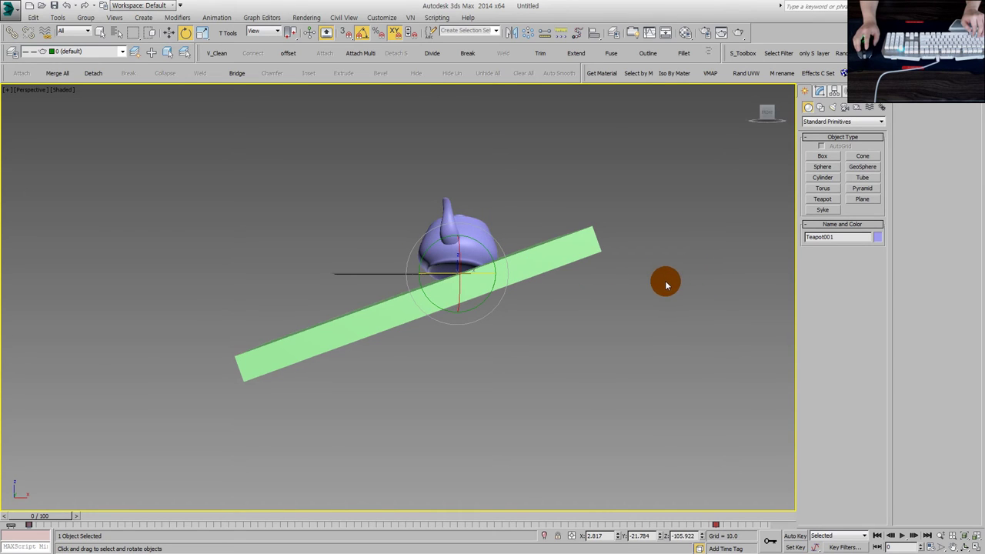
{"action": "key", "text": "ctrl+z"}
{"action": "key", "text": "ctrl+z"}
- Switch the reference coordinate system back to Local
{"action": "middle_click_drag", "start_coordinate": [484, 274], "coordinate": [496, 323], "text": "alt"}
{"action": "left_click", "coordinate": [263, 31]}
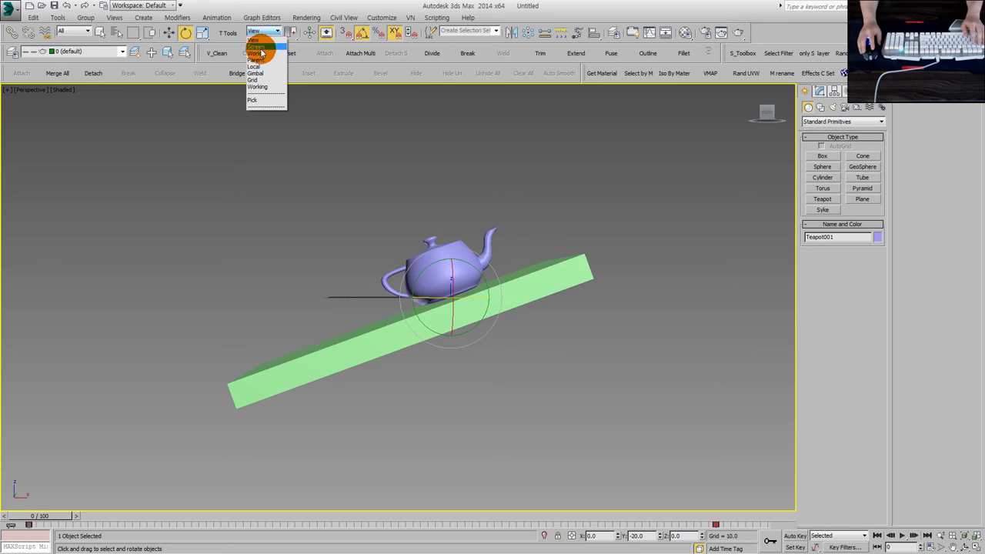
{"action": "left_click", "coordinate": [260, 67]}
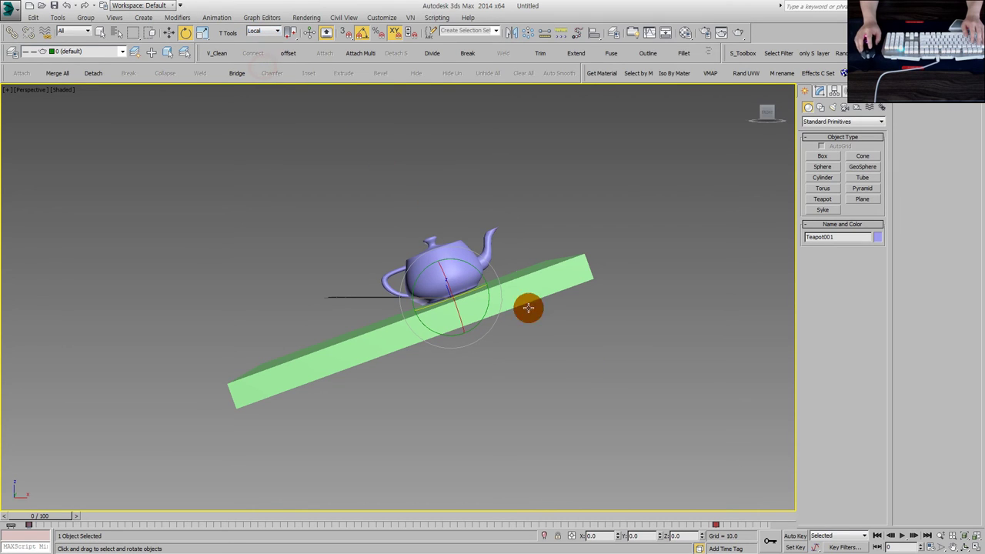
- With Auto Key, roll the teapot over at frame 100 and play the animation
{"action": "left_click", "coordinate": [803, 537]}
{"action": "left_click_drag", "start_coordinate": [74, 515], "coordinate": [754, 516]}
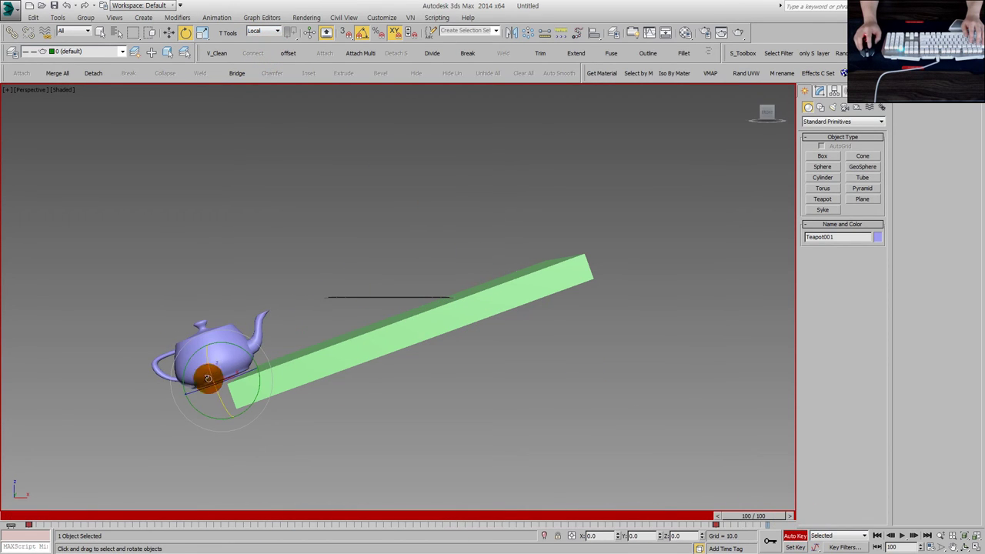
{"action": "left_click_drag", "start_coordinate": [207, 389], "coordinate": [767, 517]}
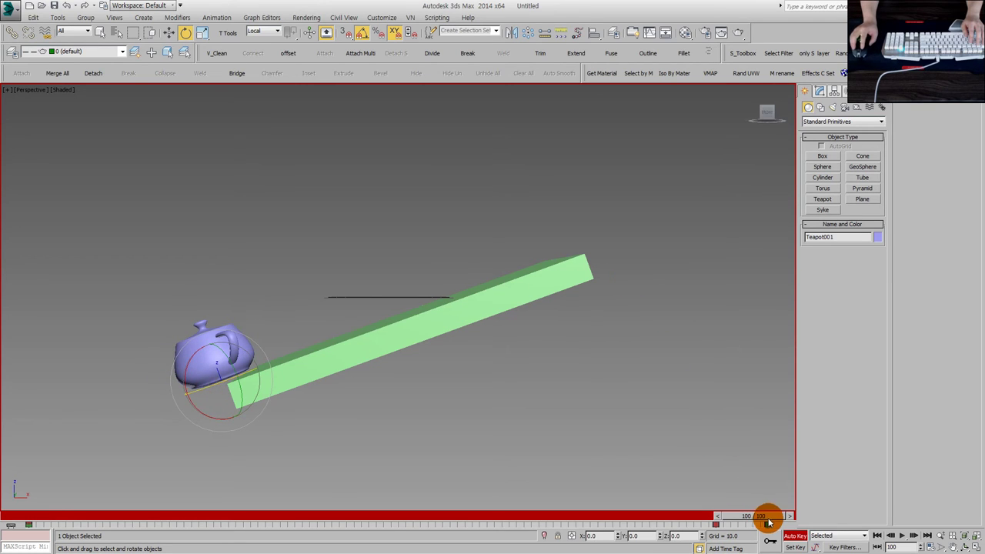
{"action": "left_click", "coordinate": [795, 536]}
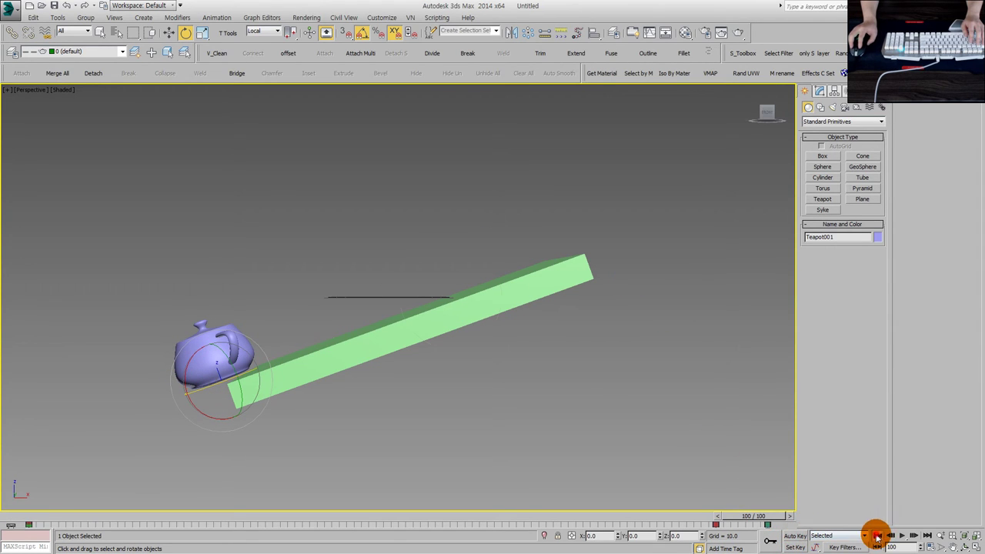
{"action": "left_click", "coordinate": [876, 537]}
{"action": "left_click", "coordinate": [904, 536]}
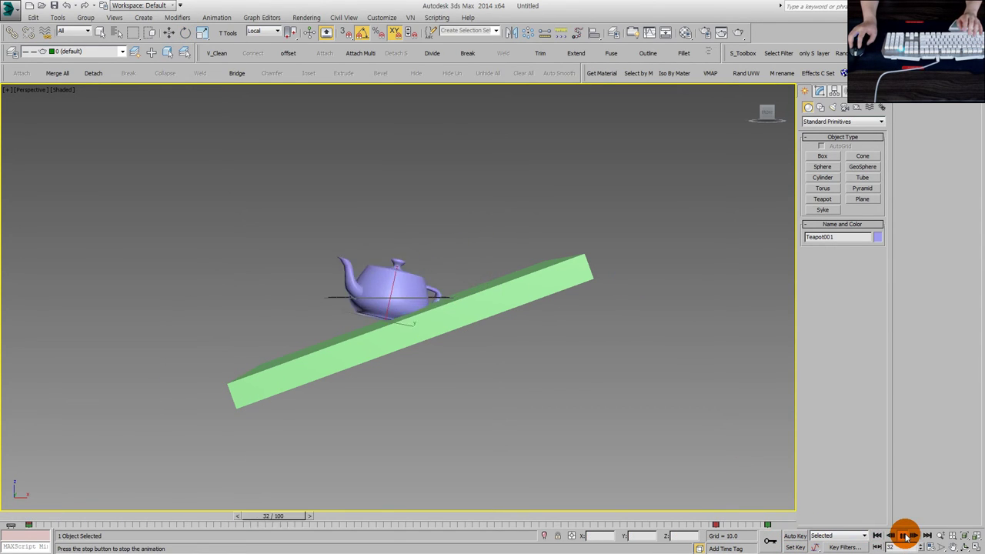
- Stop playback at frame 75 and adjust the teapot's rotation there
{"action": "left_click", "coordinate": [903, 535]}
{"action": "key", "text": "e"}
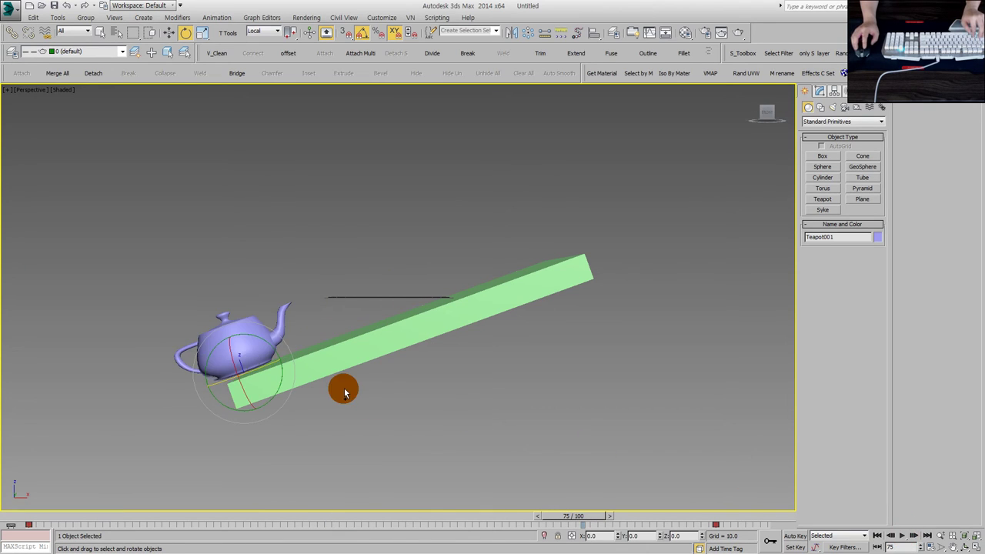
{"action": "left_click_drag", "start_coordinate": [344, 393], "coordinate": [330, 336]}
{"action": "left_click", "coordinate": [878, 91]}
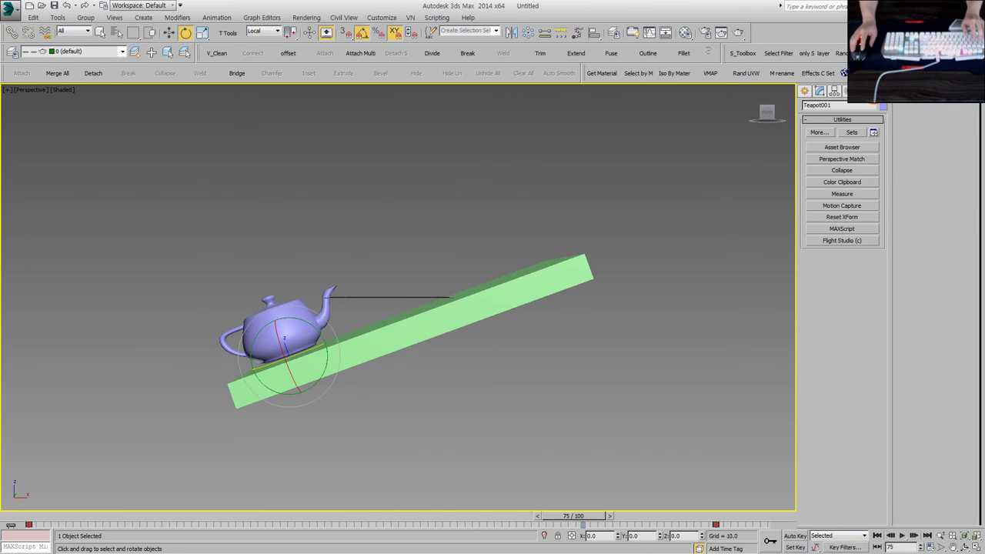
- Browse the command panels and settle on the Motion panel for the teapot
{"action": "left_click", "coordinate": [863, 91]}
{"action": "left_click", "coordinate": [848, 91]}
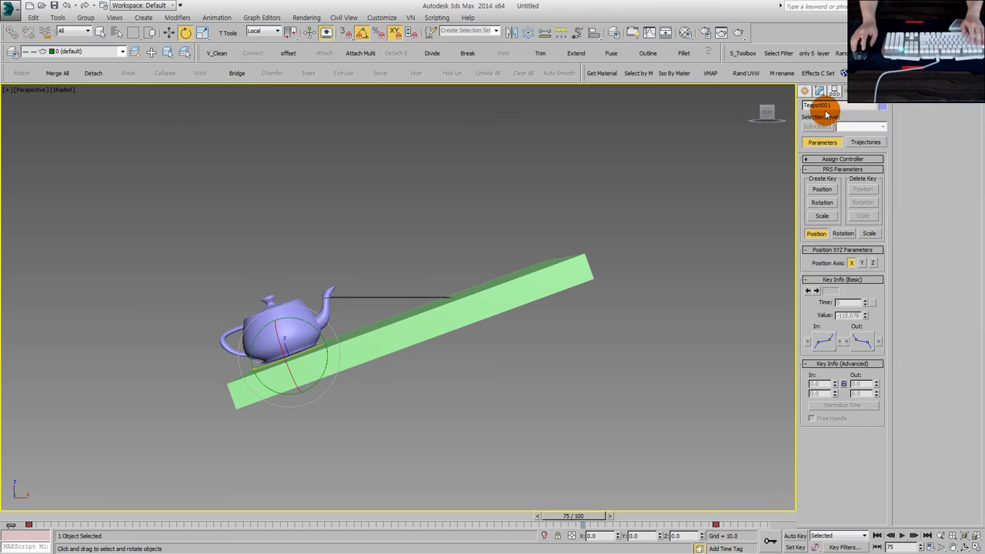
{"action": "left_click", "coordinate": [834, 91]}
{"action": "left_click", "coordinate": [820, 91]}
{"action": "left_click", "coordinate": [878, 91]}
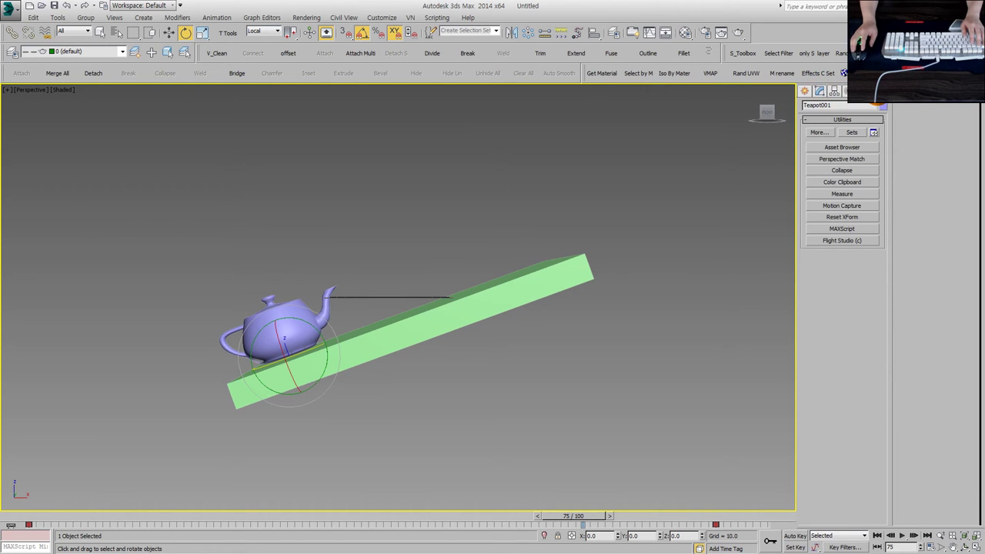
{"action": "left_click", "coordinate": [864, 91]}
{"action": "left_click", "coordinate": [834, 91]}
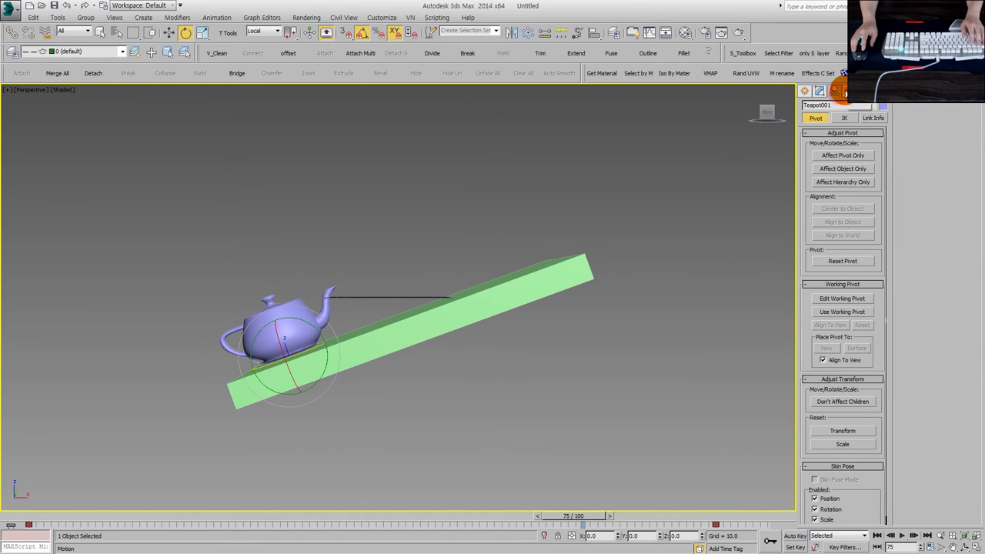
{"action": "left_click", "coordinate": [848, 91]}
- Return to frame 0 and open the controller choices for the Euler XYZ rotation track
{"action": "mouse_move", "coordinate": [44, 517]}
{"action": "left_mouse_down"}
{"action": "mouse_move", "coordinate": [398, 531]}
{"action": "mouse_move", "coordinate": [699, 513]}
{"action": "mouse_move", "coordinate": [28, 514]}
{"action": "left_mouse_up"}
{"action": "key", "text": "e"}
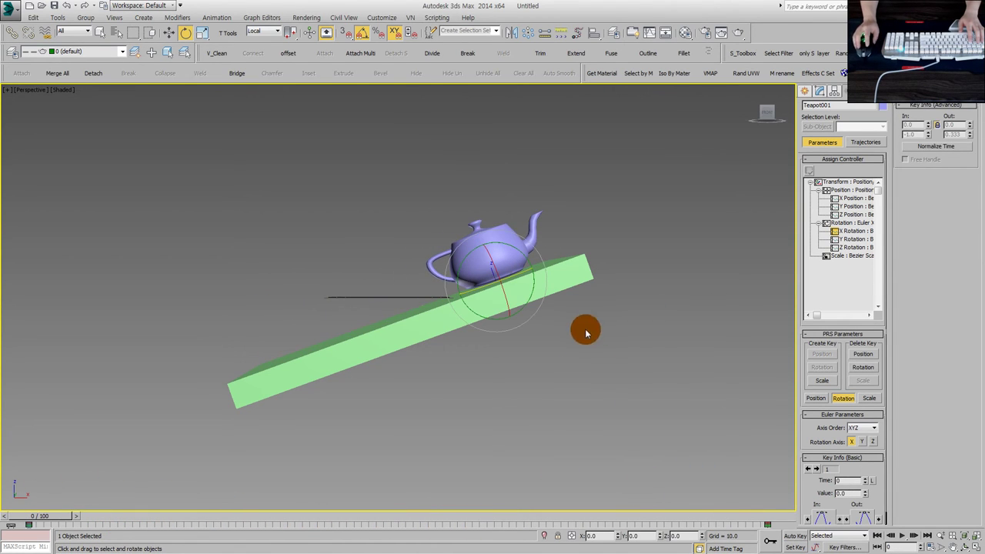
{"action": "key", "text": "ctrl+z"}
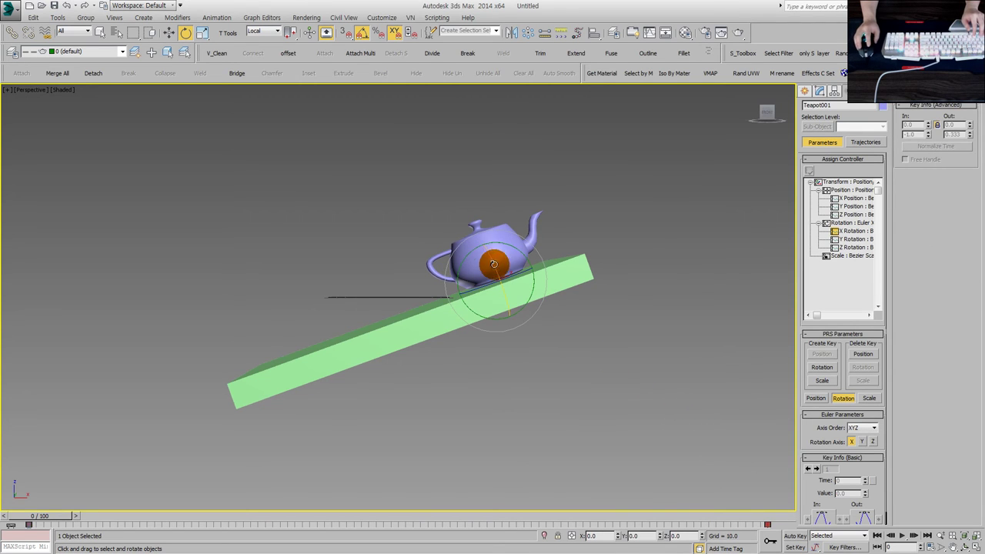
{"action": "mouse_move", "coordinate": [17, 515]}
{"action": "left_mouse_down"}
{"action": "mouse_move", "coordinate": [246, 521]}
{"action": "mouse_move", "coordinate": [39, 518]}
{"action": "left_mouse_up"}
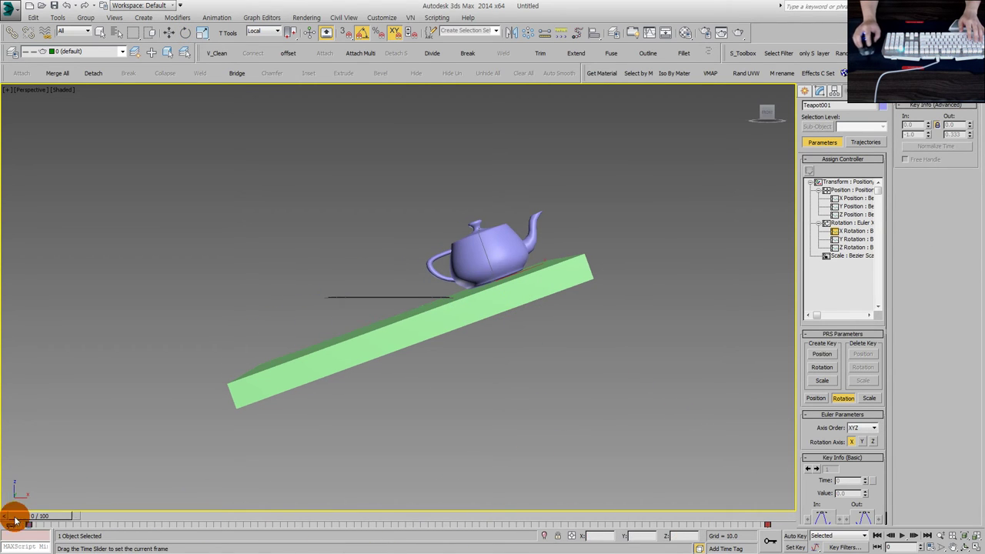
{"action": "right_click", "coordinate": [838, 222]}
{"action": "left_click", "coordinate": [832, 216]}
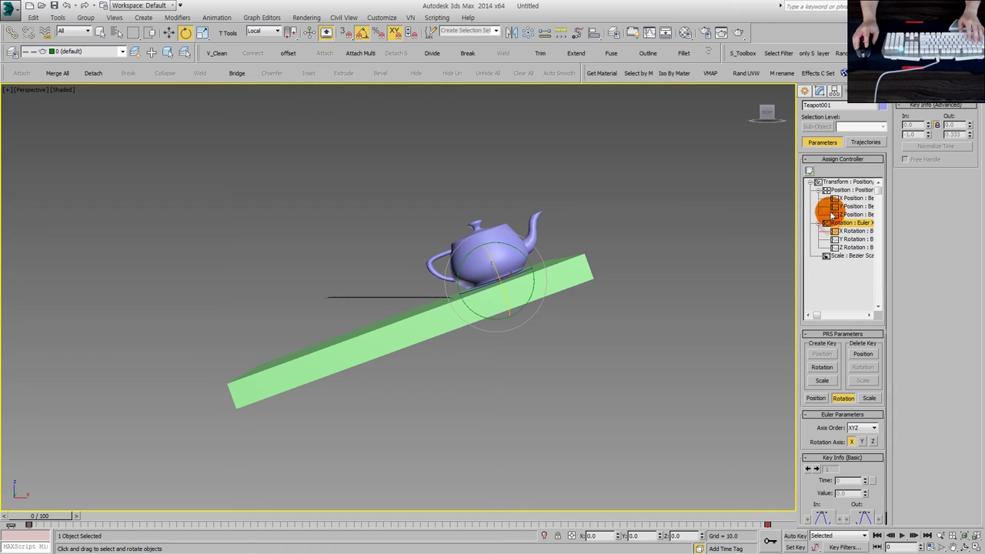
{"action": "left_click", "coordinate": [811, 174]}
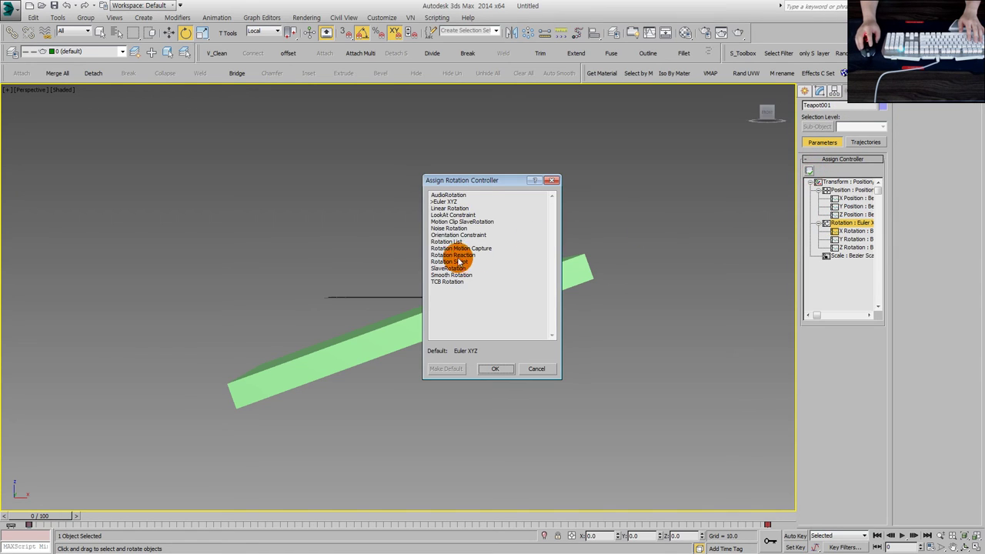
- Assign Linear Rotation and key a 35° Z rotation of the teapot at frame 100
{"action": "double_click", "coordinate": [451, 208]}
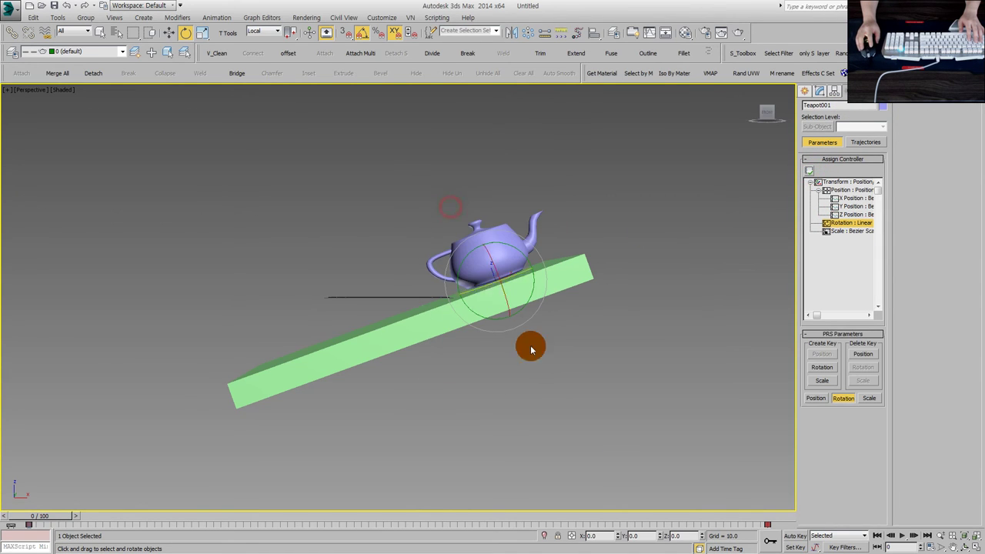
{"action": "left_click", "coordinate": [796, 541]}
{"action": "left_click_drag", "start_coordinate": [58, 522], "coordinate": [743, 515]}
{"action": "left_click_drag", "start_coordinate": [273, 359], "coordinate": [441, 310]}
{"action": "left_click", "coordinate": [800, 534]}
- Return to frame 0 and play back the teapot's rolling animation
{"action": "mouse_move", "coordinate": [754, 515]}
{"action": "left_mouse_down"}
{"action": "mouse_move", "coordinate": [15, 537]}
{"action": "mouse_move", "coordinate": [758, 520]}
{"action": "left_mouse_up"}
{"action": "key", "text": "e"}
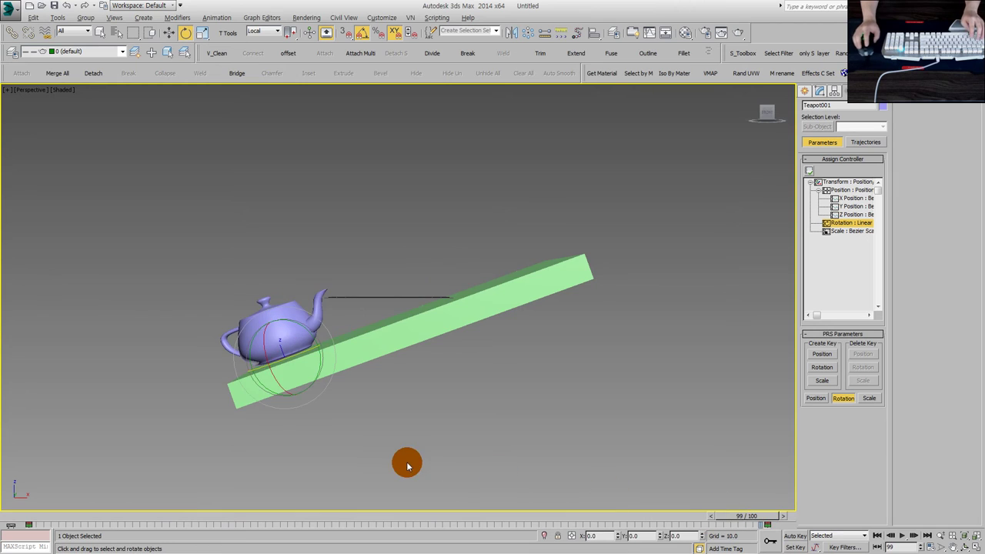
{"action": "middle_click_drag", "start_coordinate": [407, 462], "coordinate": [416, 483], "text": "alt"}
{"action": "left_click", "coordinate": [902, 535]}
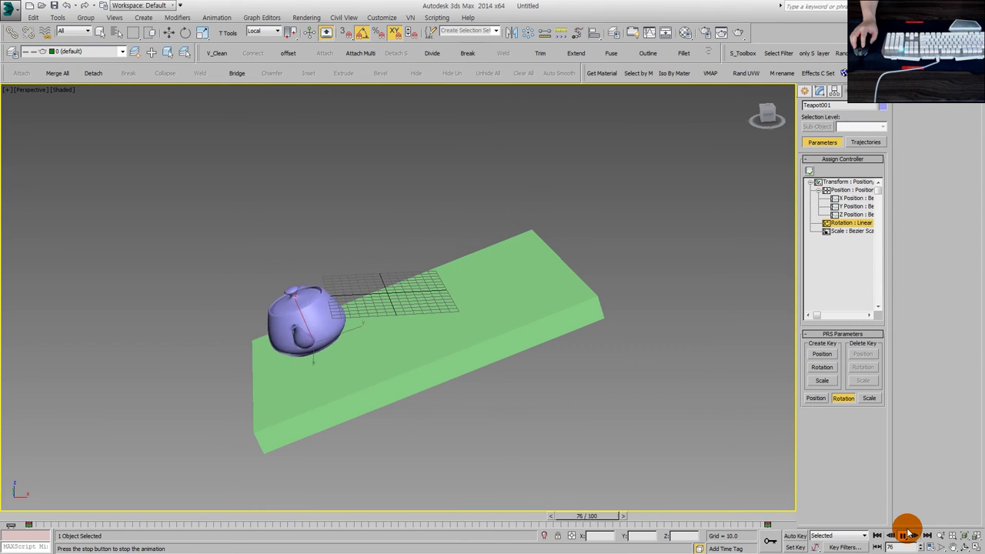
{"action": "left_click", "coordinate": [911, 539]}
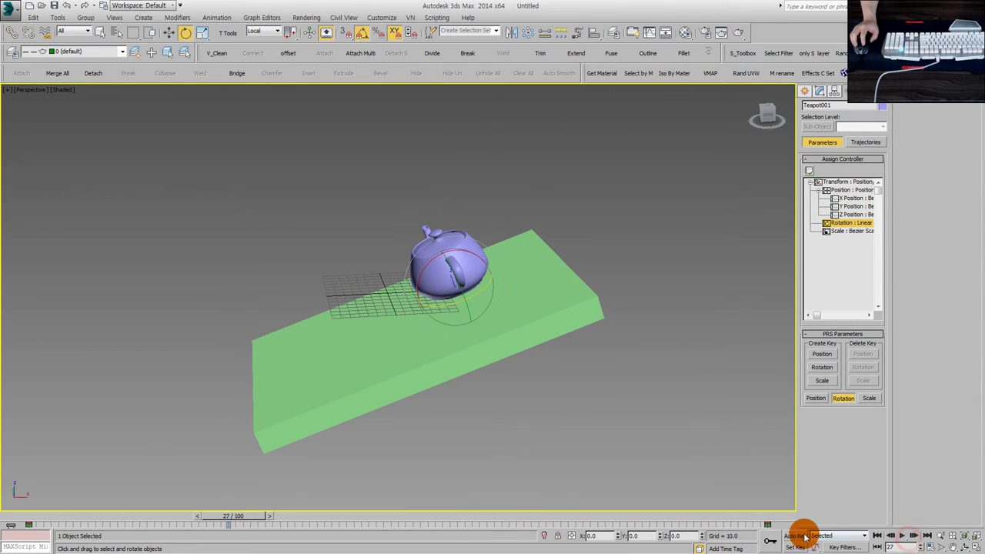
- Try setting the reference coordinate system to Local, then dismiss the warning message
{"action": "left_click", "coordinate": [269, 35]}
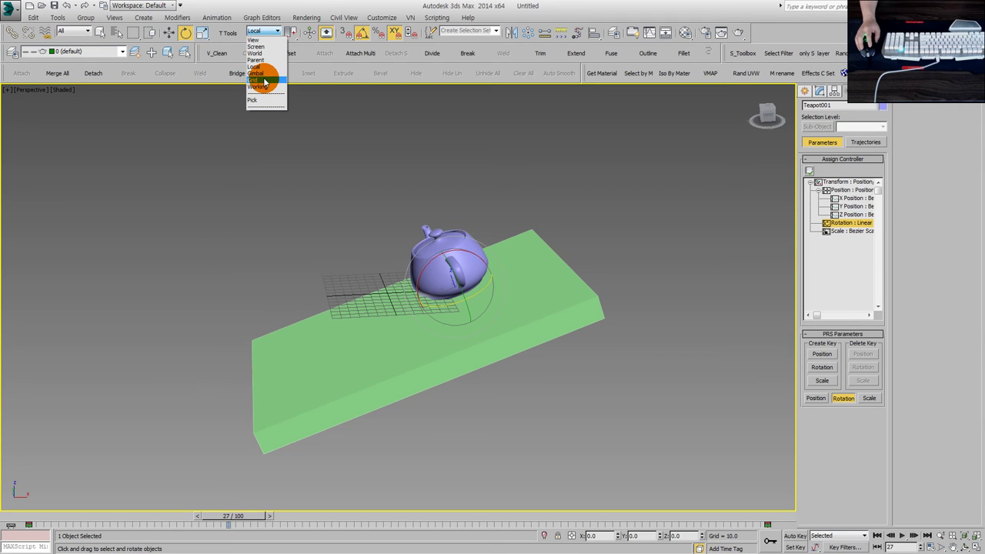
{"action": "left_click", "coordinate": [264, 68]}
{"action": "left_click", "coordinate": [266, 17]}
{"action": "left_click", "coordinate": [217, 53]}
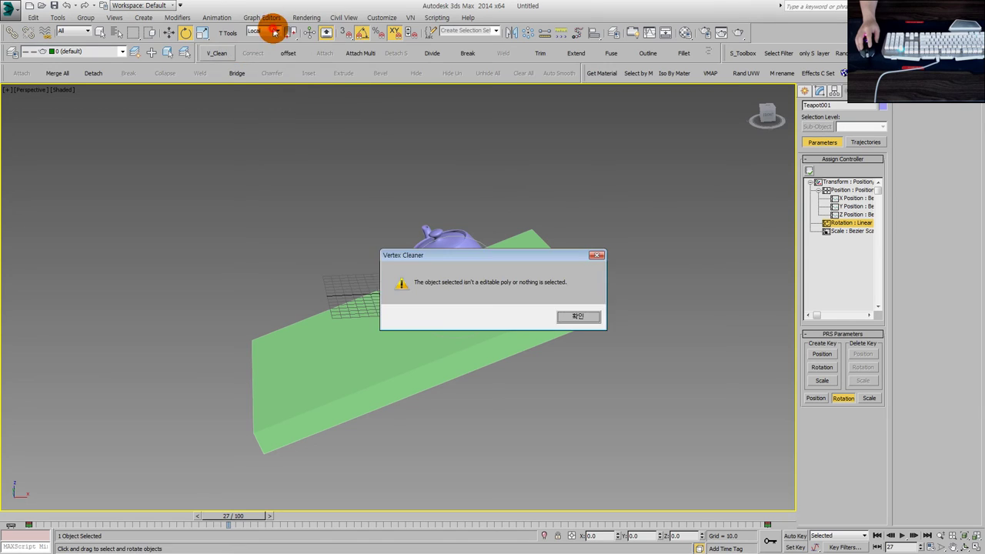
{"action": "left_click", "coordinate": [597, 255]}
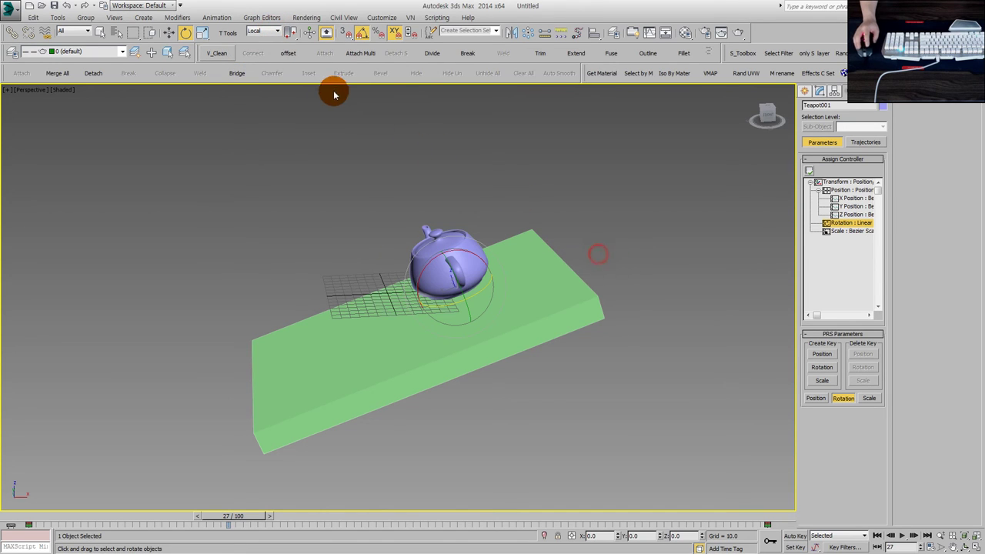
- Switch the reference coordinate system from Parent to Screen and confirm it stays on Screen
{"action": "left_click", "coordinate": [258, 33]}
{"action": "left_click", "coordinate": [262, 60]}
{"action": "left_click", "coordinate": [262, 31]}
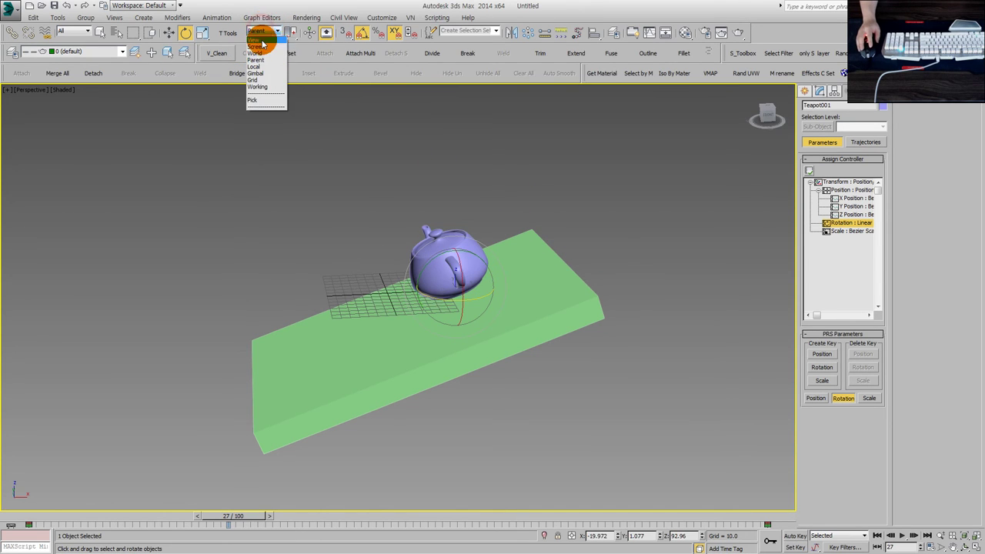
{"action": "left_click", "coordinate": [262, 44]}
{"action": "middle_click_drag", "start_coordinate": [499, 312], "coordinate": [530, 462]}
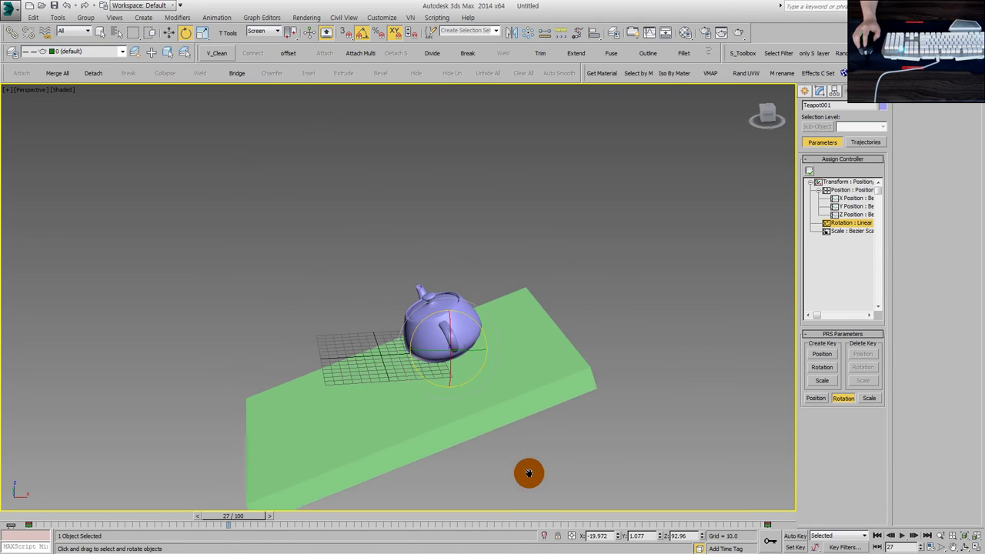
{"action": "left_click", "coordinate": [261, 32]}
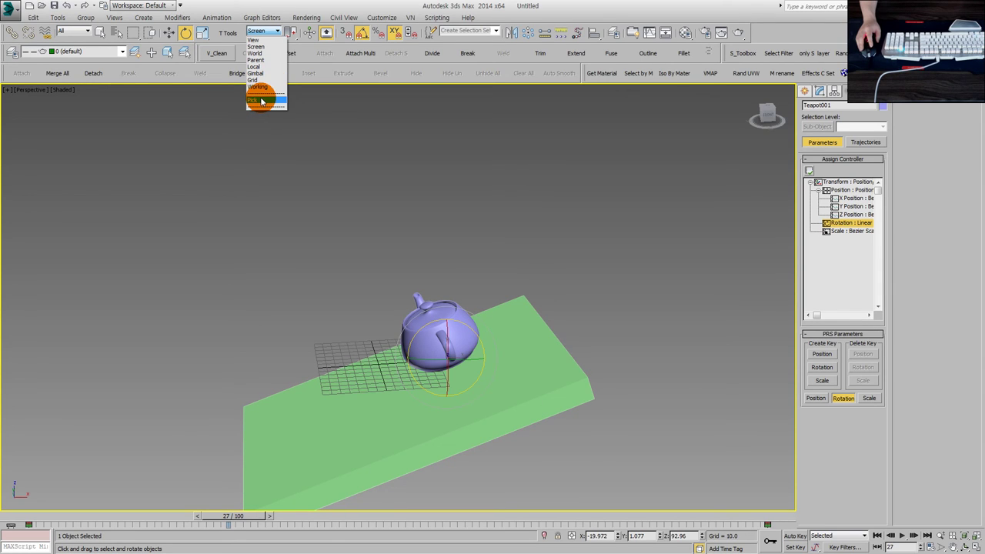
{"action": "left_click", "coordinate": [452, 273]}
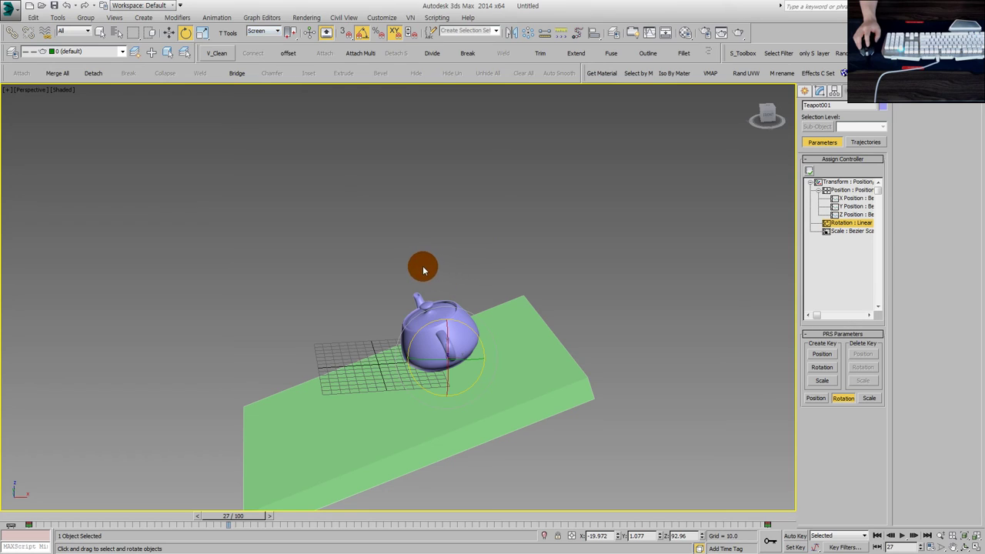
{"action": "left_click", "coordinate": [262, 31]}
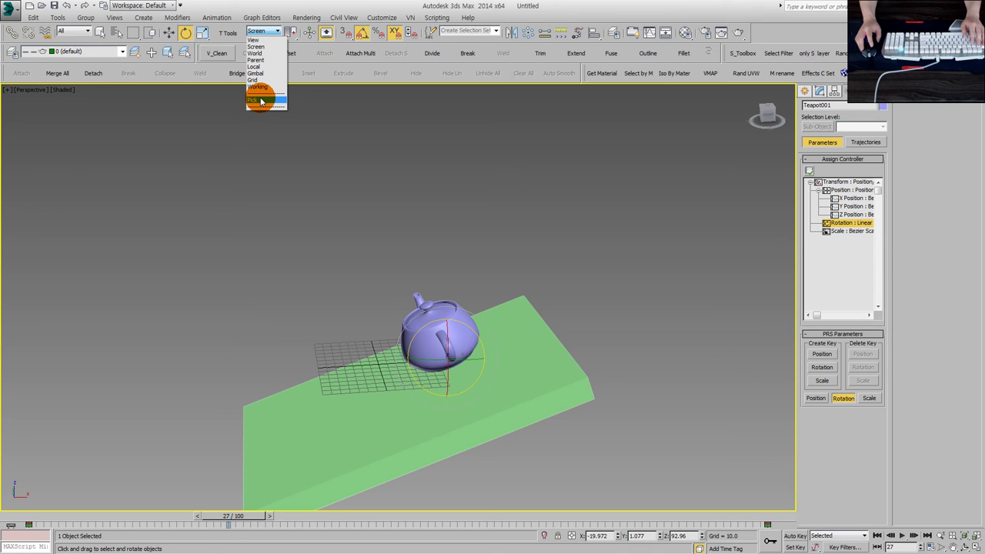
{"action": "left_click", "coordinate": [354, 258]}
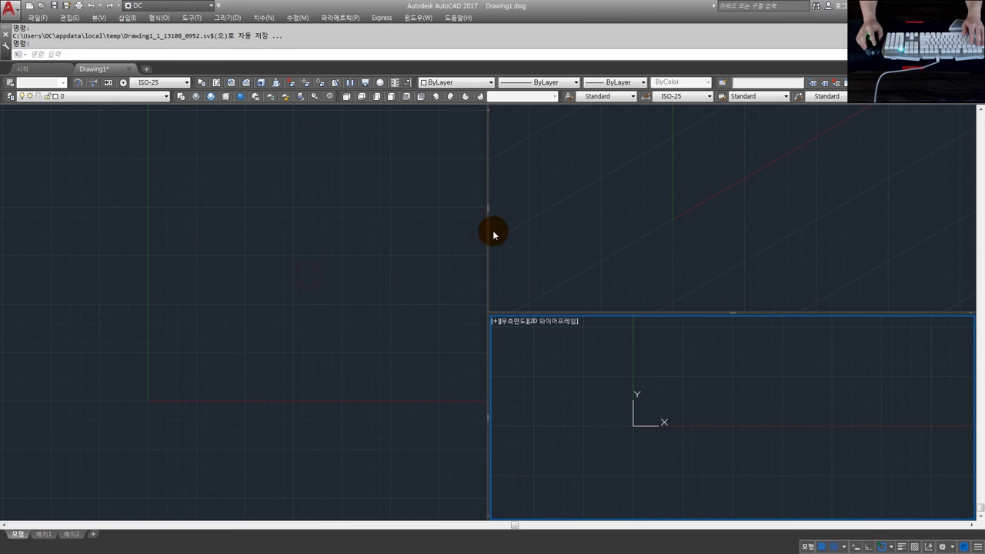
- Activate the left viewport and switch it to the Top view, cancelling the repeated -VIEW command
{"action": "left_click", "coordinate": [656, 221]}
{"action": "left_click", "coordinate": [301, 216]}
{"action": "left_click", "coordinate": [843, 218]}
{"action": "left_click", "coordinate": [306, 222]}
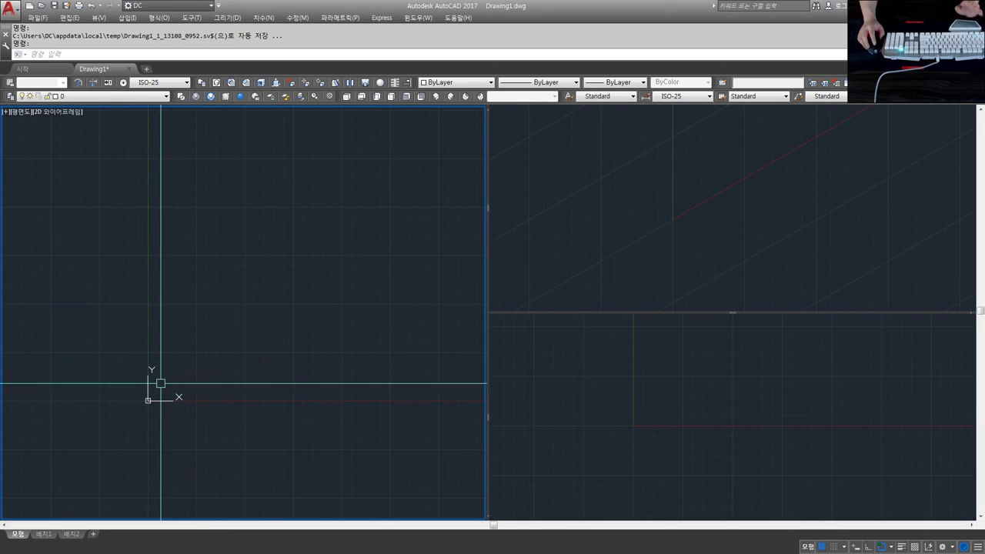
{"action": "left_click", "coordinate": [347, 96]}
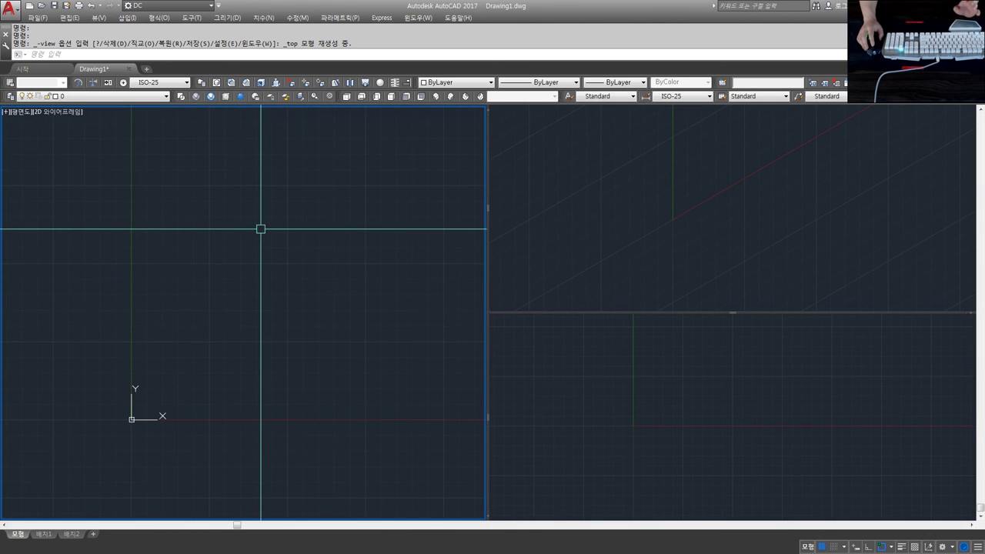
{"action": "key", "text": "Return"}
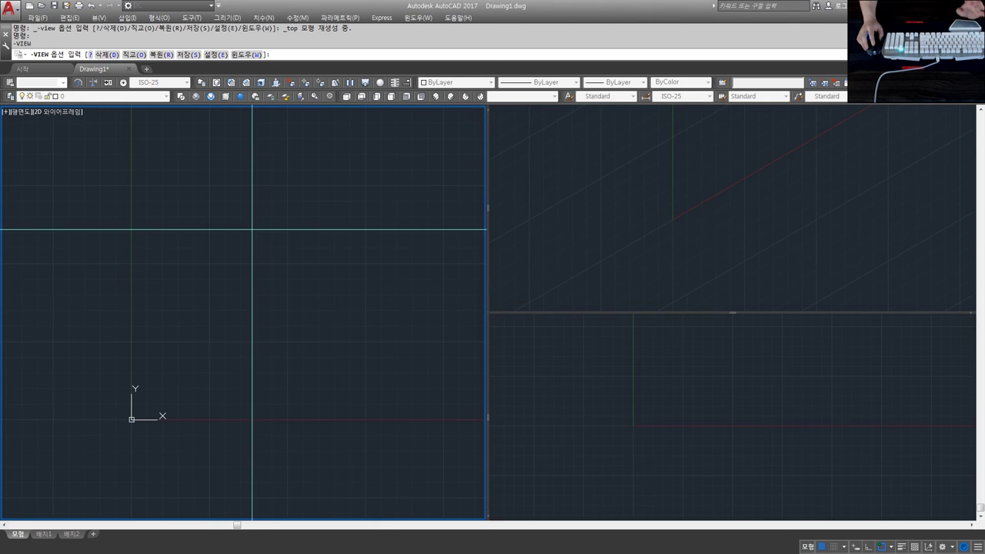
{"action": "key", "text": "Escape"}
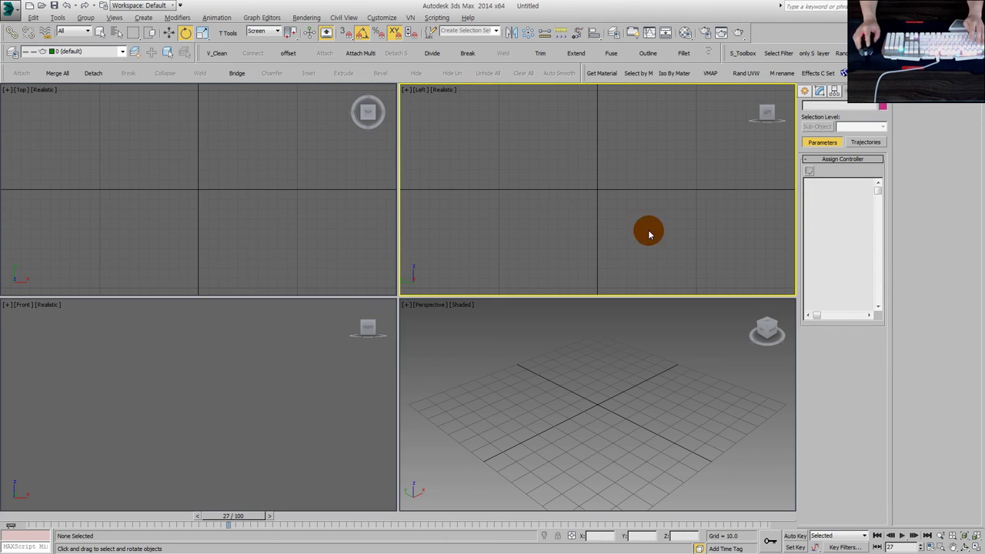
- Create teapots from Standard Primitives in the Front viewport and the Top viewport
{"action": "left_click", "coordinate": [338, 359]}
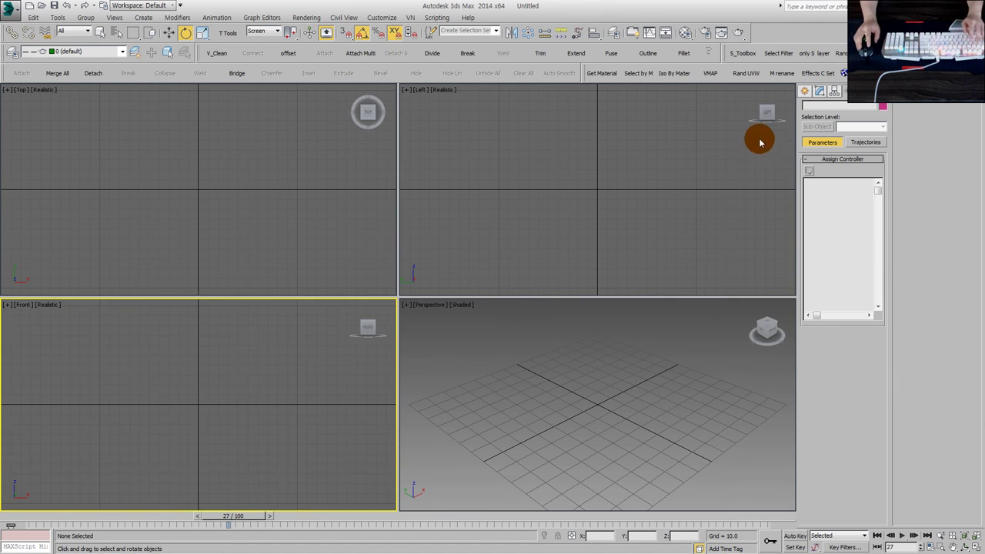
{"action": "left_click", "coordinate": [805, 91]}
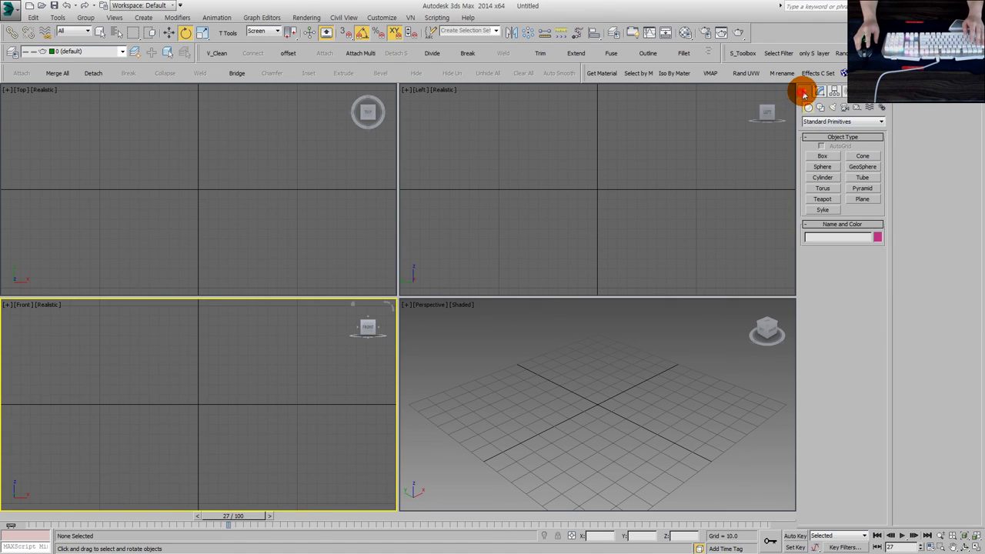
{"action": "left_click", "coordinate": [824, 199]}
{"action": "left_click_drag", "start_coordinate": [273, 402], "coordinate": [307, 450]}
{"action": "scroll", "coordinate": [517, 393], "scroll_direction": "down", "scroll_amount": 5}
{"action": "mouse_move", "coordinate": [516, 393]}
{"action": "middle_mouse_down", "text": "alt"}
{"action": "mouse_move", "coordinate": [583, 438]}
{"action": "mouse_move", "coordinate": [524, 392]}
{"action": "mouse_move", "coordinate": [580, 414]}
{"action": "middle_mouse_up", "text": "alt"}
{"action": "scroll", "coordinate": [538, 394], "scroll_direction": "down", "scroll_amount": 4}
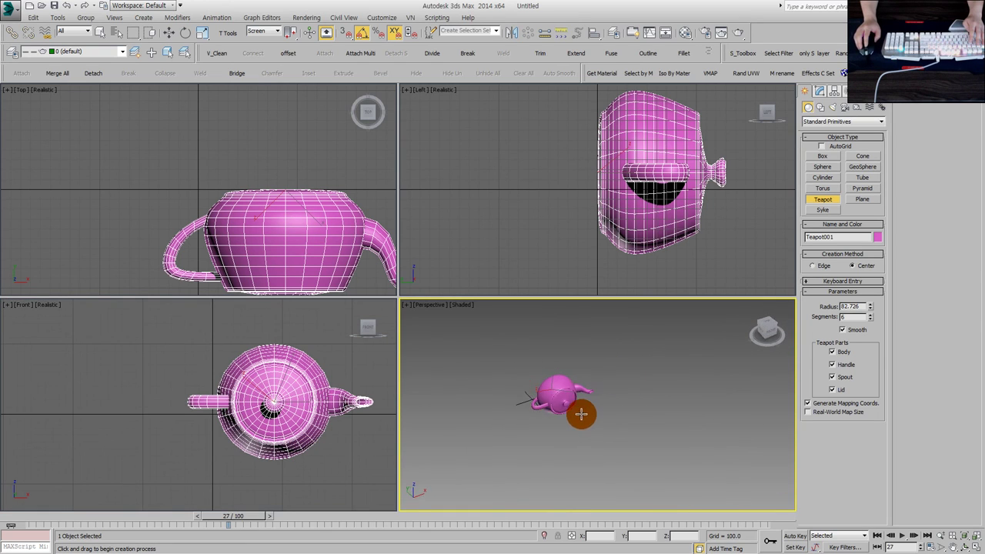
{"action": "right_click", "coordinate": [282, 273]}
{"action": "scroll", "coordinate": [281, 272], "scroll_direction": "down", "scroll_amount": 5}
{"action": "left_click_drag", "start_coordinate": [225, 186], "coordinate": [257, 211]}
- Change the Left viewport to a Right view and create a third teapot there
{"action": "right_click", "coordinate": [524, 244]}
{"action": "scroll", "coordinate": [520, 292], "scroll_direction": "down", "scroll_amount": 4}
{"action": "scroll", "coordinate": [523, 291], "scroll_direction": "down", "scroll_amount": 4}
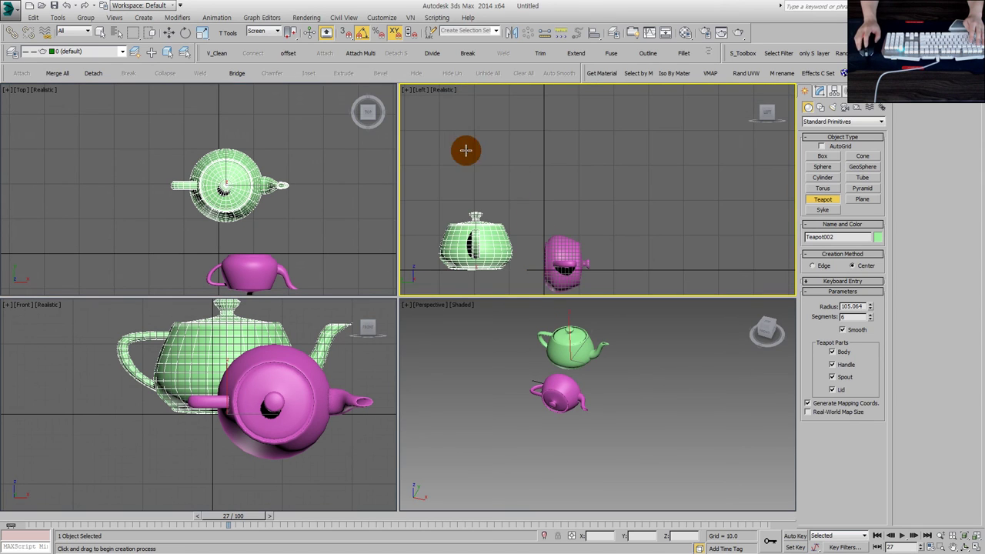
{"action": "left_click", "coordinate": [420, 90]}
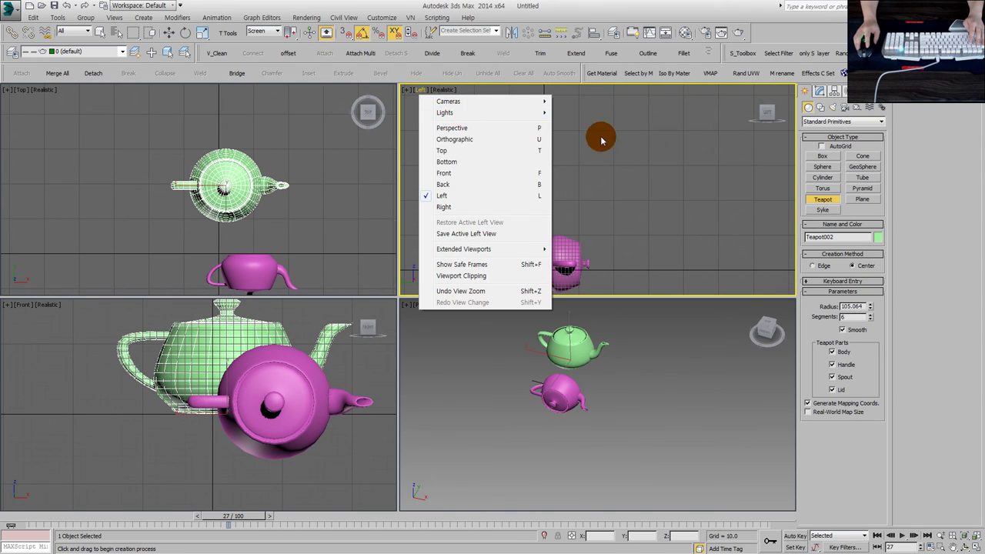
{"action": "left_click", "coordinate": [444, 207]}
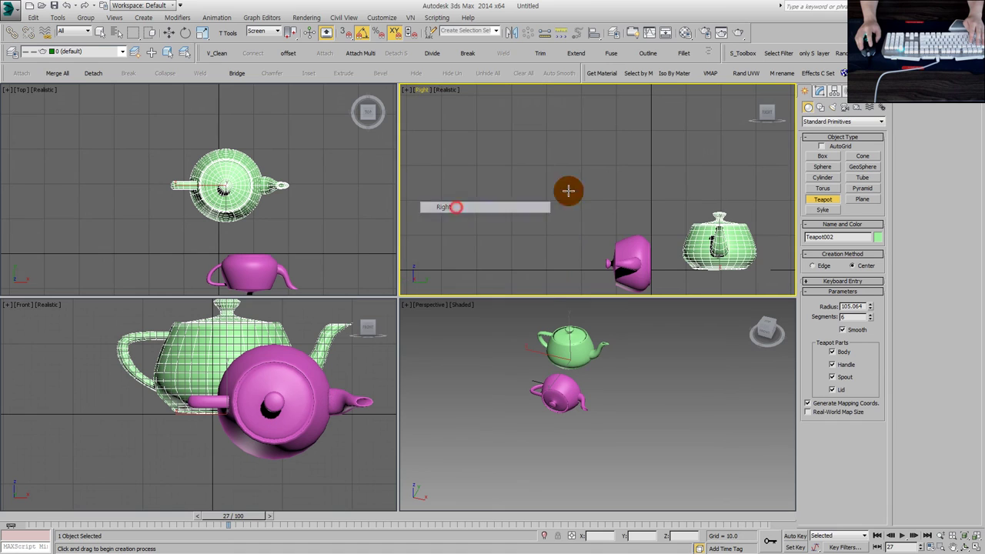
{"action": "left_click_drag", "start_coordinate": [637, 171], "coordinate": [639, 195]}
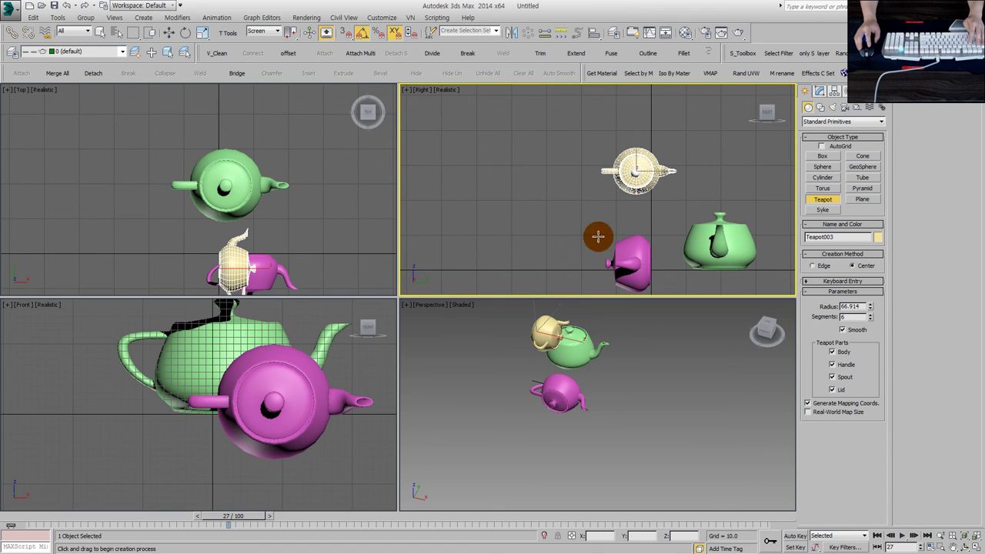
{"action": "scroll", "coordinate": [265, 219], "scroll_direction": "down", "scroll_amount": 2}
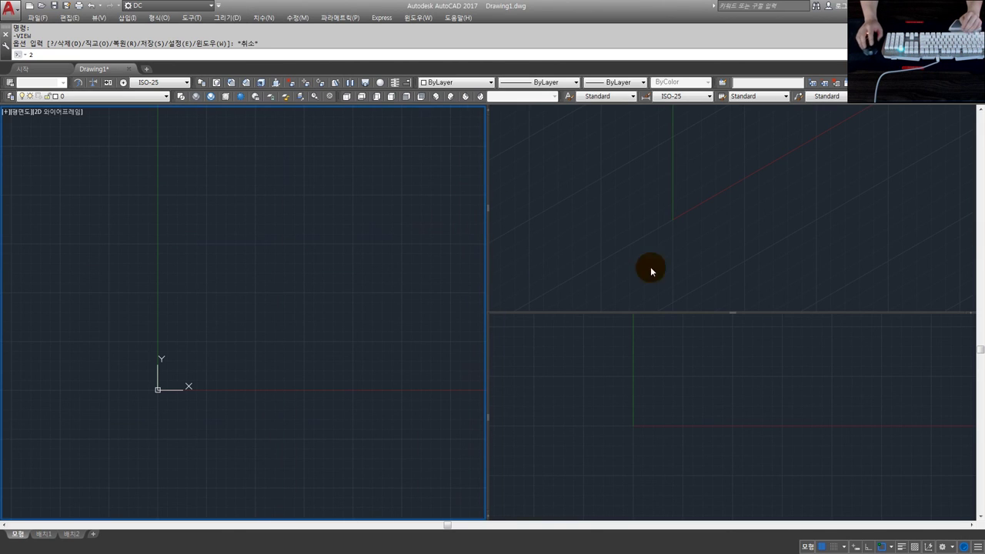
{"action": "left_click", "coordinate": [670, 260]}
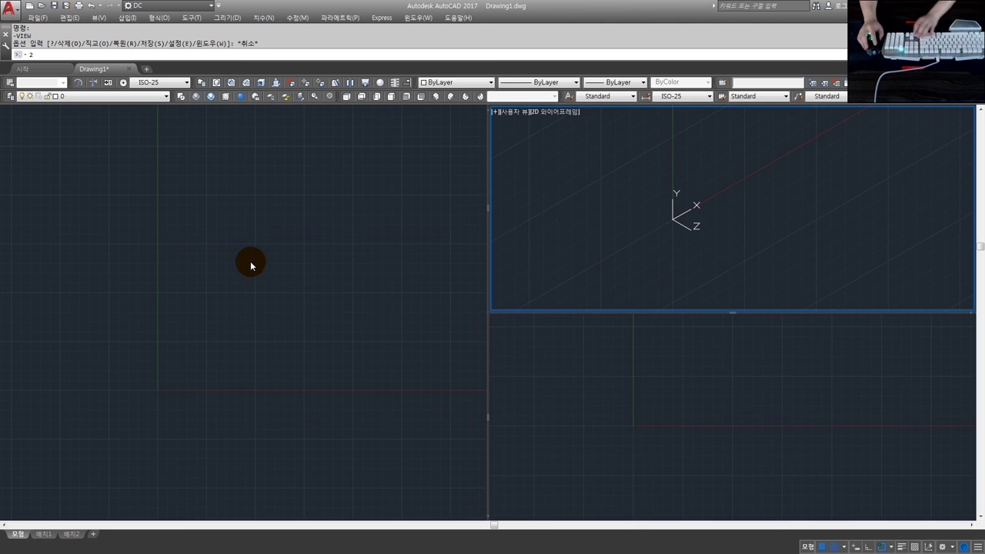
- Activate the top-right viewport and set it to Top, then SW Isometric, then SE Isometric
{"action": "left_click", "coordinate": [268, 279]}
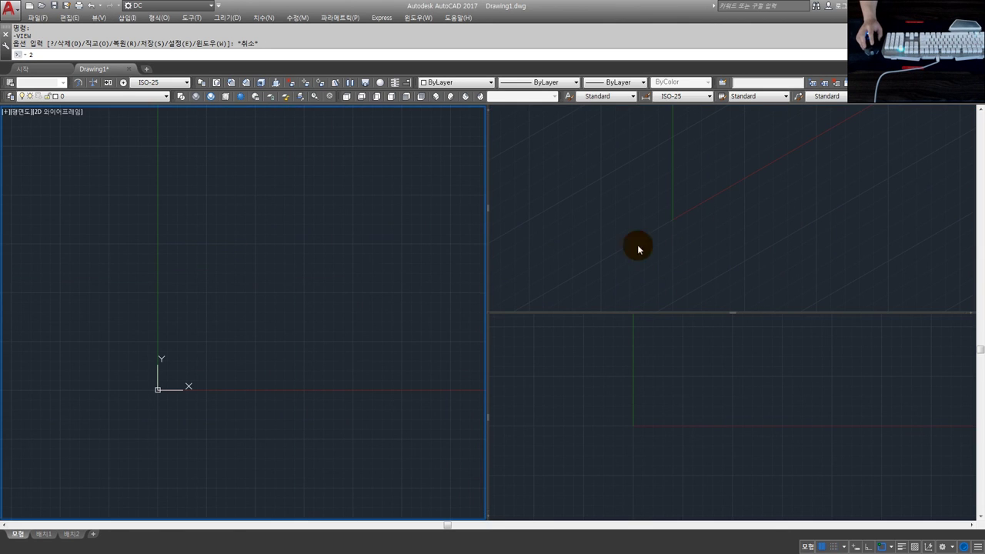
{"action": "left_click", "coordinate": [585, 254]}
{"action": "left_click", "coordinate": [622, 363]}
{"action": "left_click", "coordinate": [664, 249]}
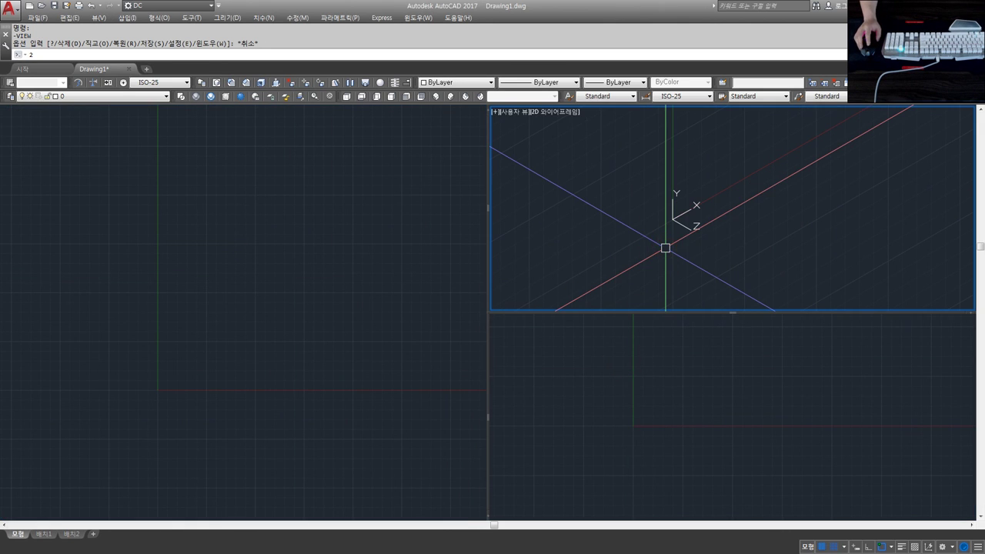
{"action": "left_click", "coordinate": [348, 96]}
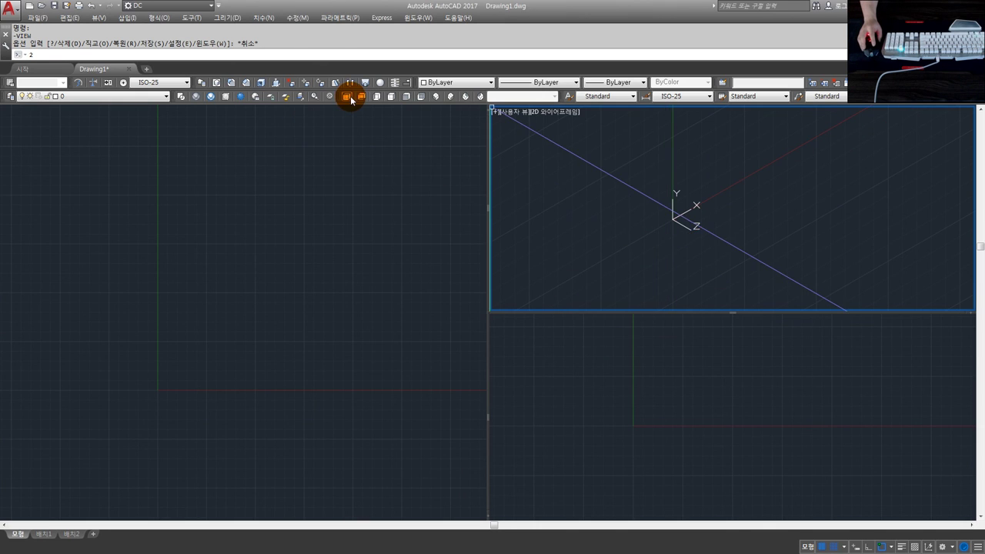
{"action": "left_click", "coordinate": [452, 97]}
{"action": "left_click", "coordinate": [453, 96]}
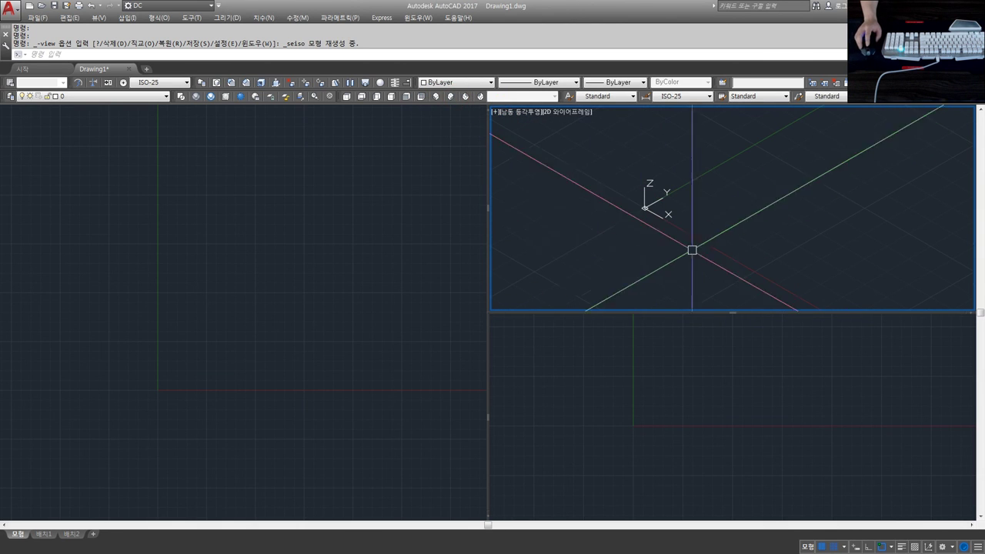